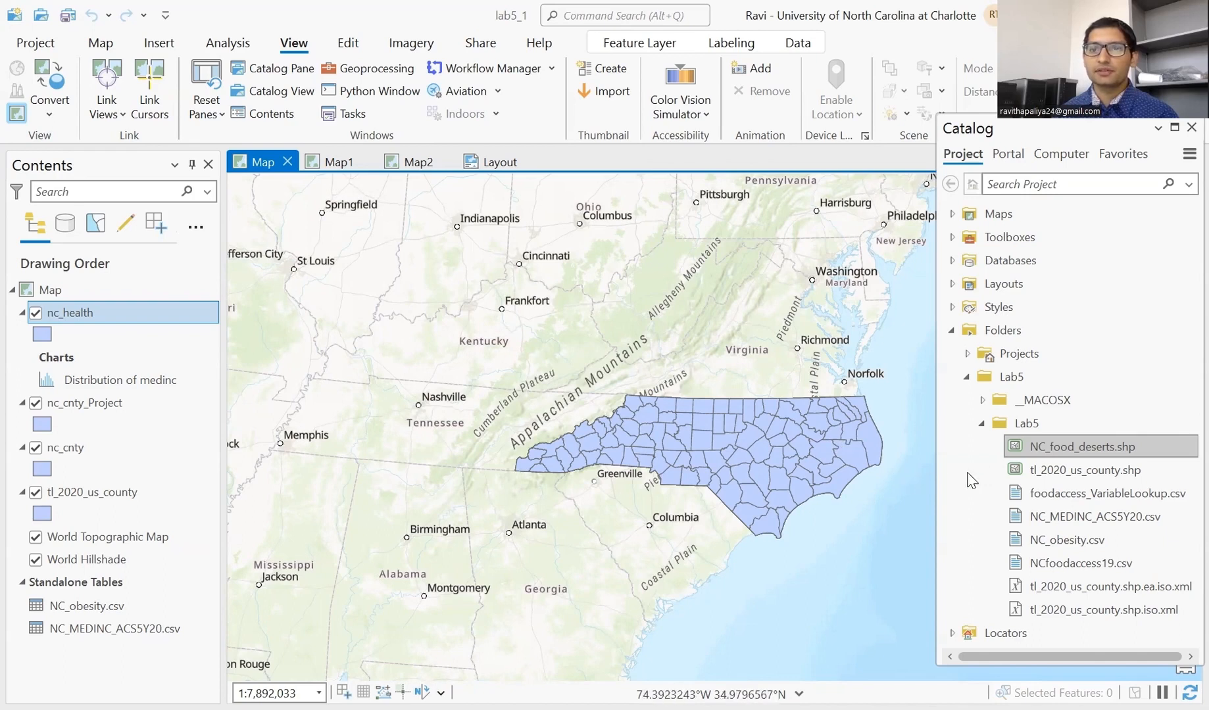
- Add NC_food_deserts.shp to the current map and select it above nc_health in Contents
right_click(1084, 447)
click(918, 37)
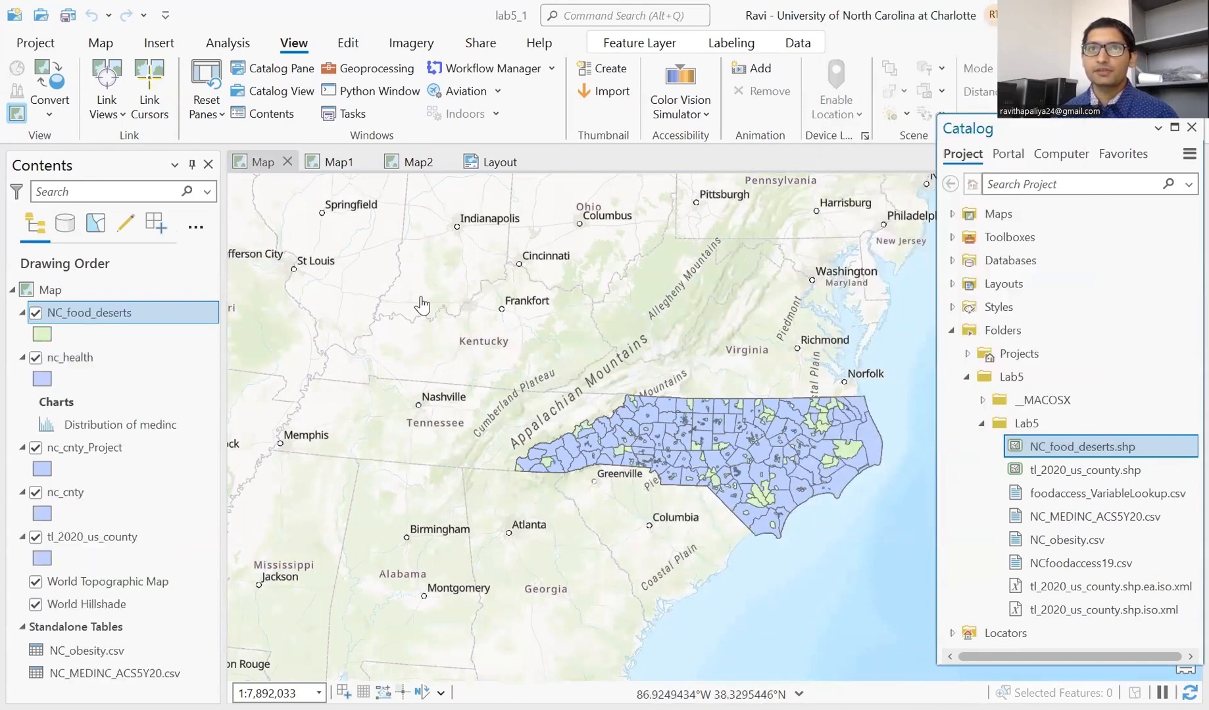
click(69, 357)
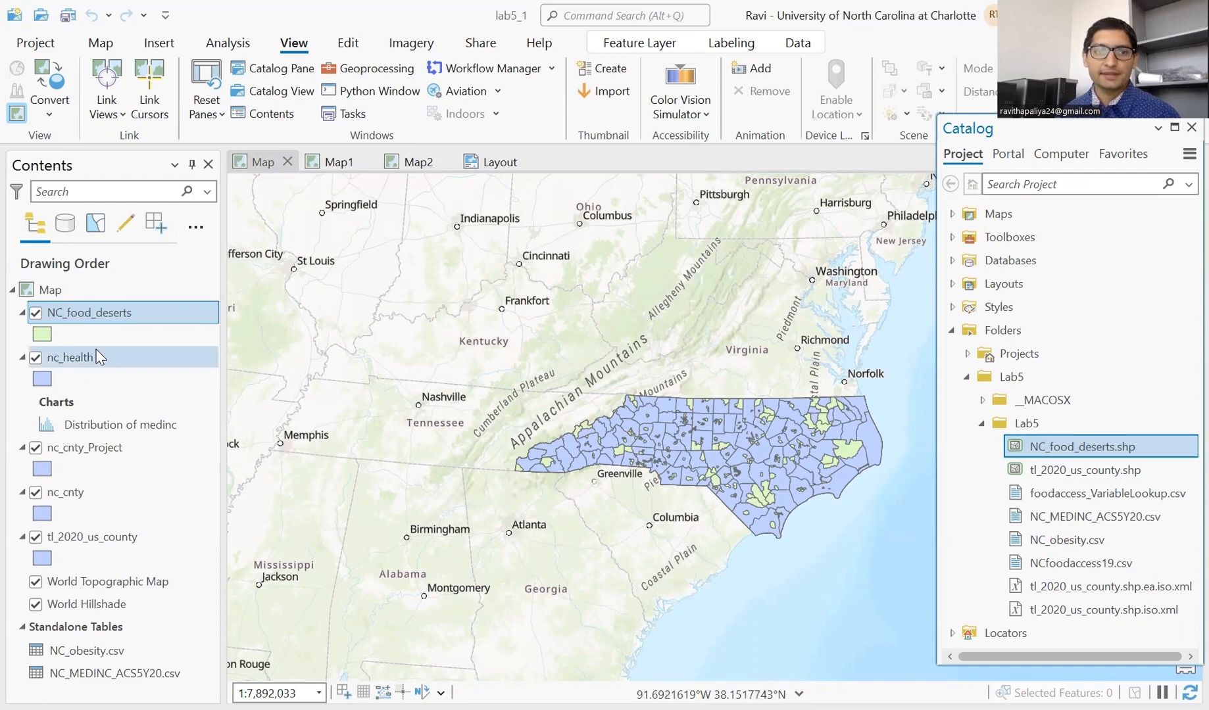
click(109, 317)
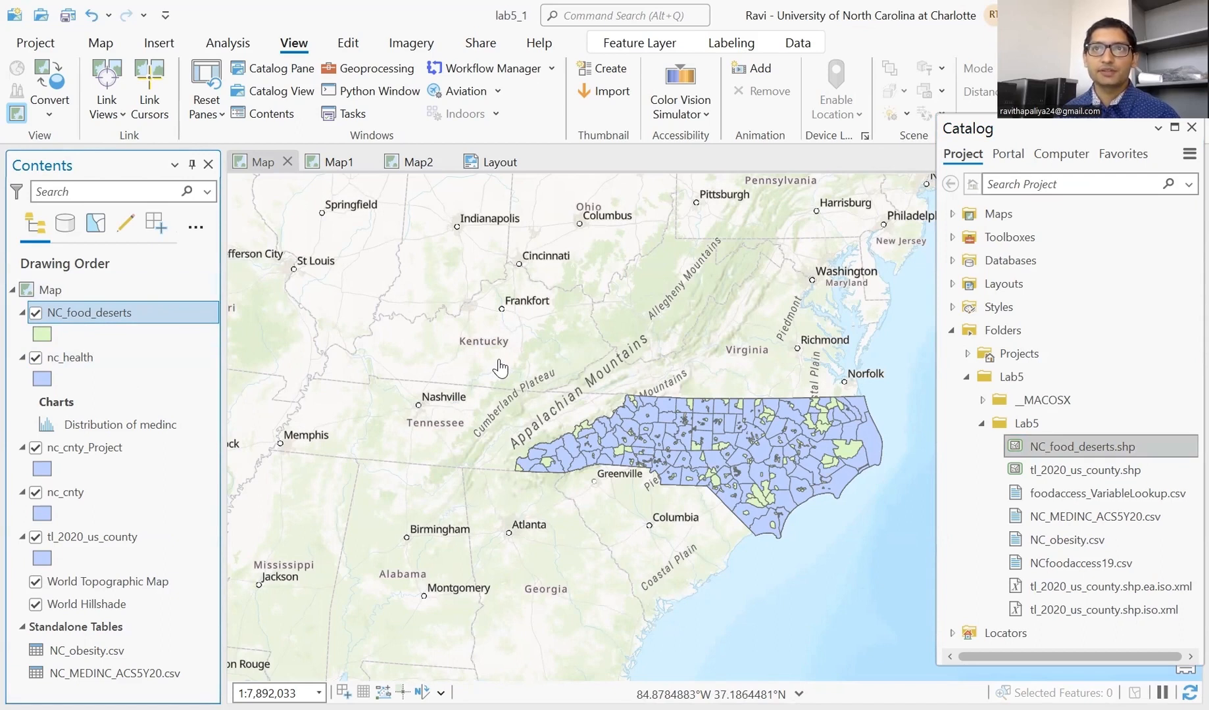
right_click(99, 357)
click(174, 683)
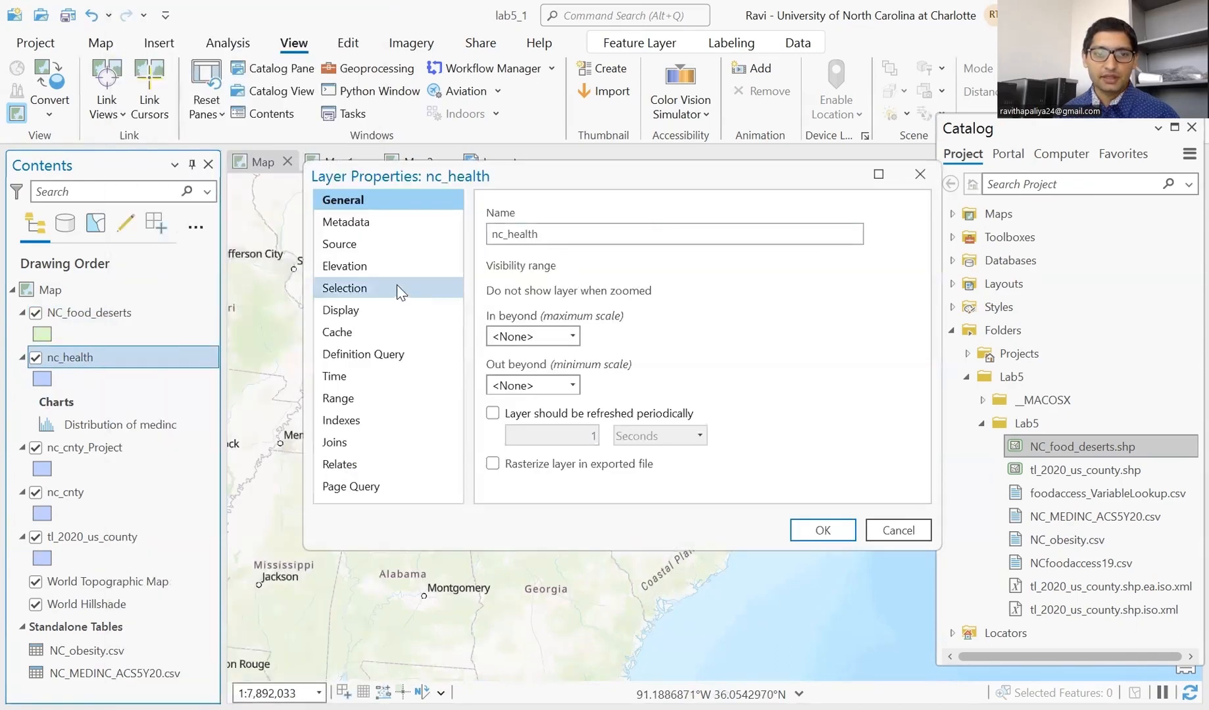
click(380, 244)
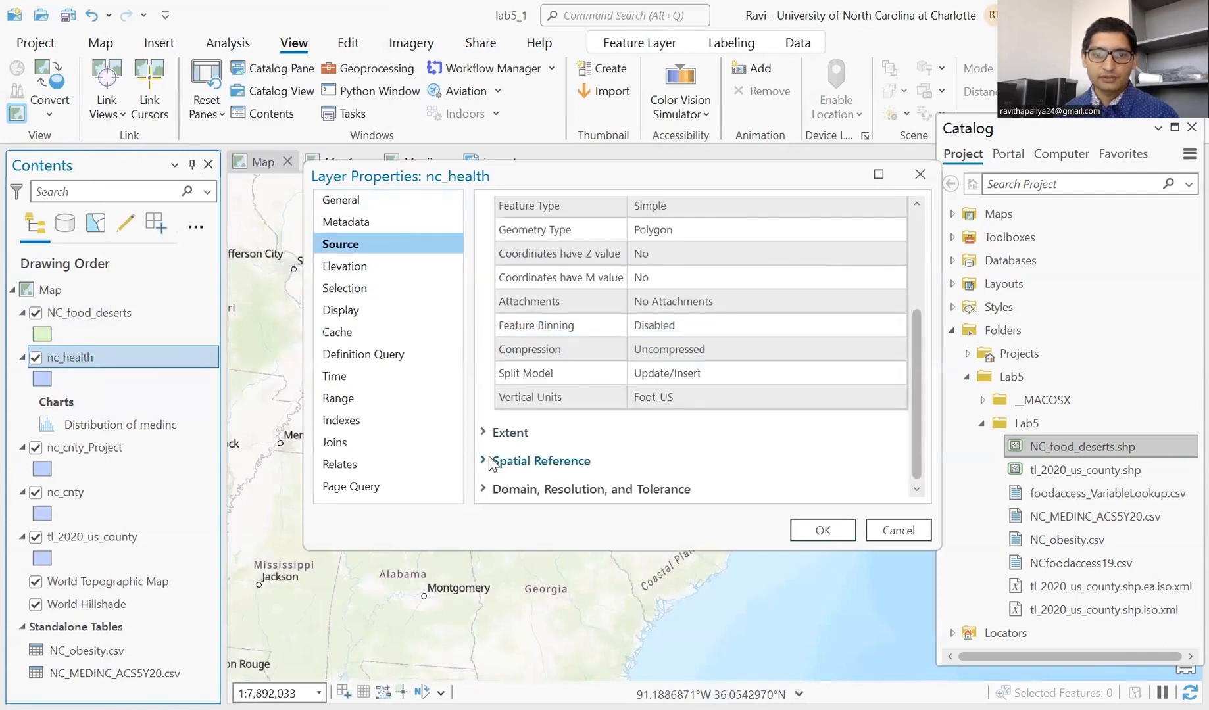
click(492, 460)
scroll(694, 402, down, 3)
drag(671, 263, 898, 262)
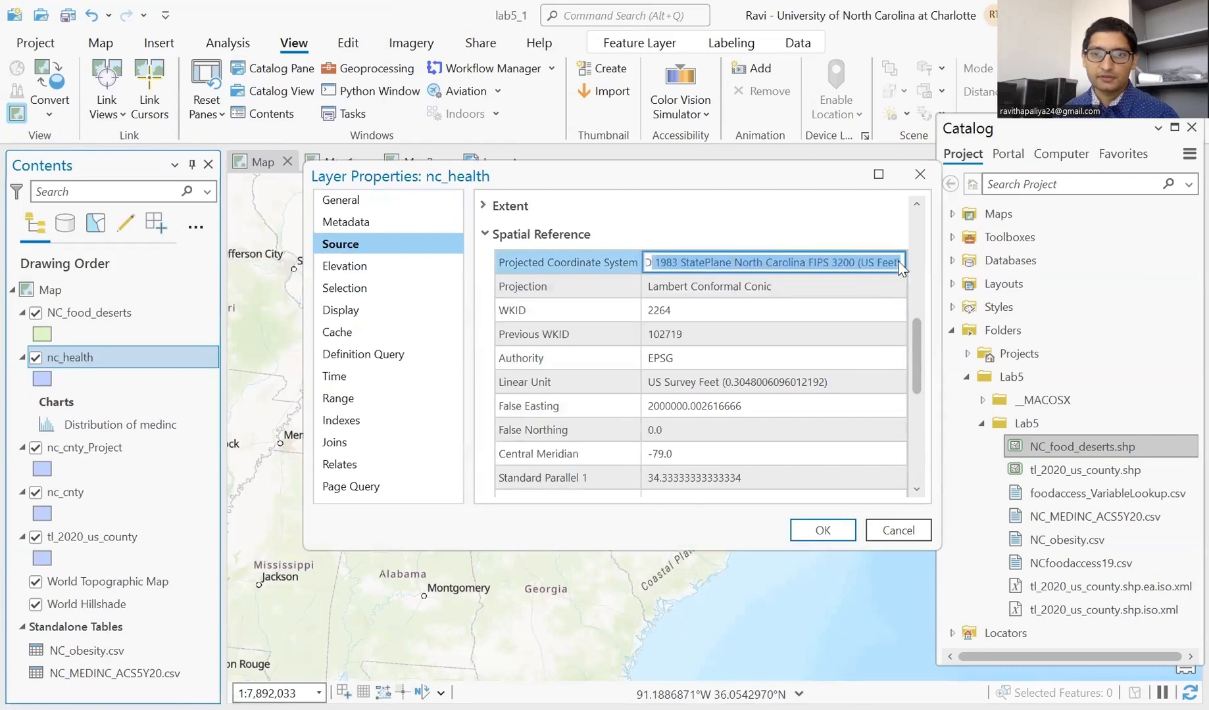
click(857, 257)
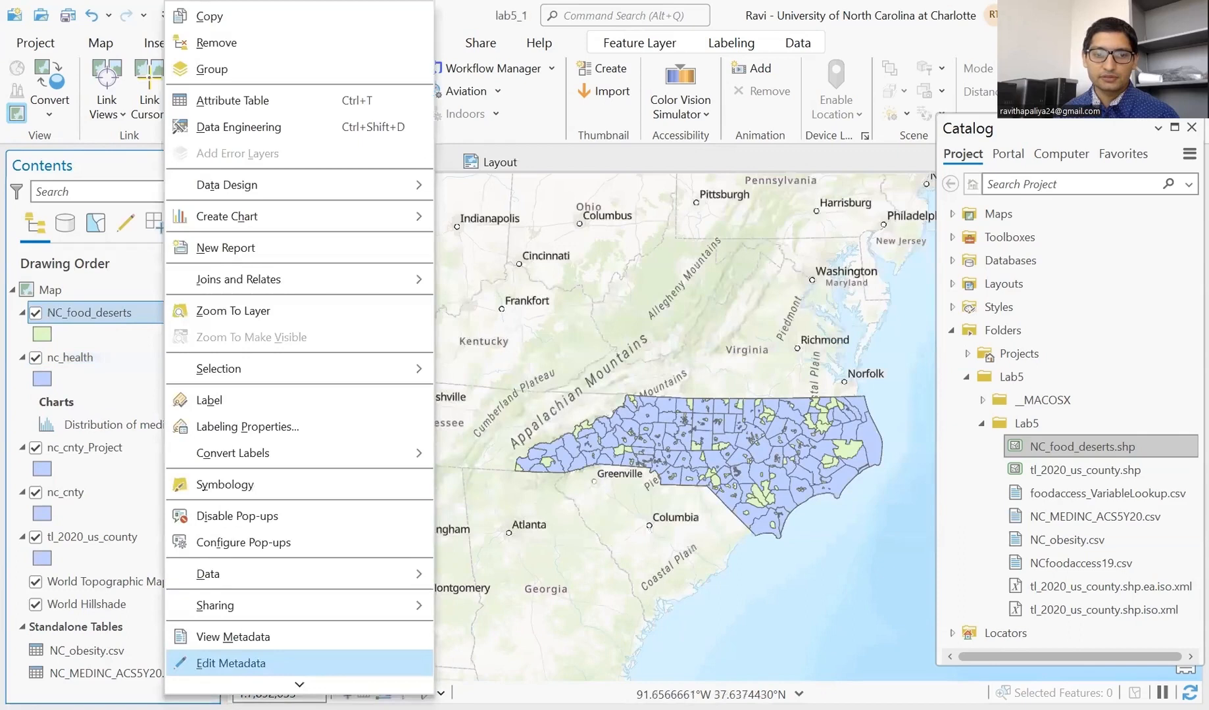
mouse_move(300, 685)
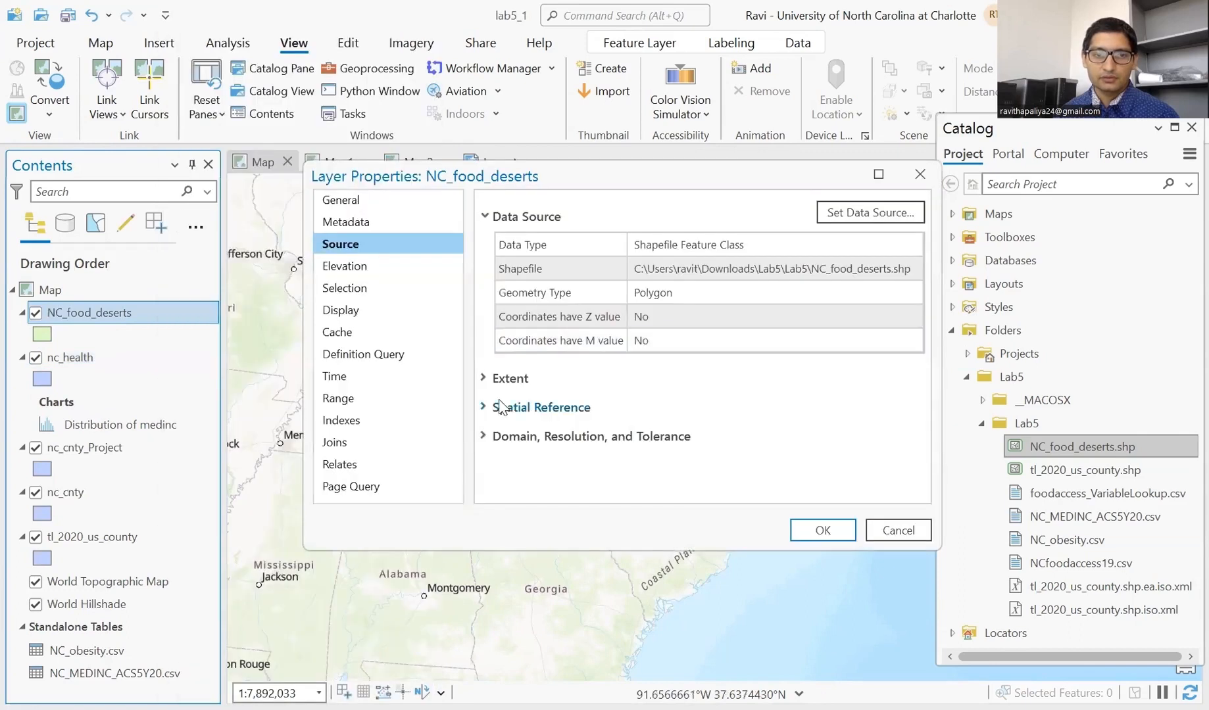
scroll(631, 391, down, 1)
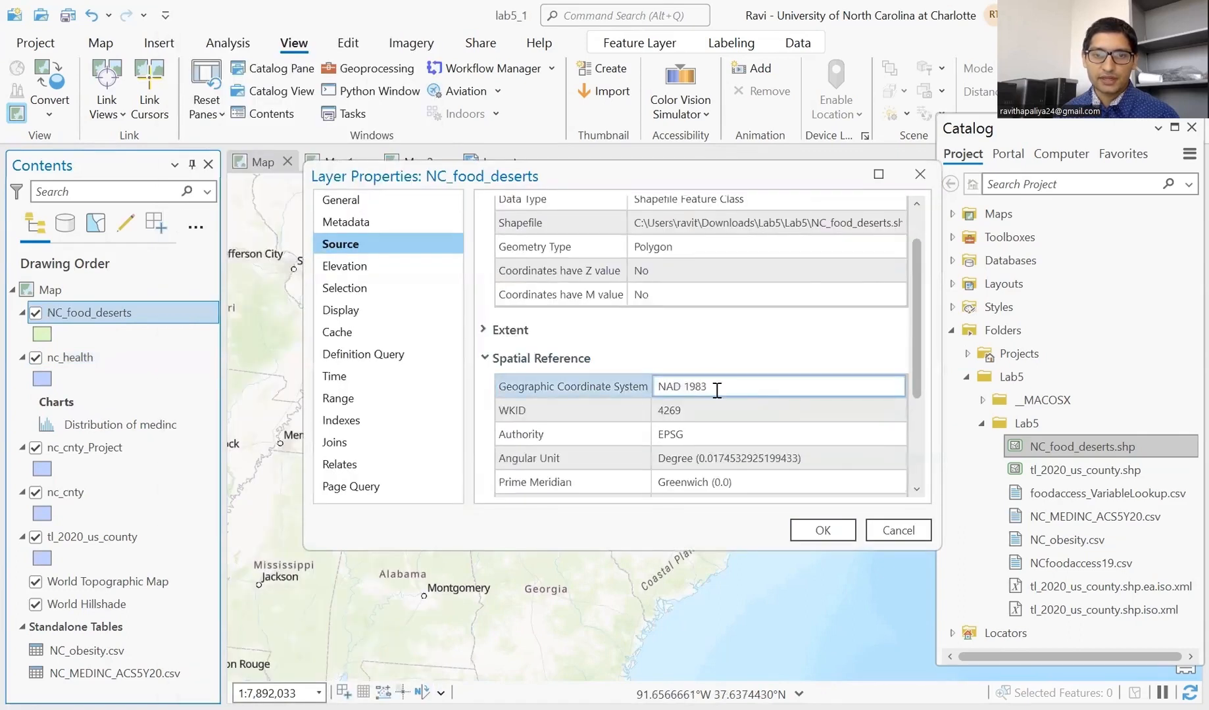
drag(784, 176, 765, 202)
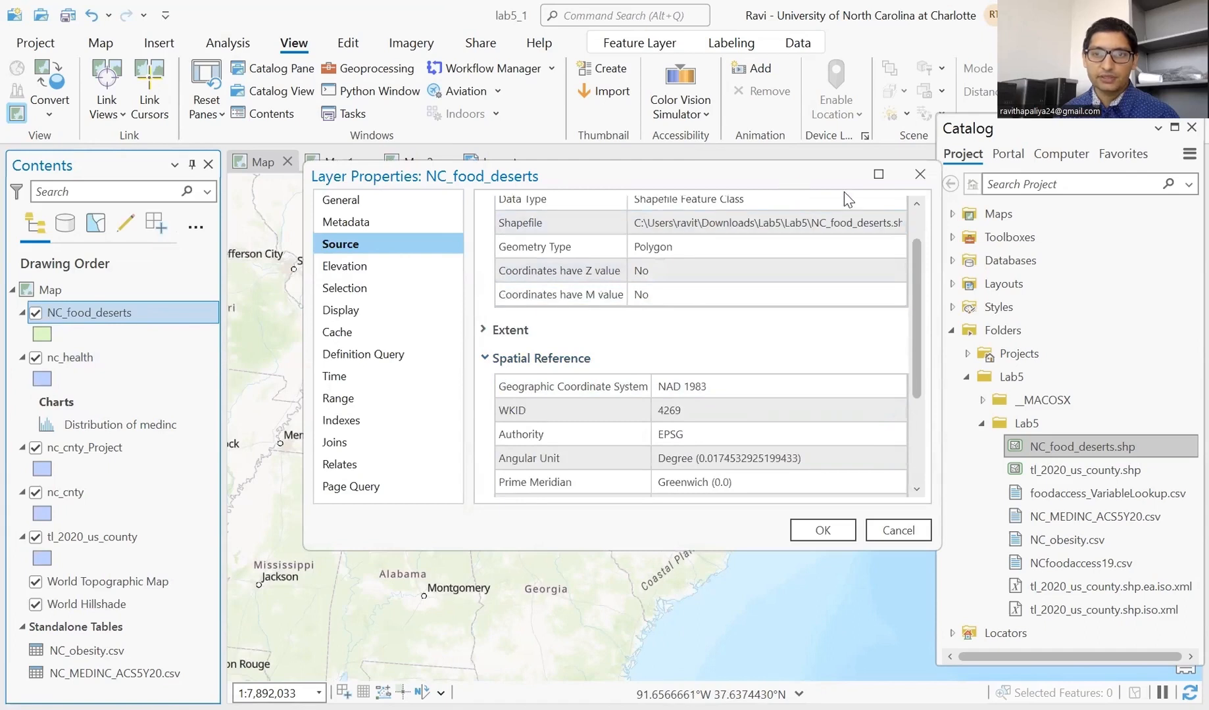
click(900, 202)
- Run the Project tool on NC_food_deserts, outputting in nc_health's coordinate system
click(227, 43)
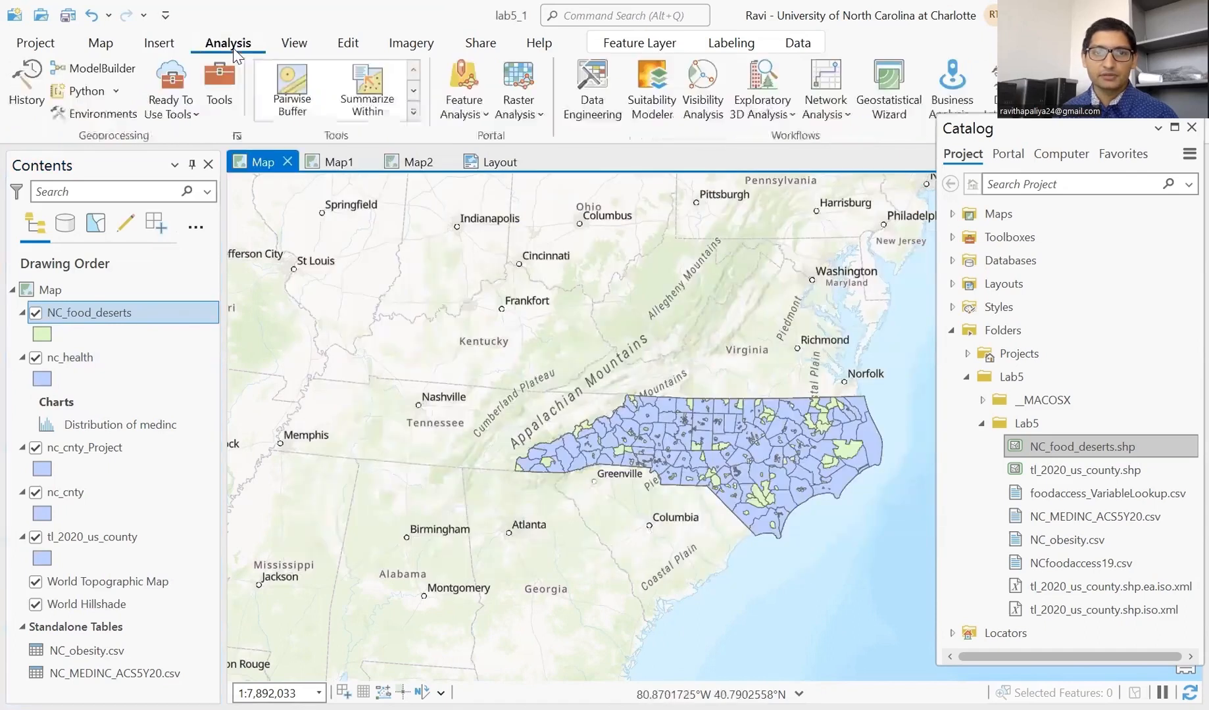
click(220, 82)
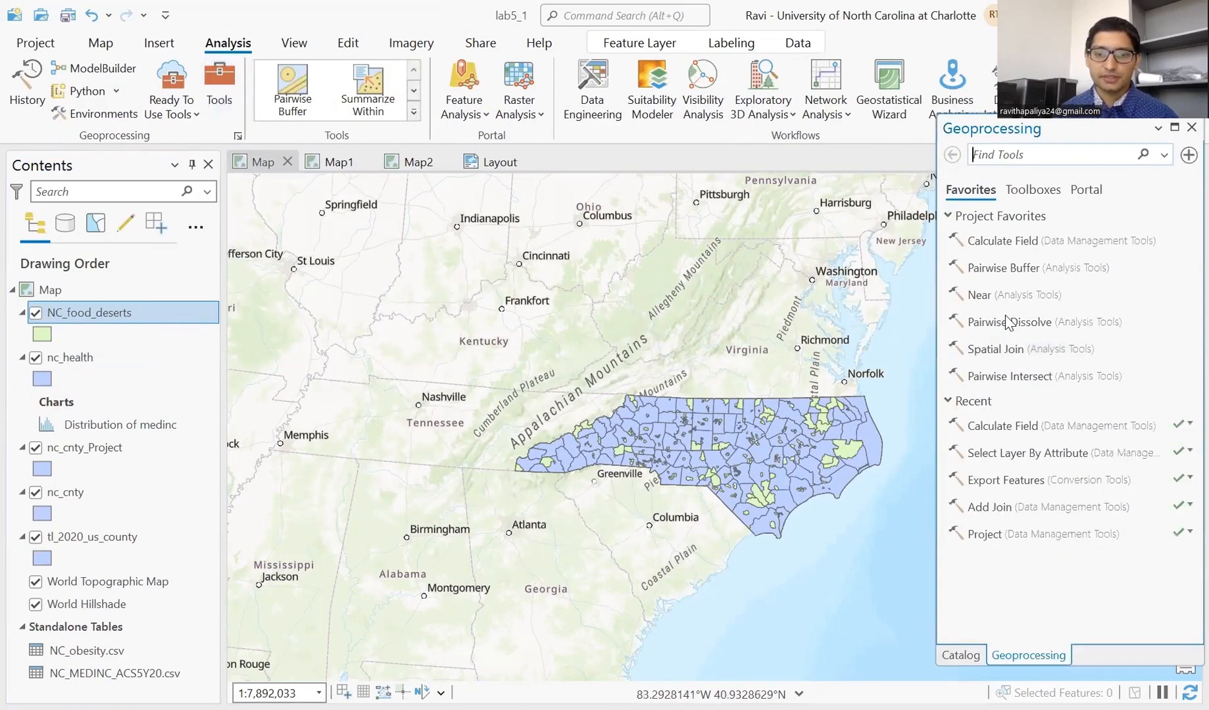
text(projec)
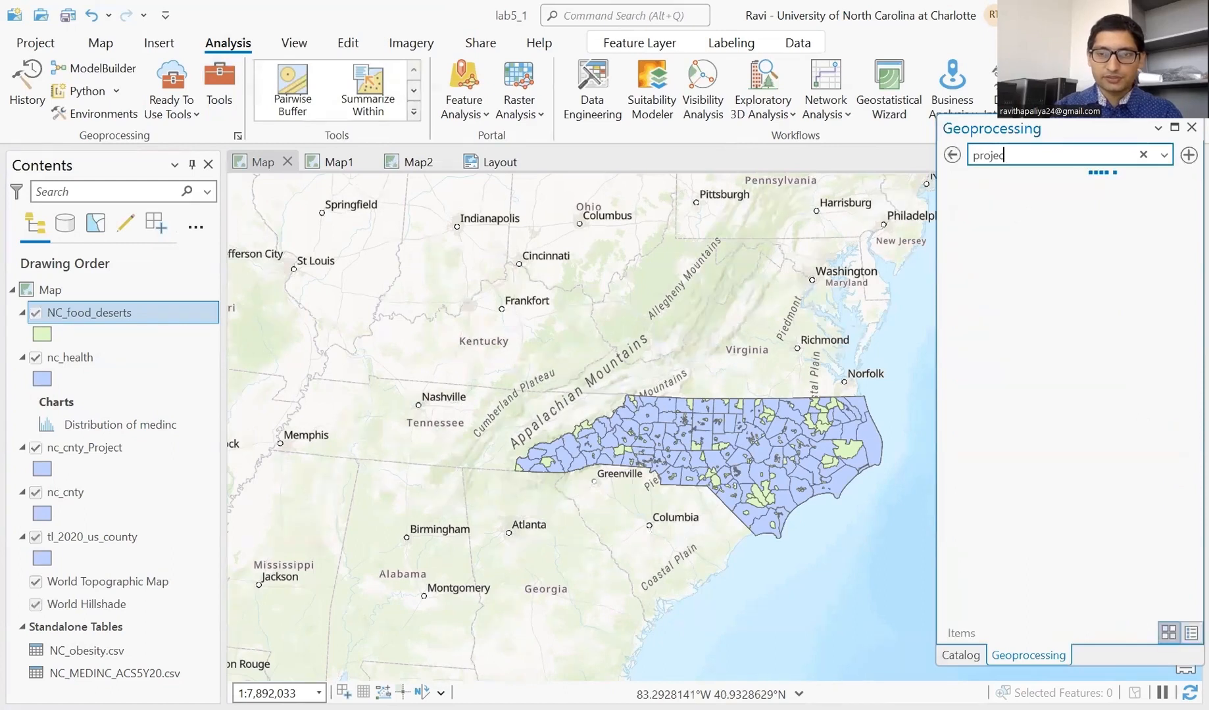
text(t)
click(1059, 237)
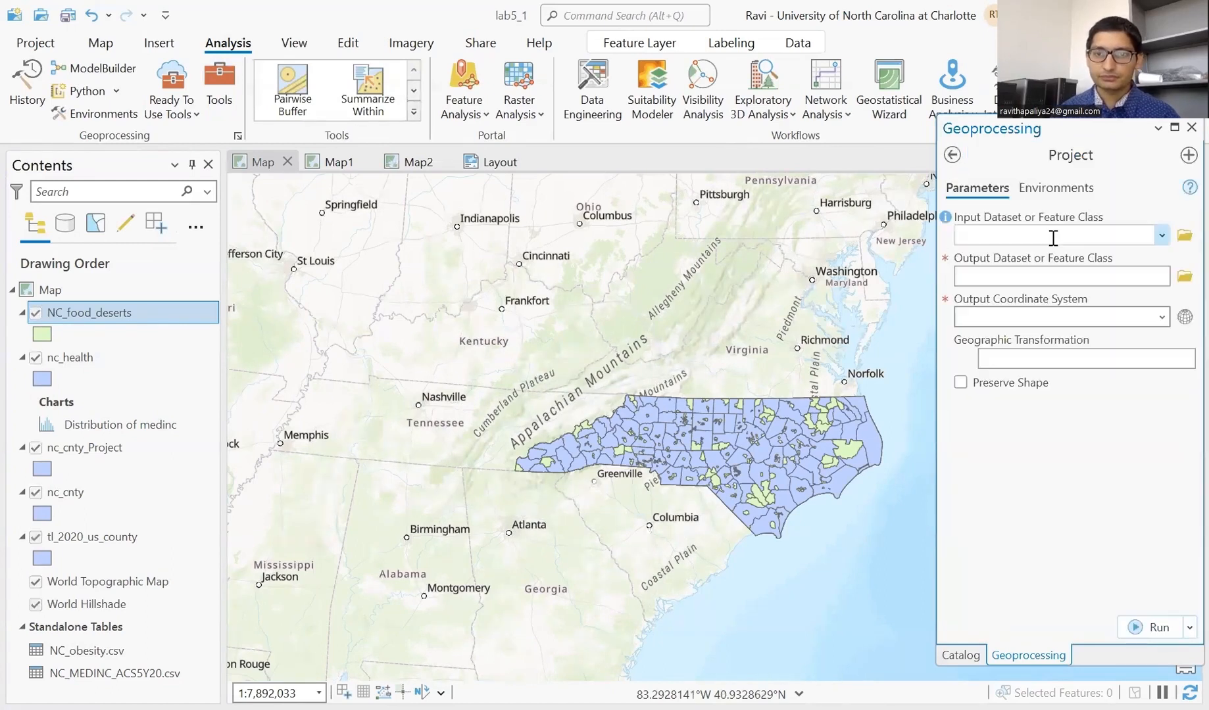
drag(150, 314, 1055, 242)
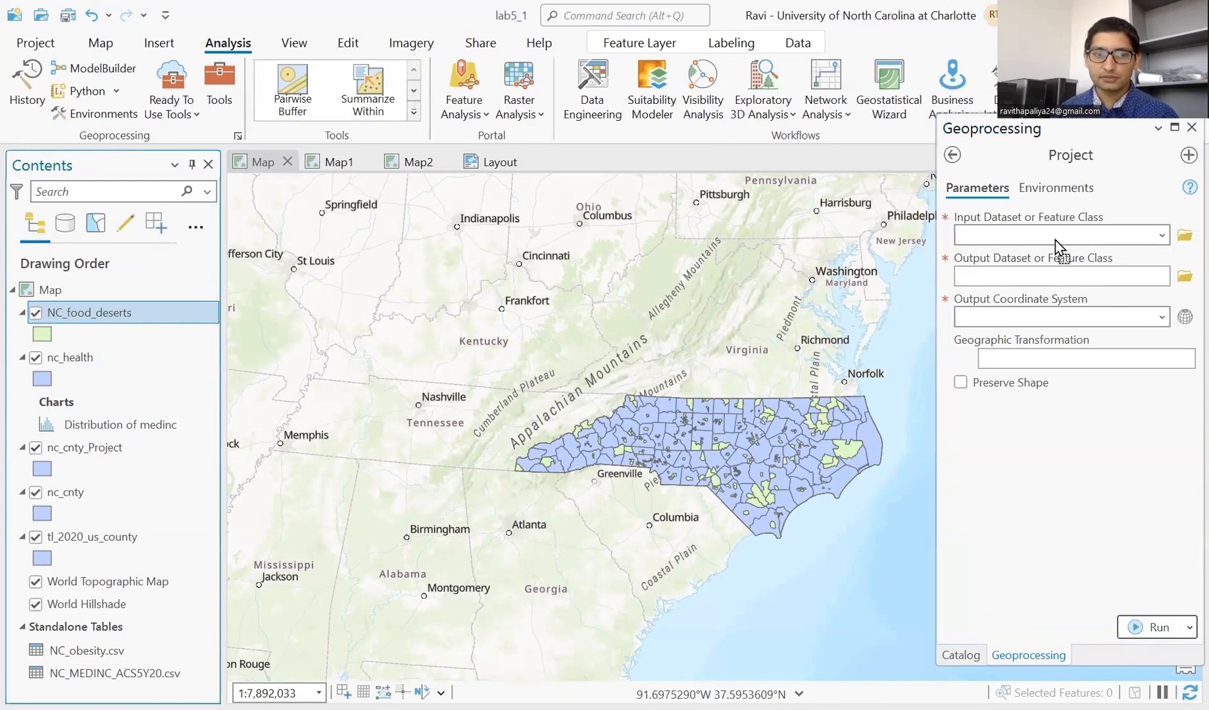
drag(1055, 243, 1056, 241)
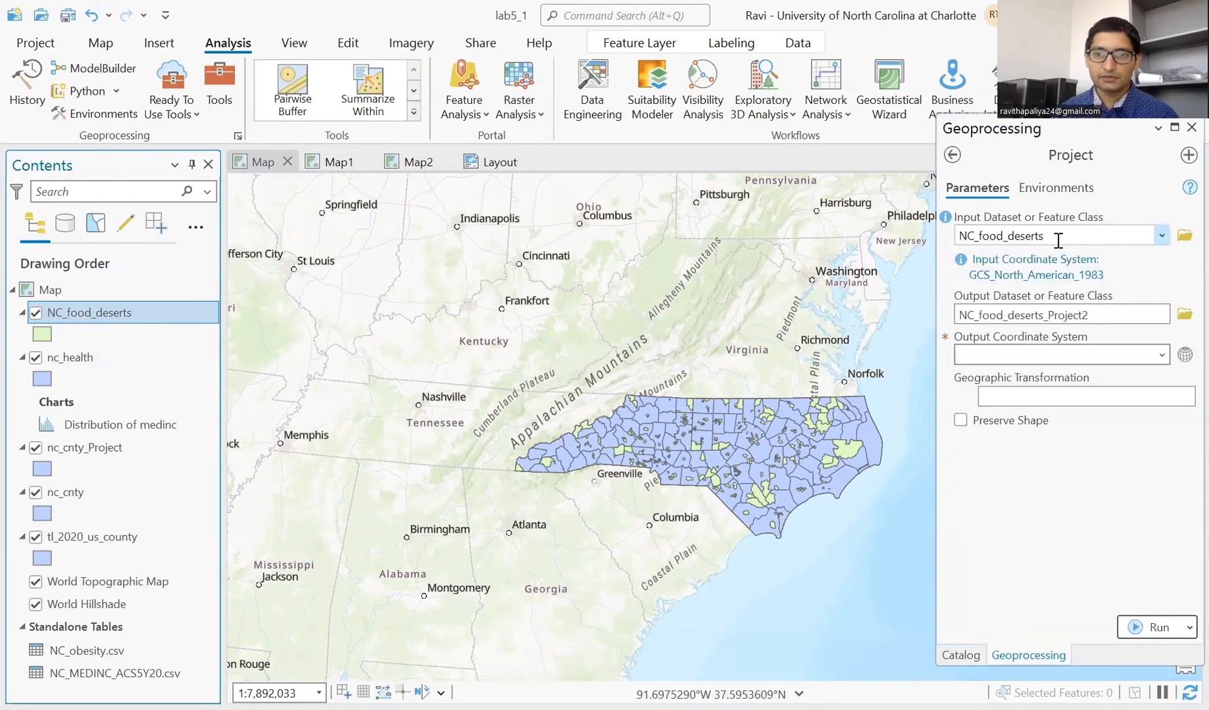
click(1161, 357)
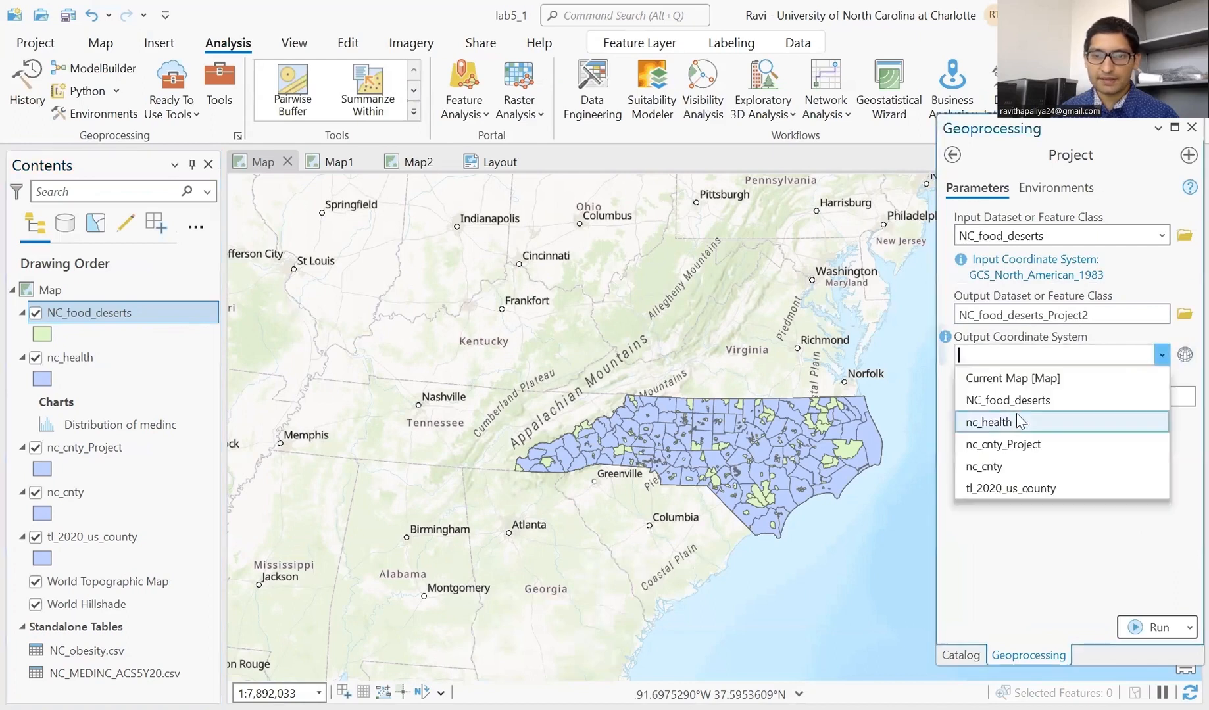
click(1019, 423)
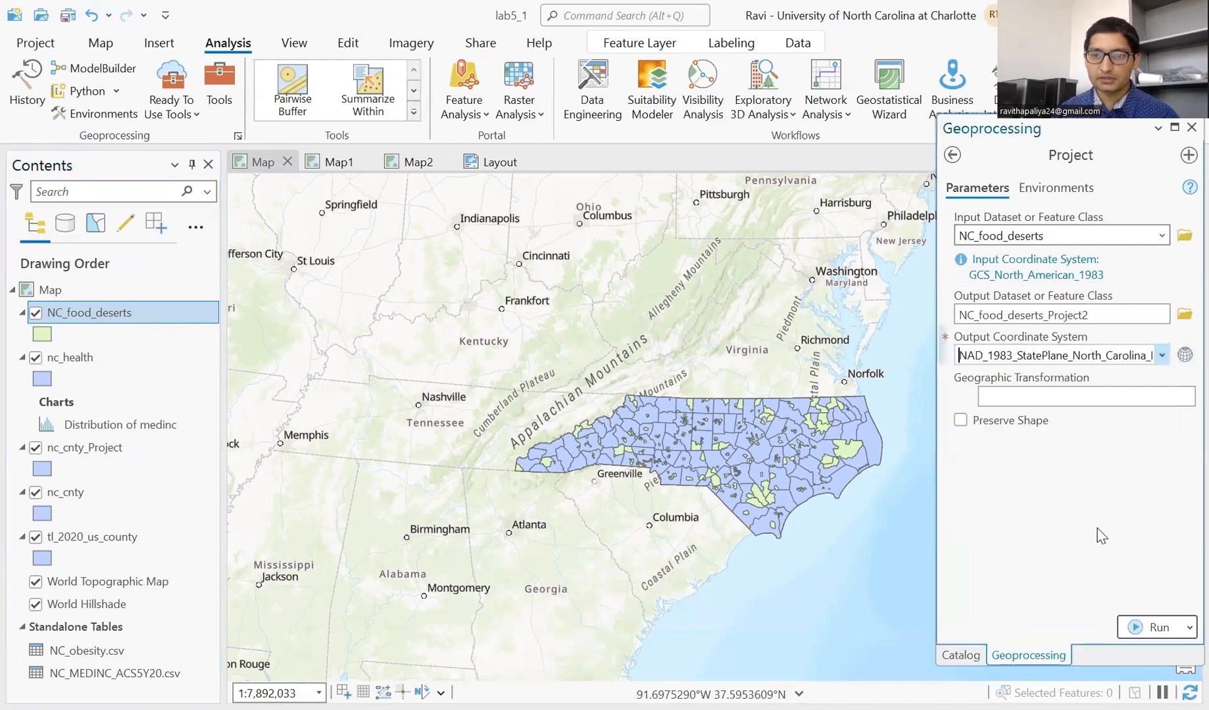
click(1137, 622)
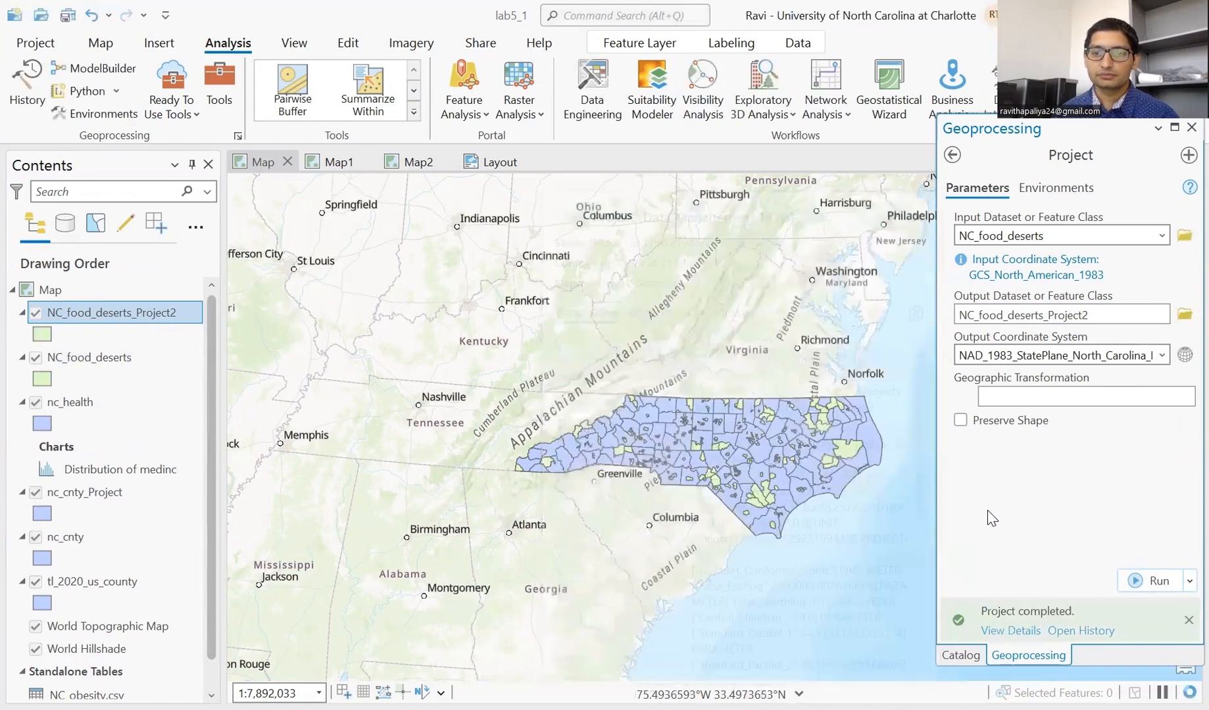
- Hide the original NC_food_deserts layer, leaving the projected layer's name unchanged
click(36, 360)
key(F2)
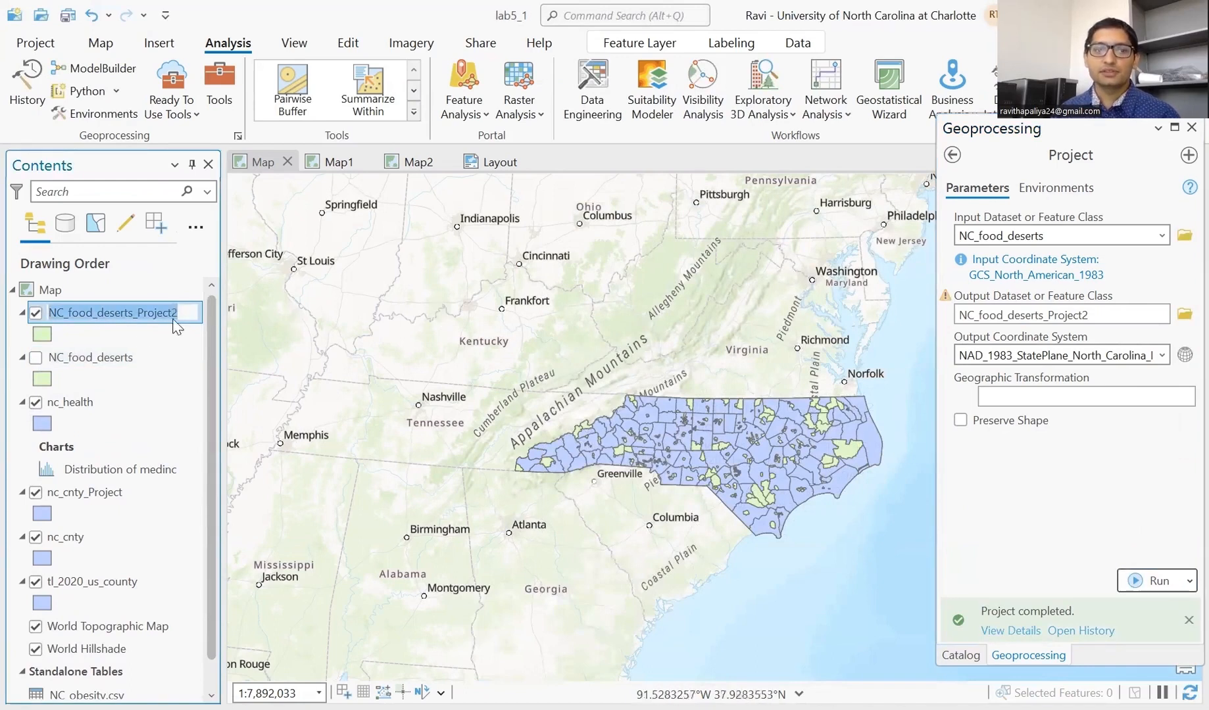
right_click(69, 325)
click(57, 404)
- Open the attribute table of NC_food_deserts_Project2
click(85, 321)
right_click(91, 314)
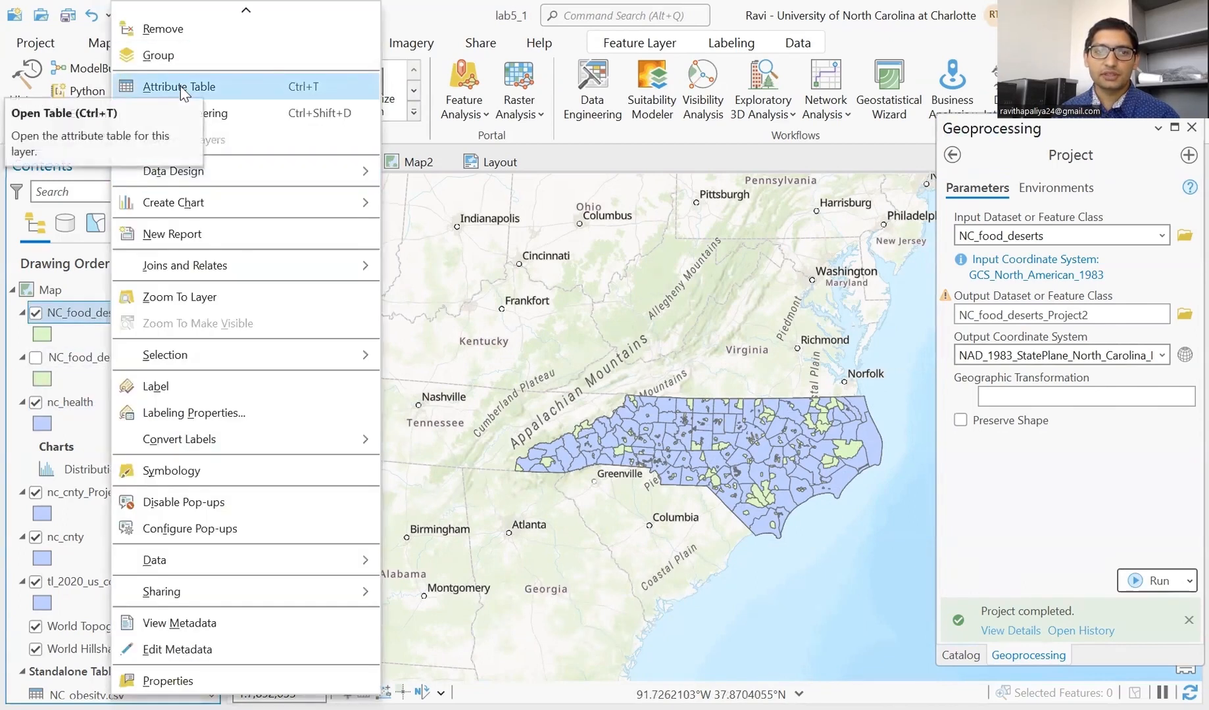
click(181, 92)
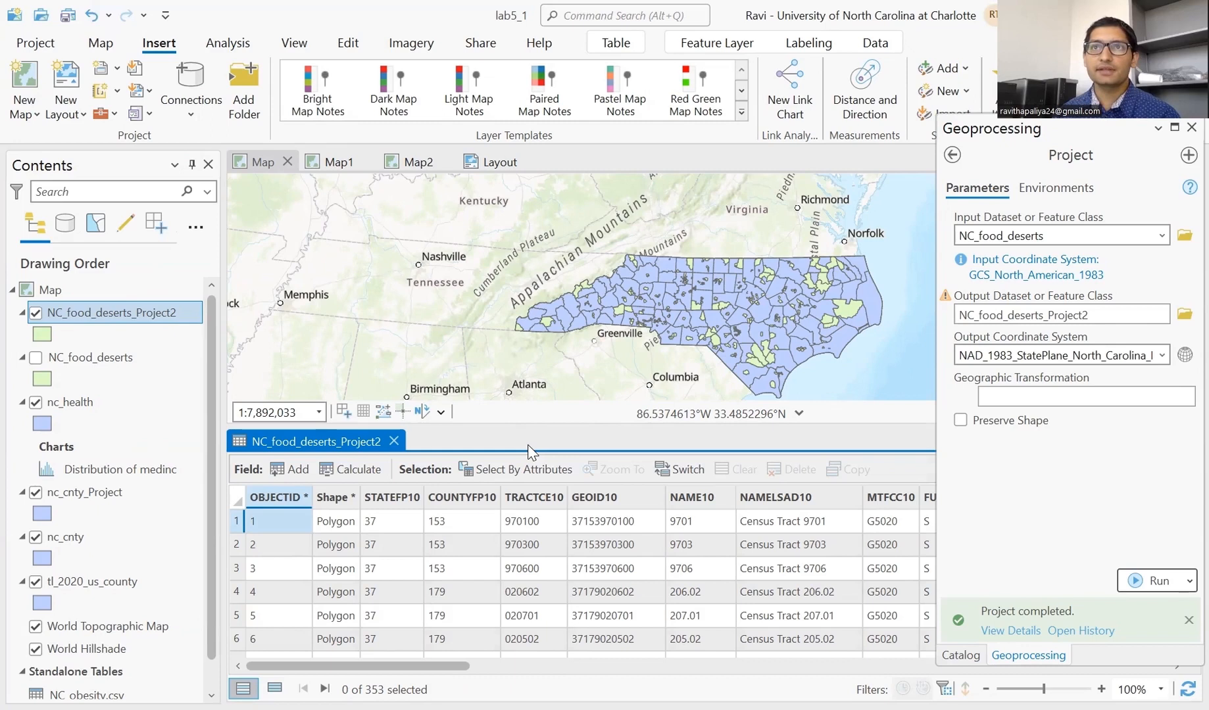
click(93, 408)
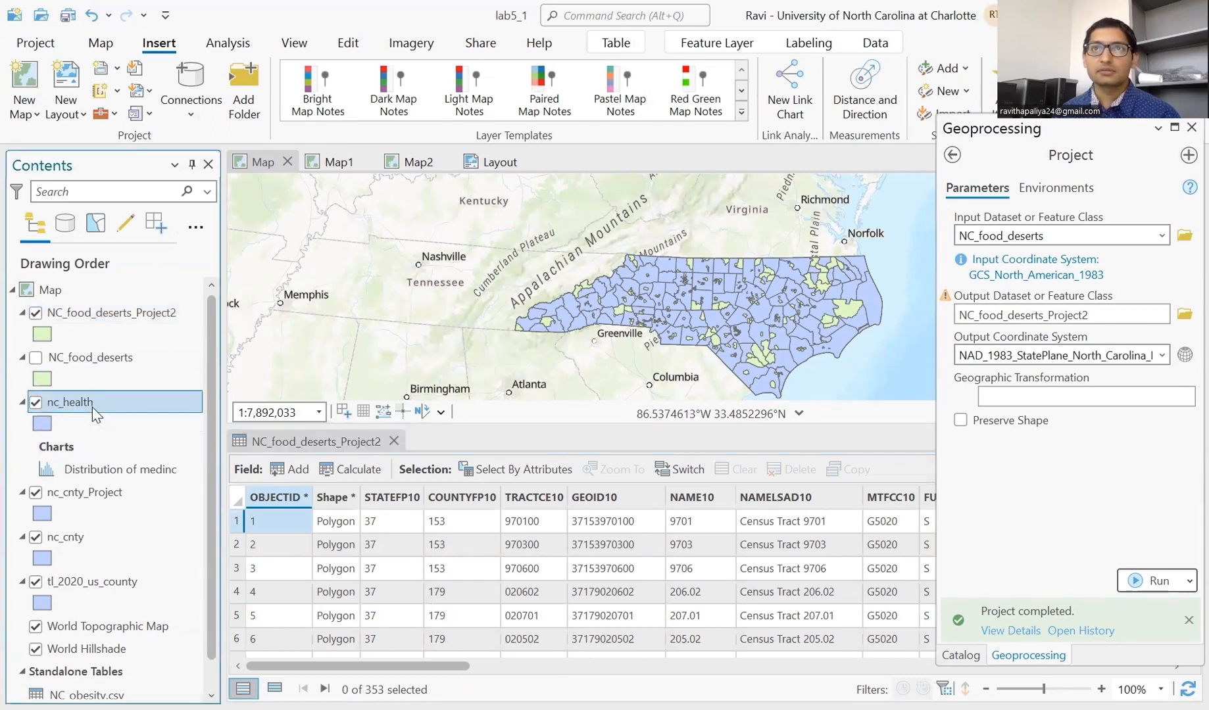
- Create Relate1 from nc_health NAMELSAD to NC_food_deserts_Project2 County, one to many
right_click(91, 407)
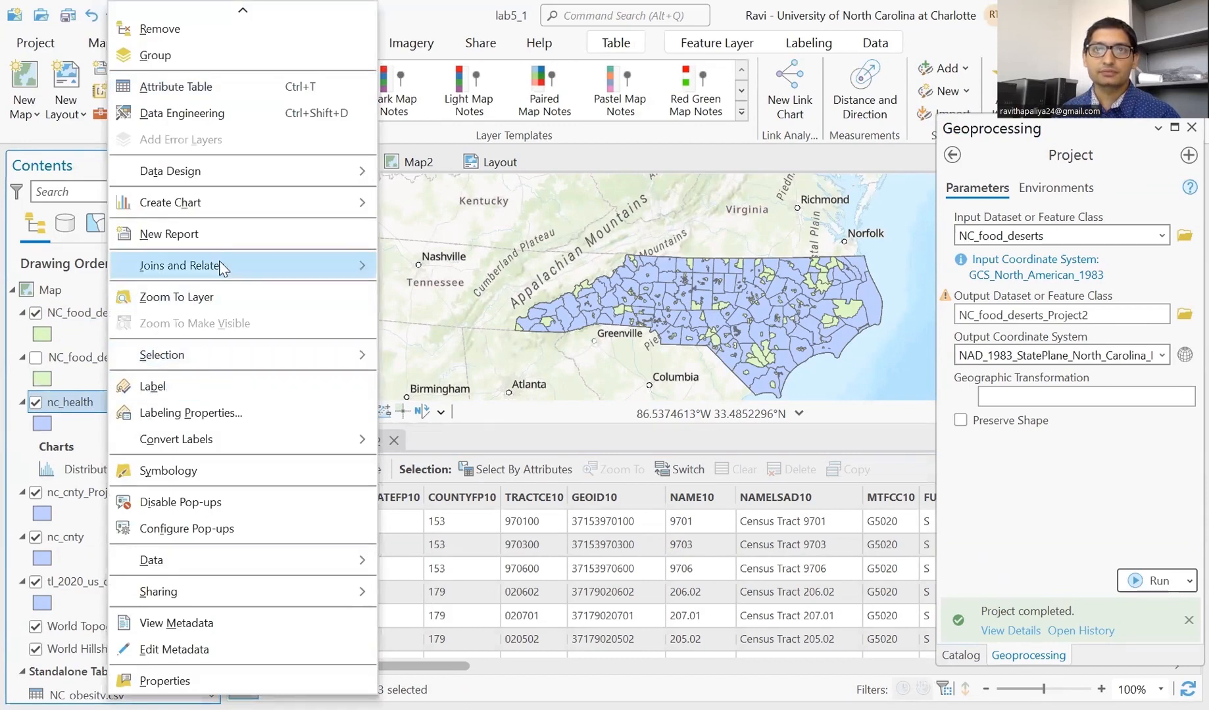
mouse_move(219, 260)
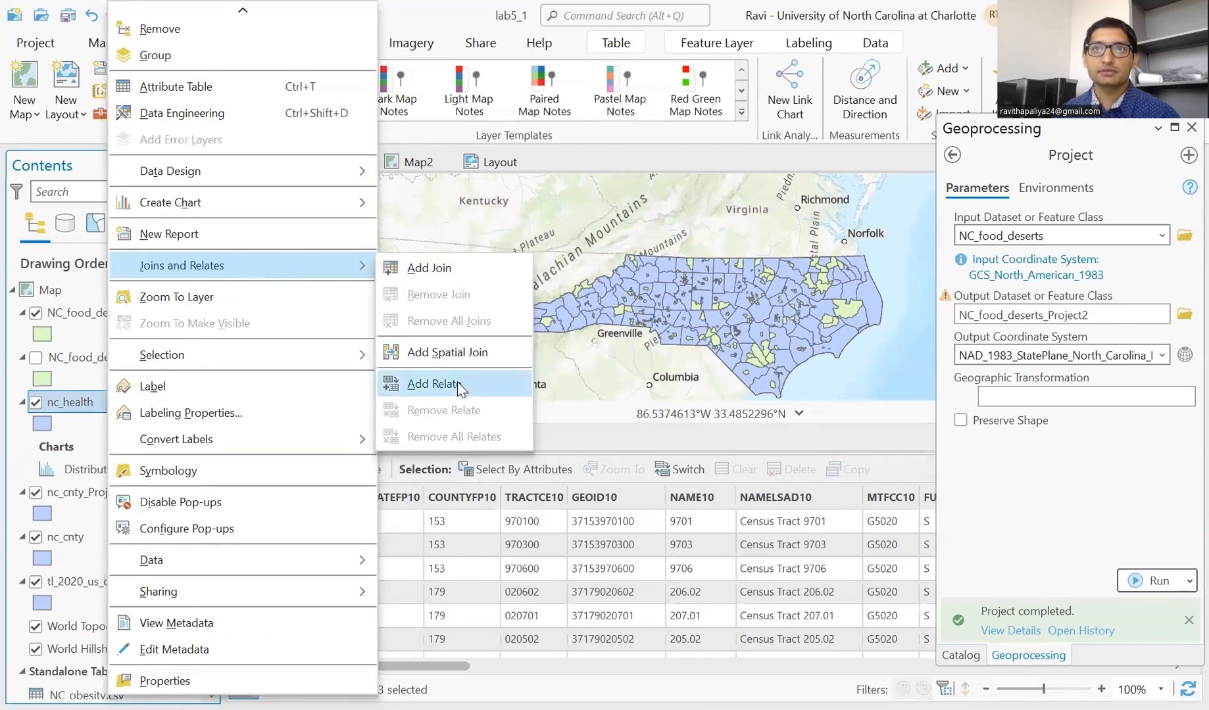
click(523, 376)
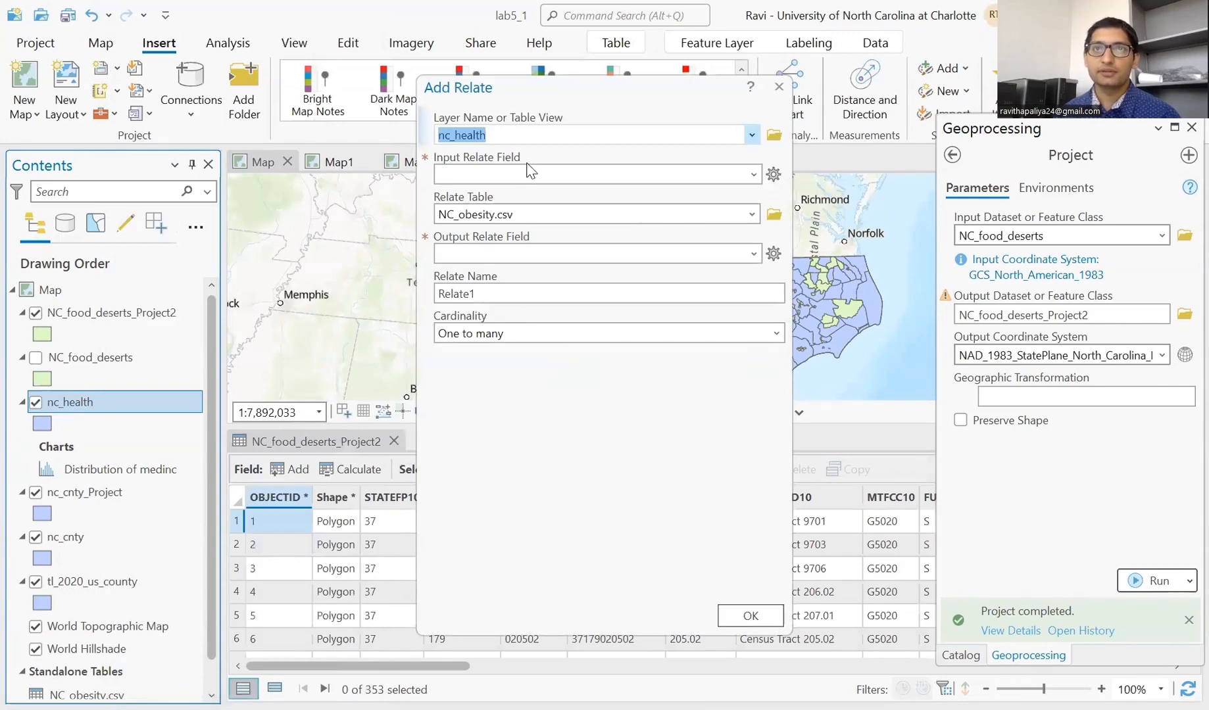
drag(532, 171, 364, 175)
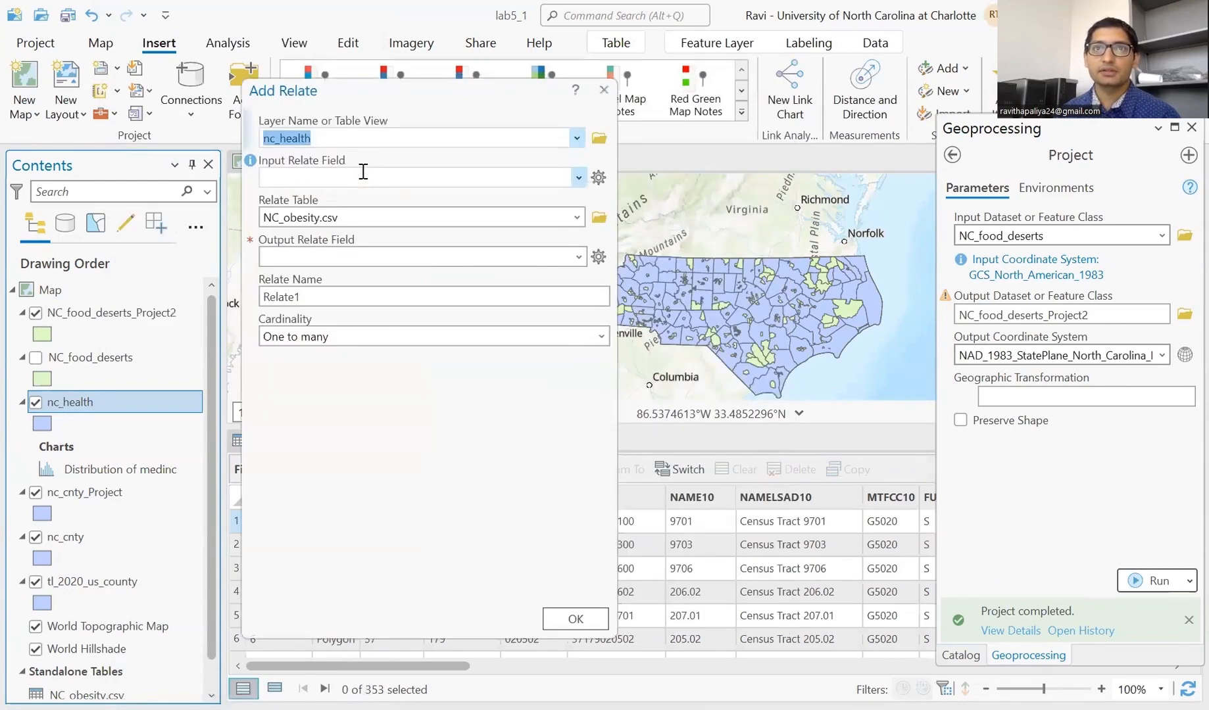
click(579, 178)
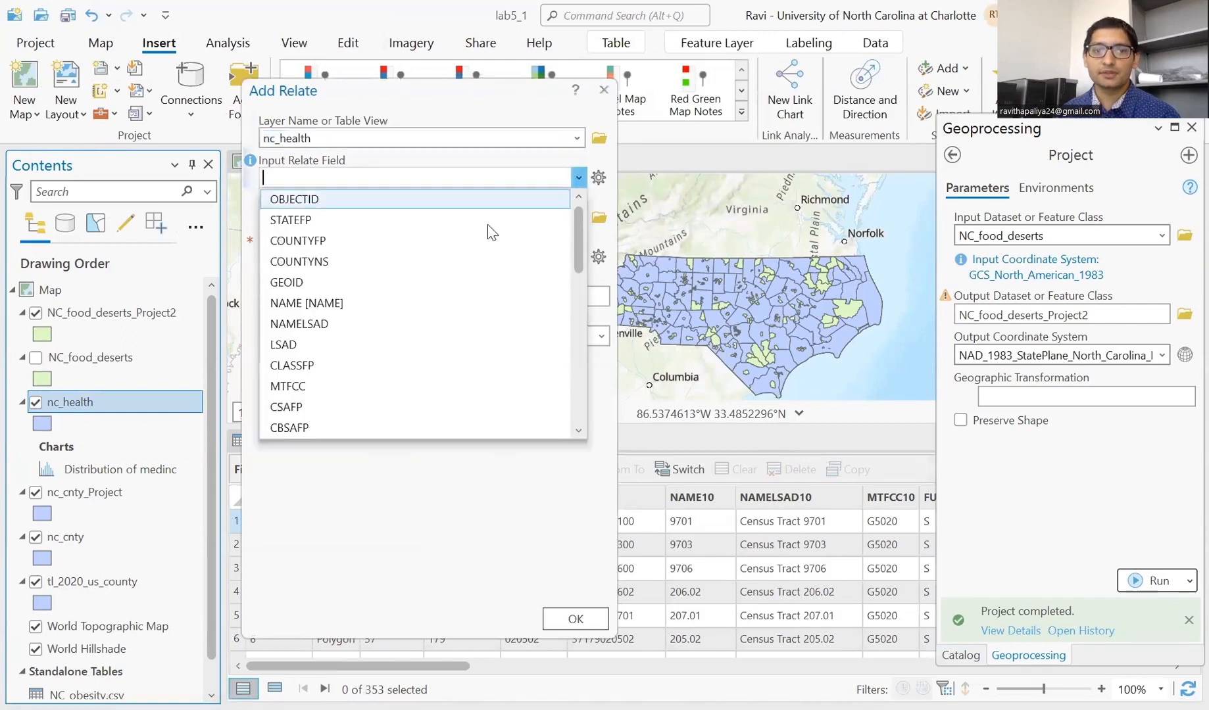
click(417, 323)
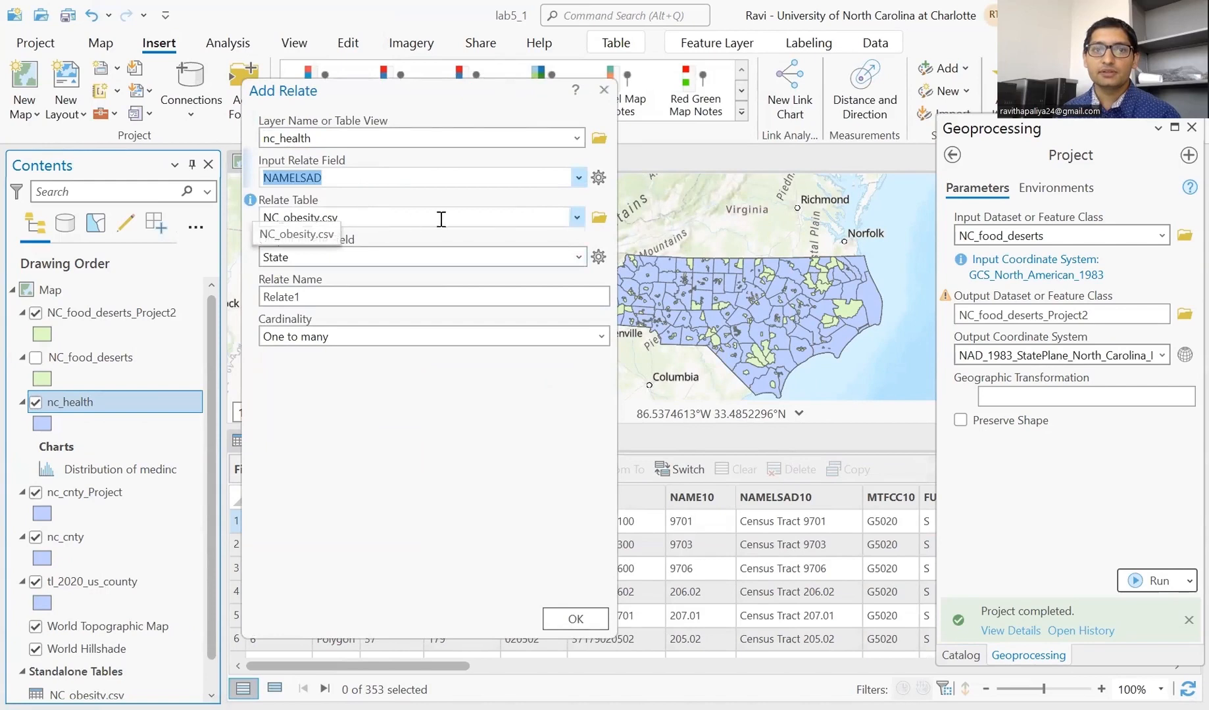
click(578, 218)
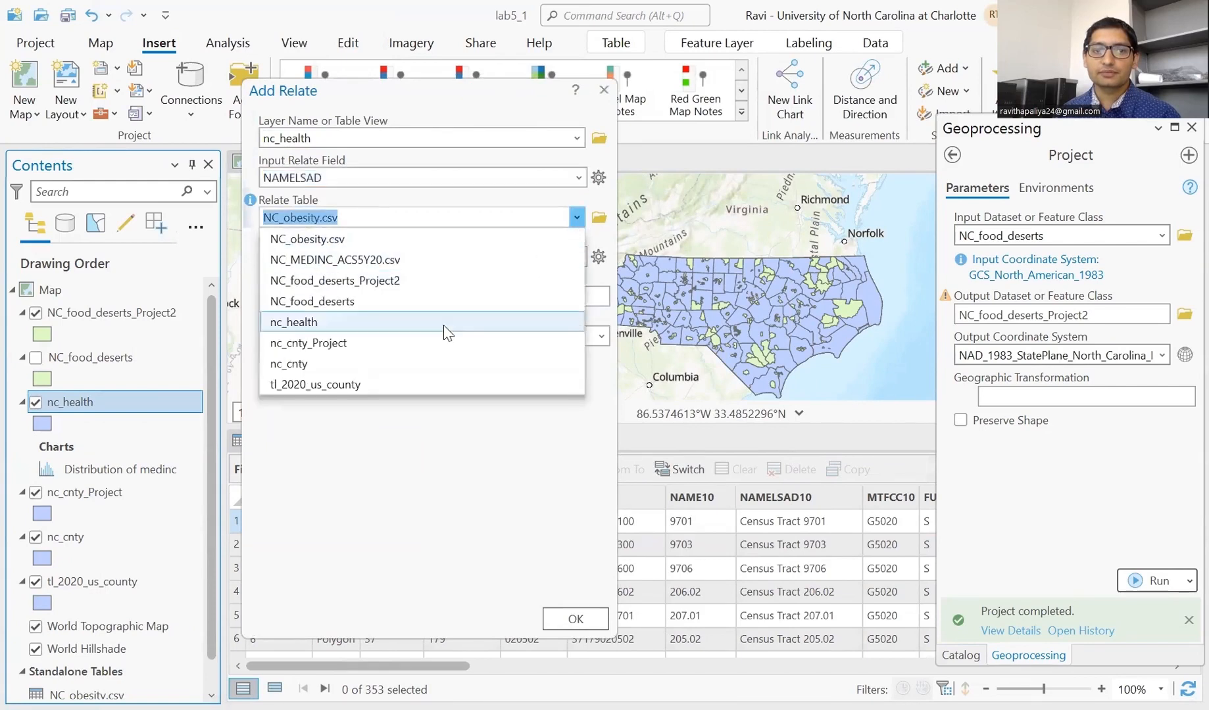
click(446, 281)
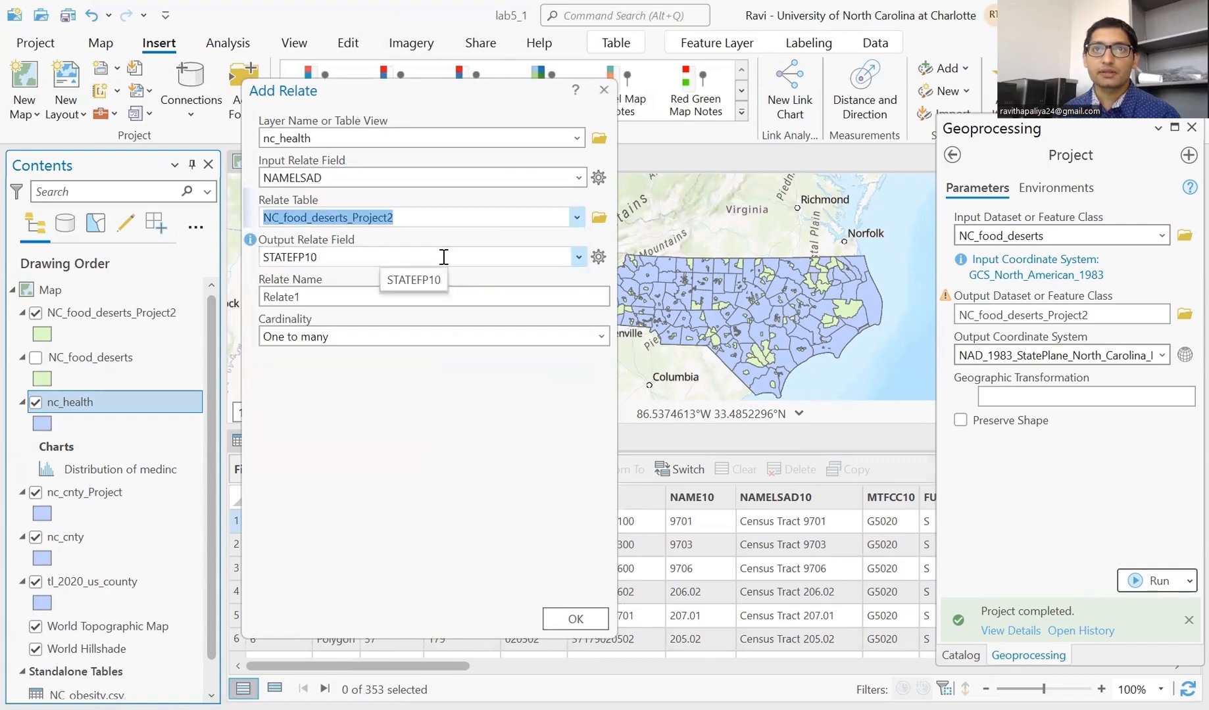
click(577, 255)
scroll(431, 404, down, 2)
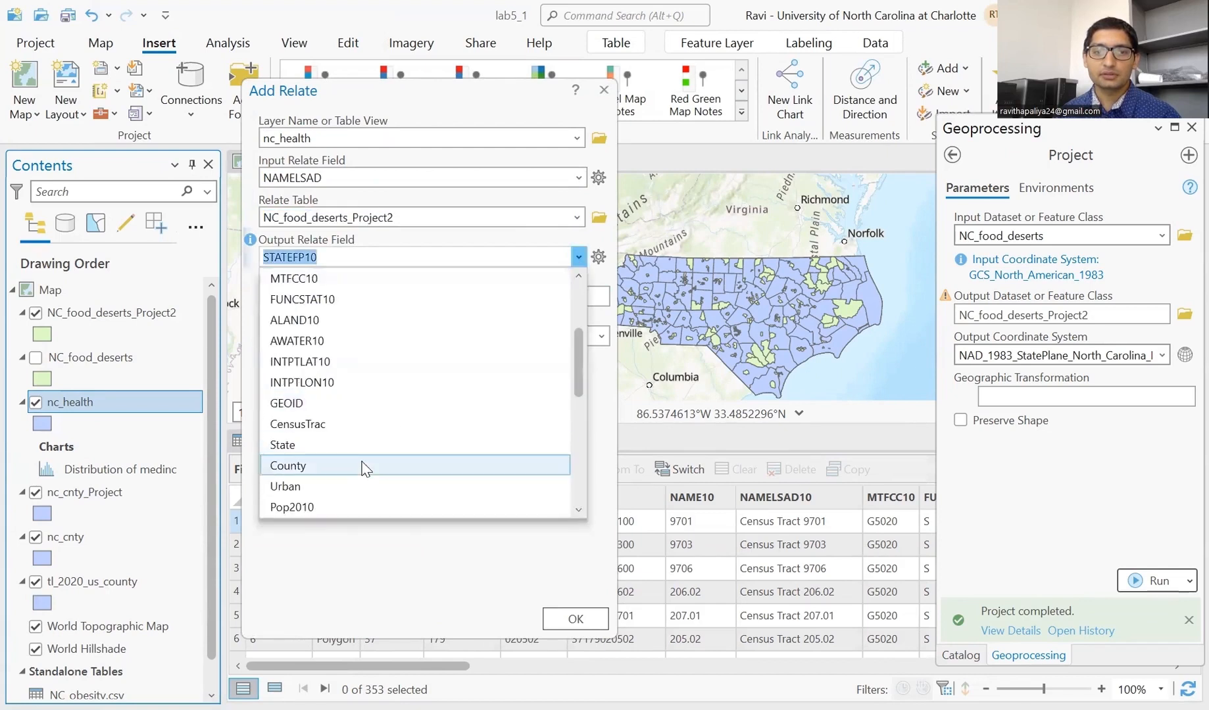
click(365, 465)
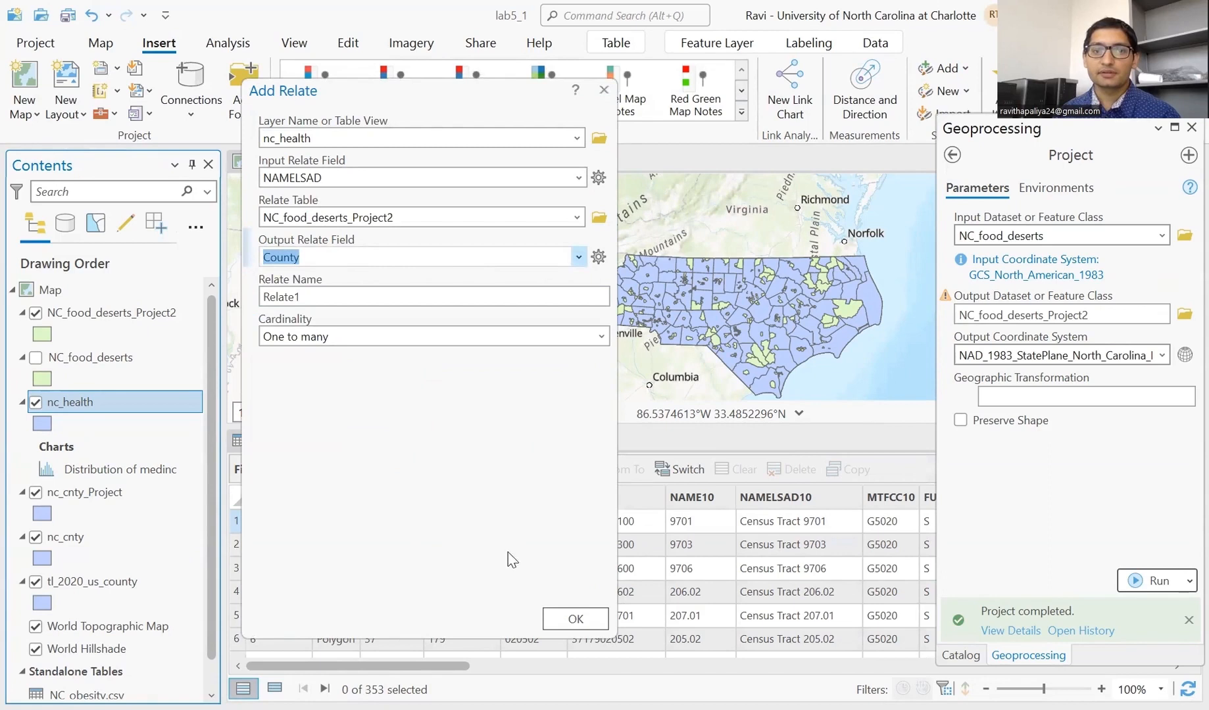
click(570, 620)
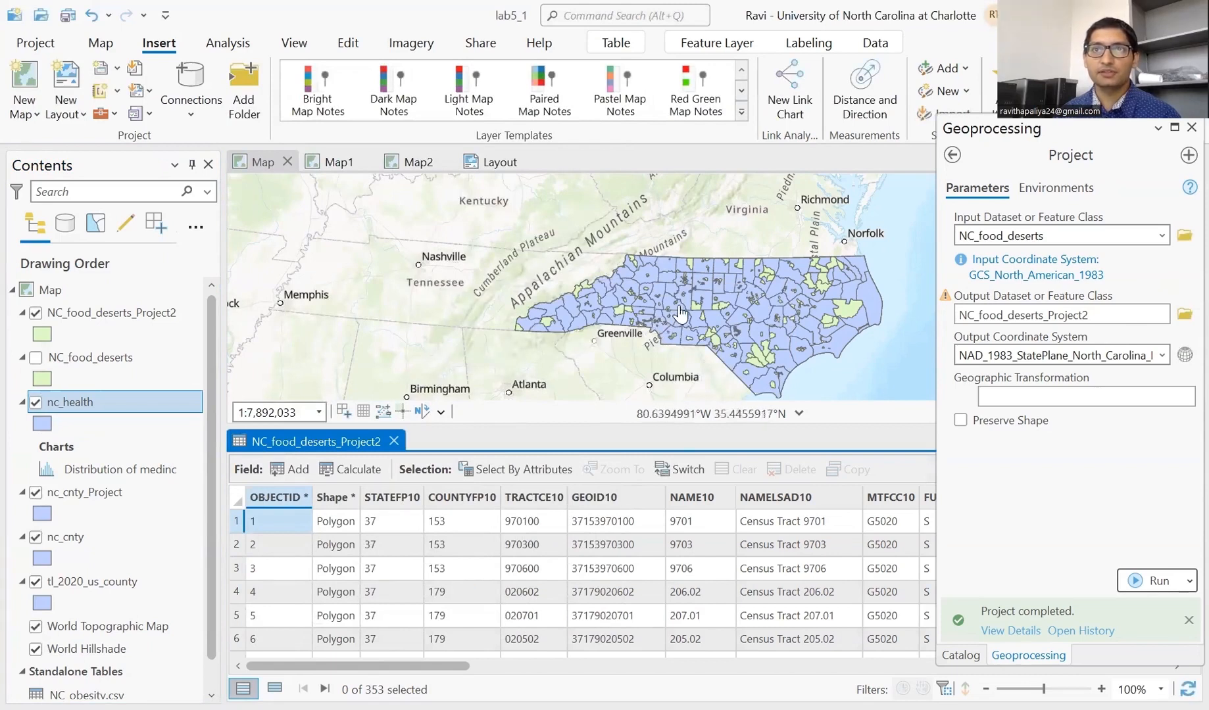
- Remove the second medinc clause from the nc_health query and set its field to County
drag(698, 318, 578, 327)
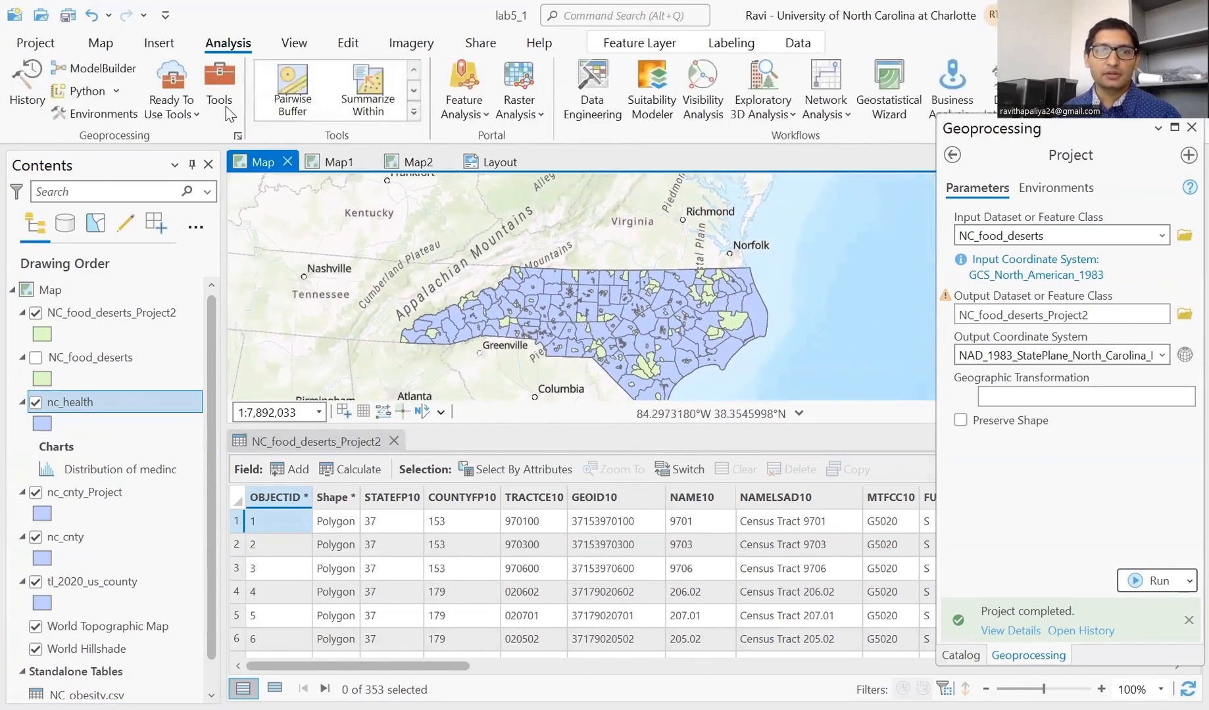
click(101, 43)
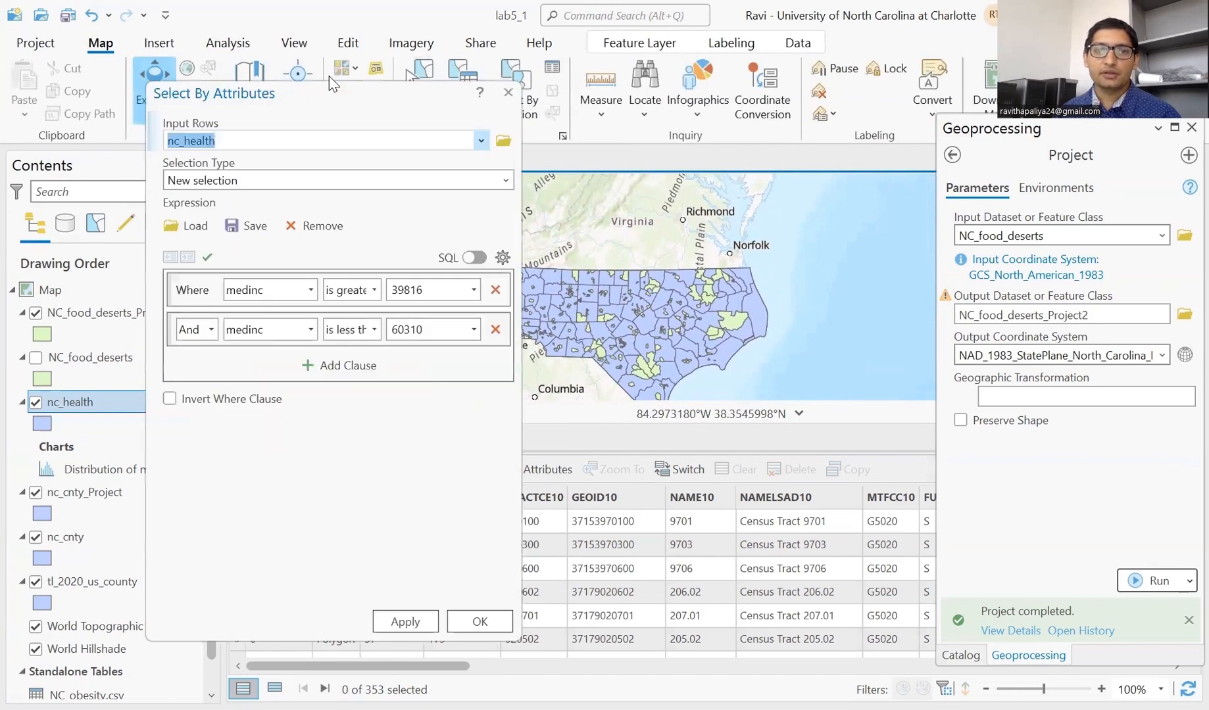
click(611, 317)
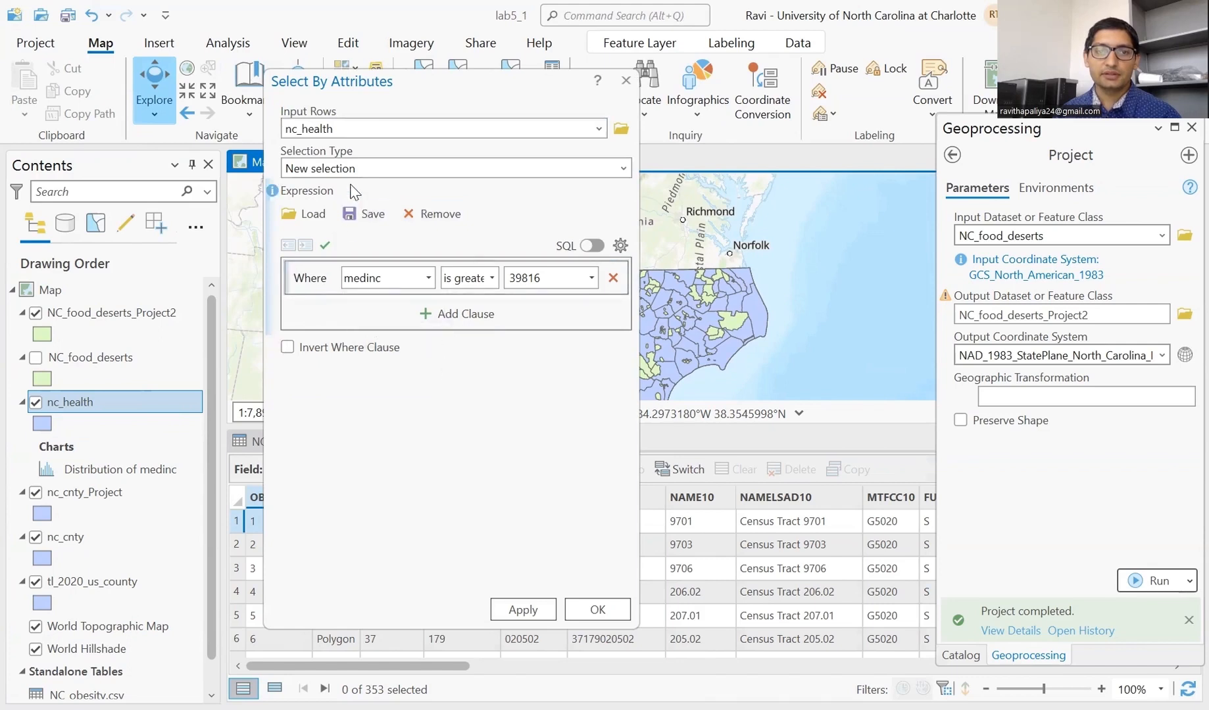
click(428, 277)
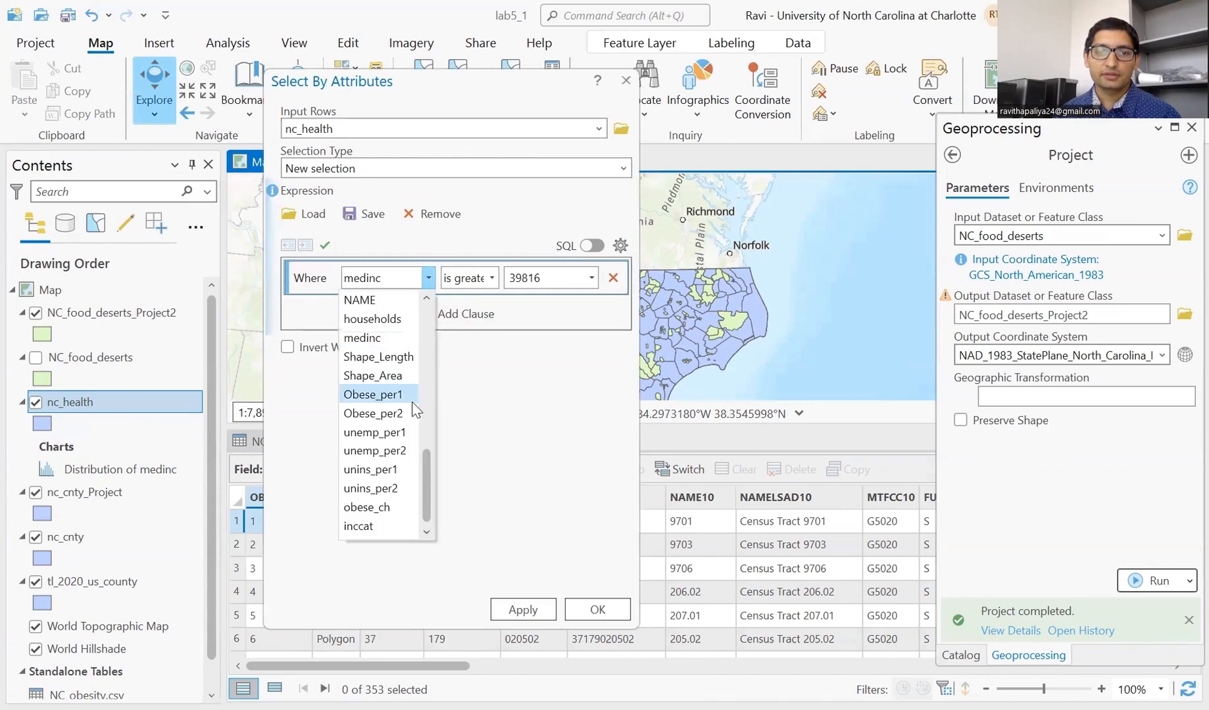
scroll(386, 413, up, 2)
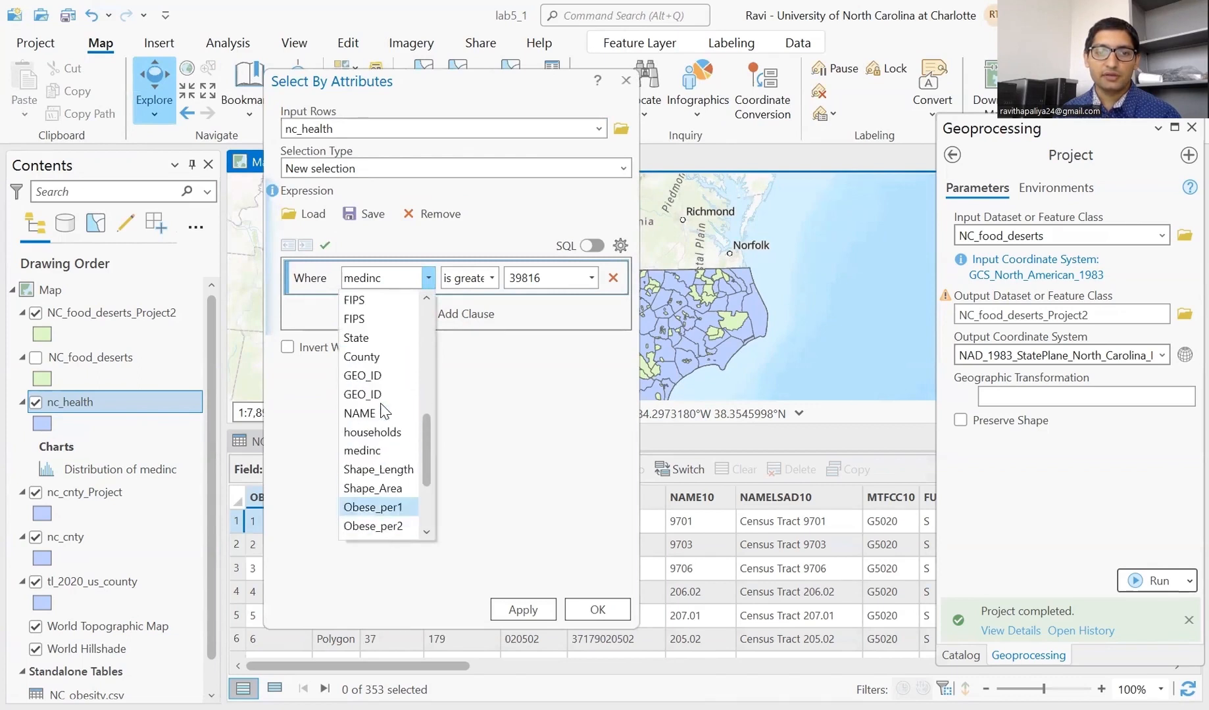
scroll(387, 407, up, 6)
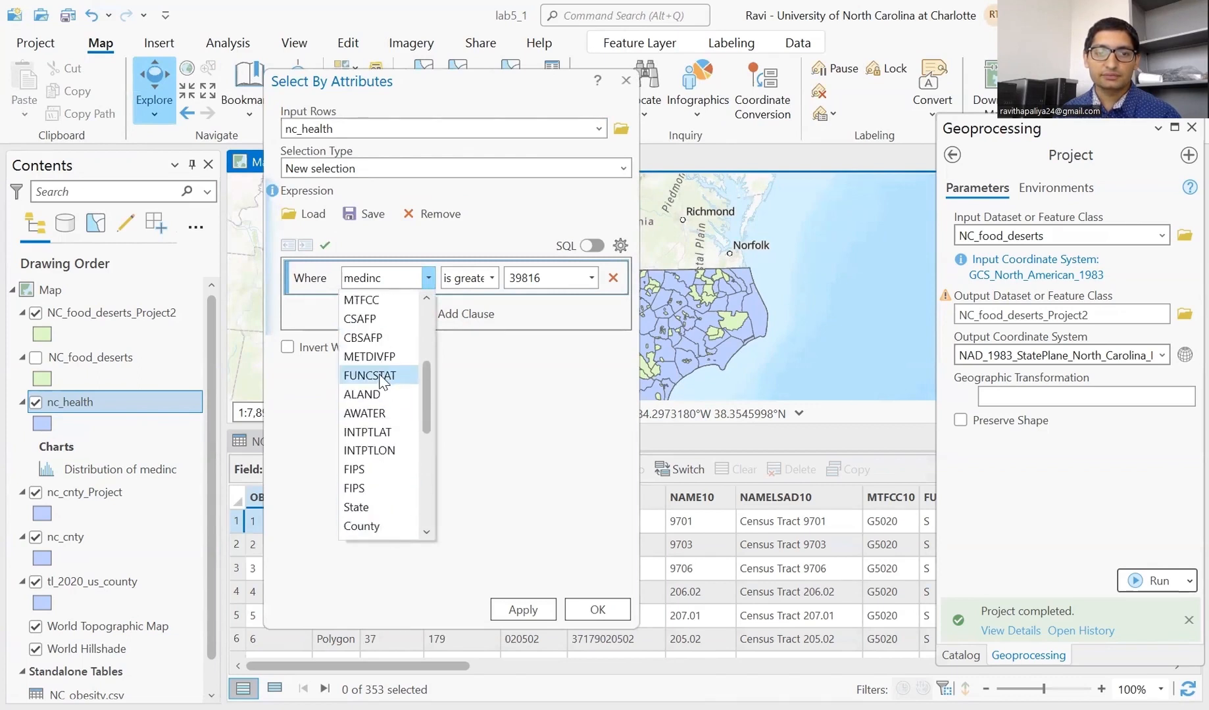
scroll(385, 391, down, 3)
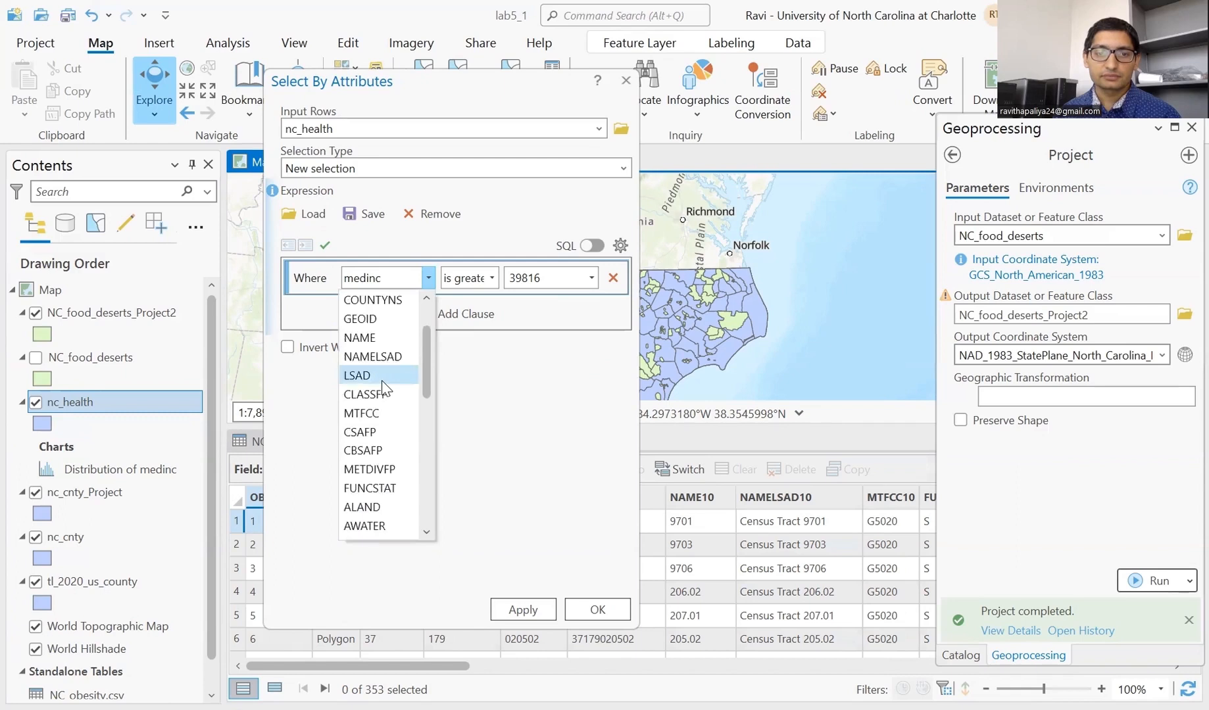
scroll(387, 402, down, 2)
scroll(383, 425, up, 1)
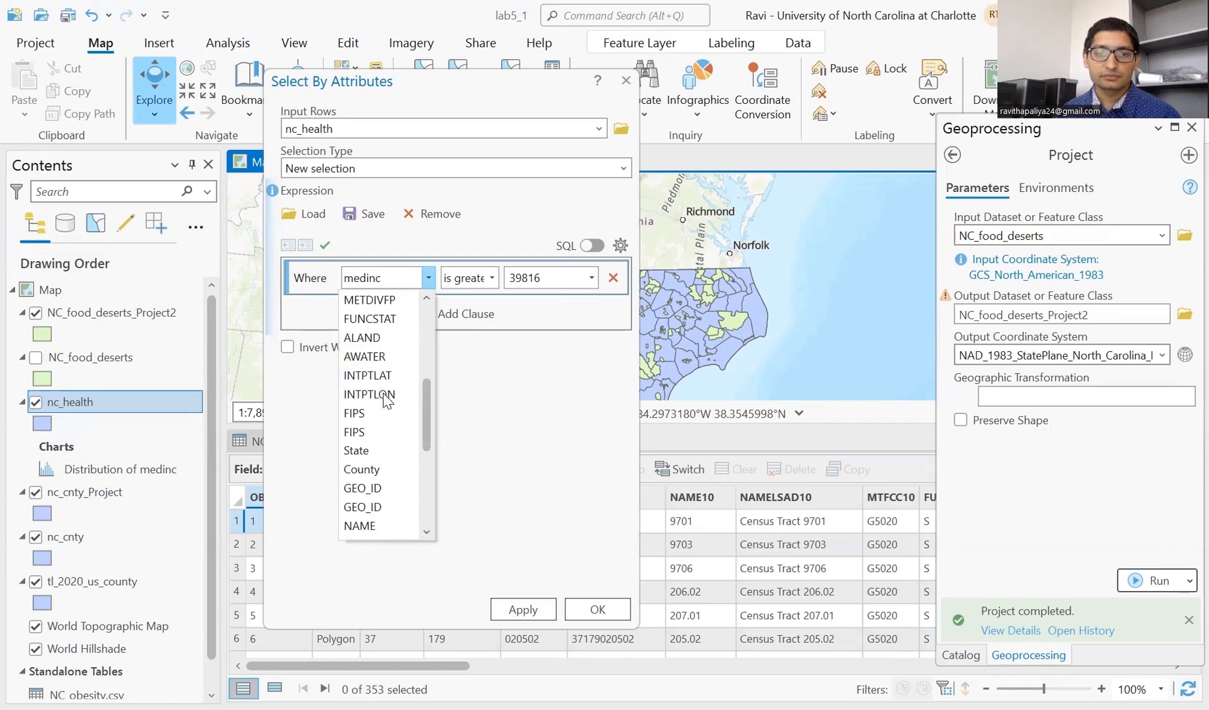
click(372, 471)
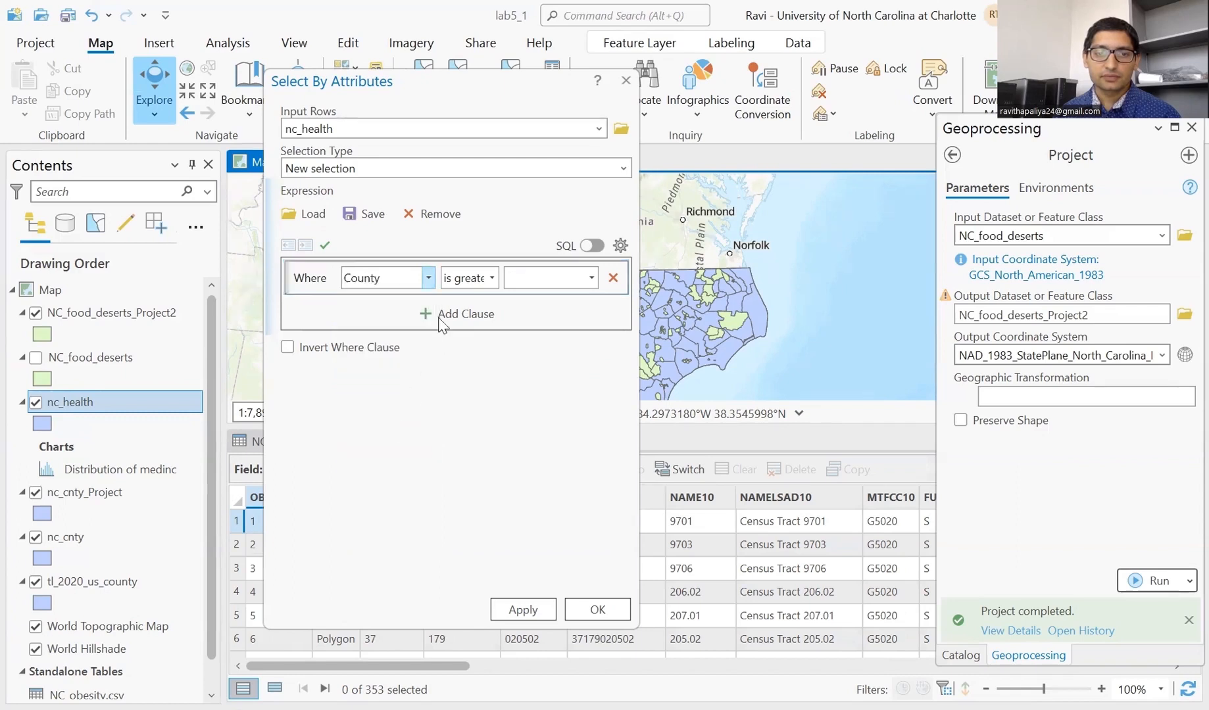
- Complete the clause as 'is equal to Mecklenburg' and run the selection
click(492, 277)
scroll(416, 353, up, 1)
click(391, 302)
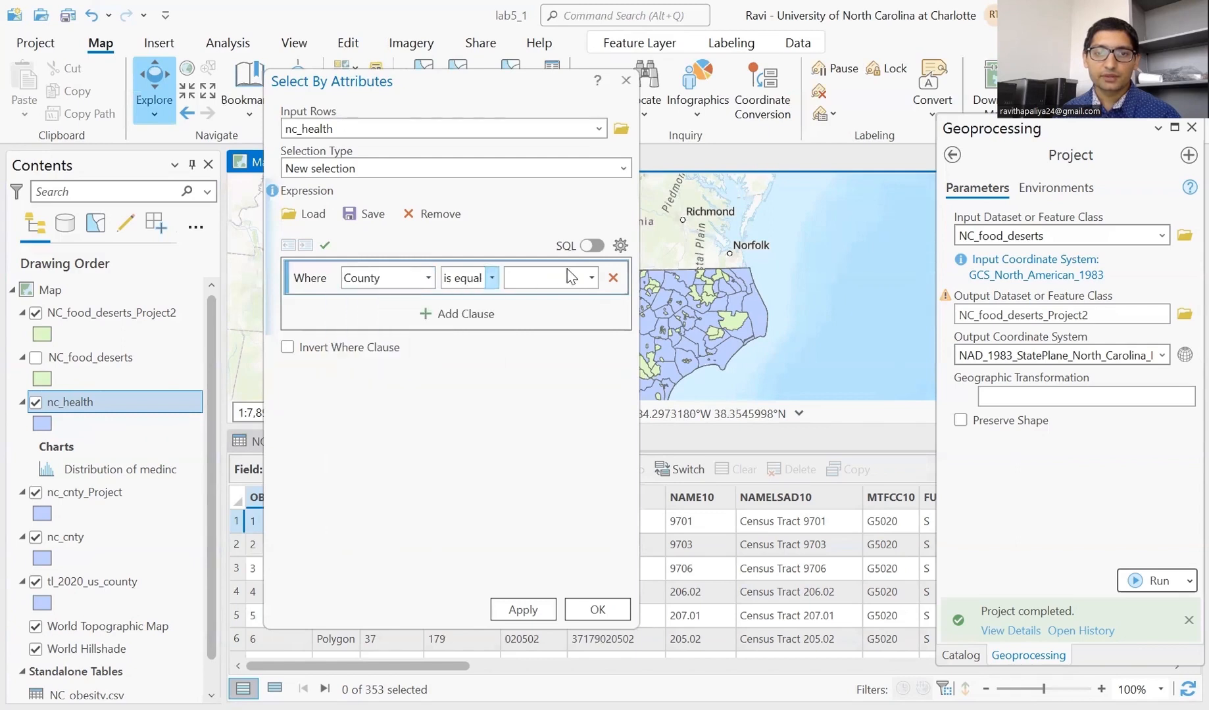
click(592, 277)
scroll(536, 376, down, 17)
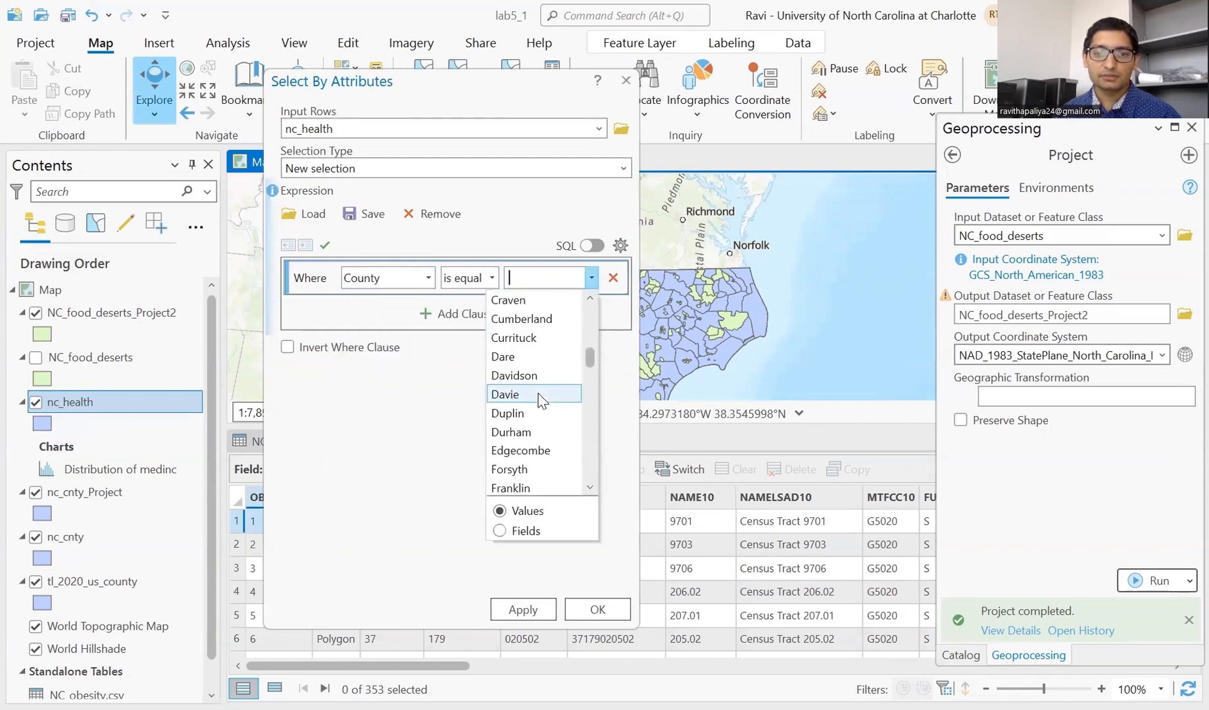
scroll(539, 400, down, 1)
click(532, 390)
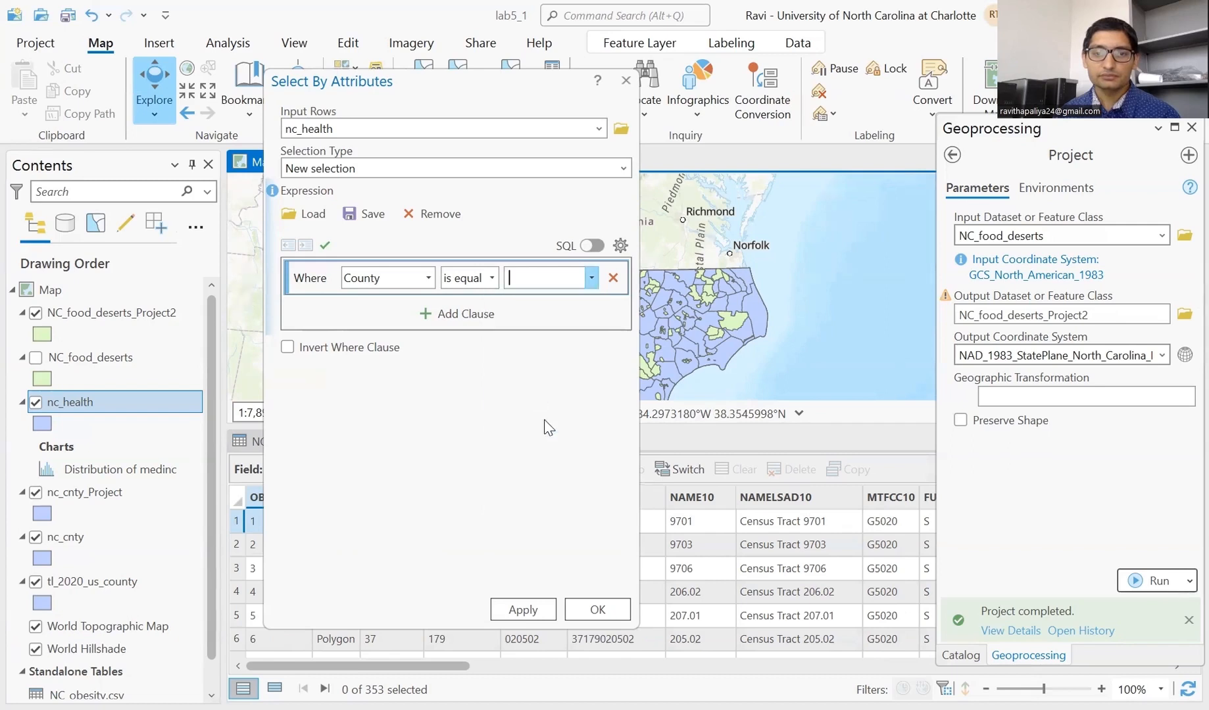
click(602, 617)
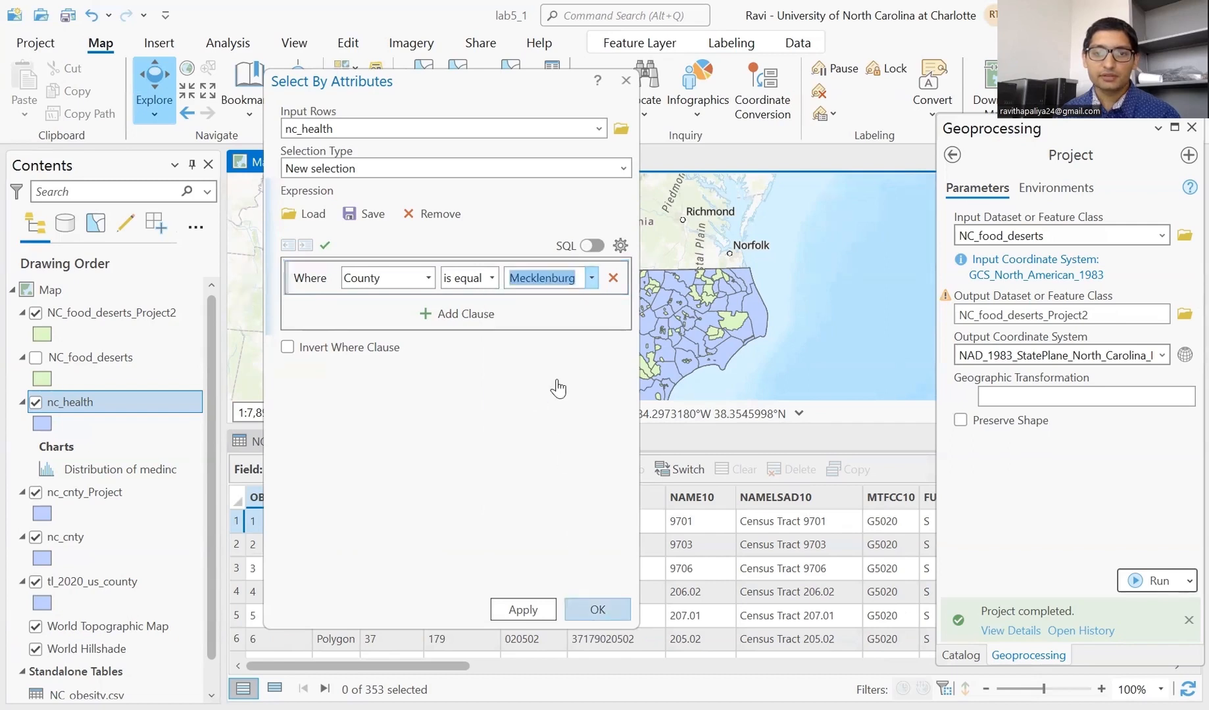
scroll(539, 296, up, 5)
scroll(512, 280, down, 4)
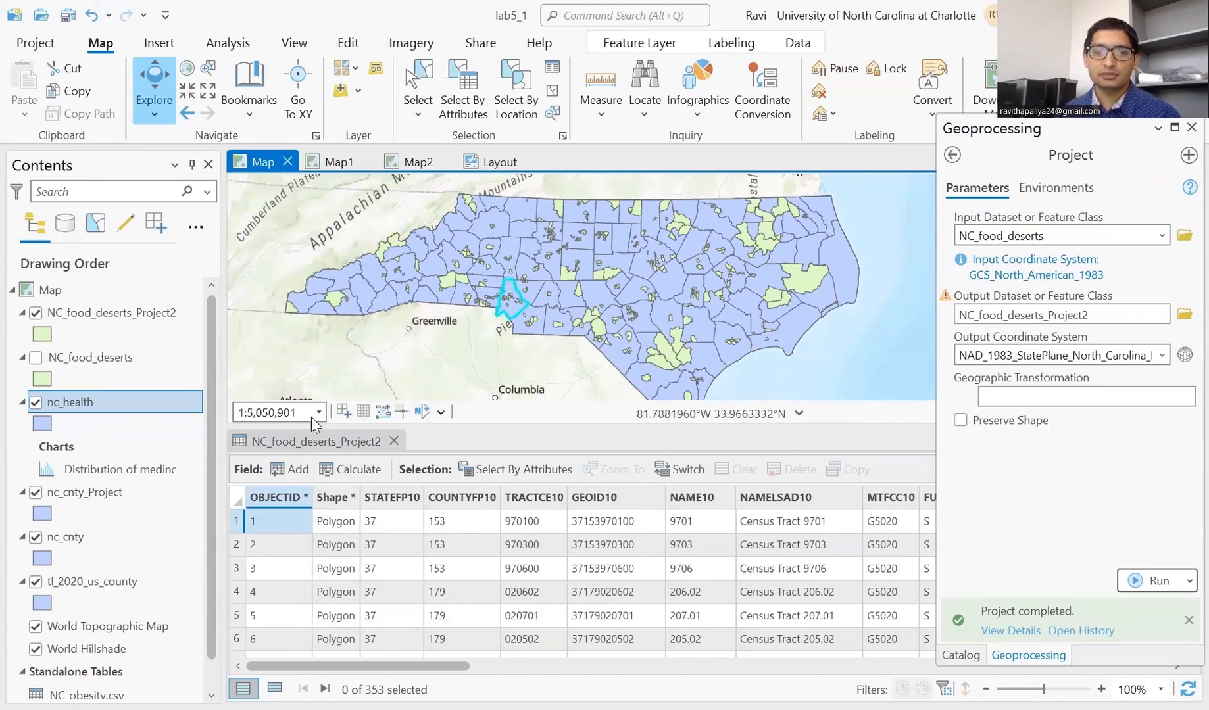
- Show only the selected Mecklenburg record (GEOID 37119) in nc_health's table and close the Catalog pane
right_click(100, 408)
click(178, 93)
scroll(178, 91, down, 1)
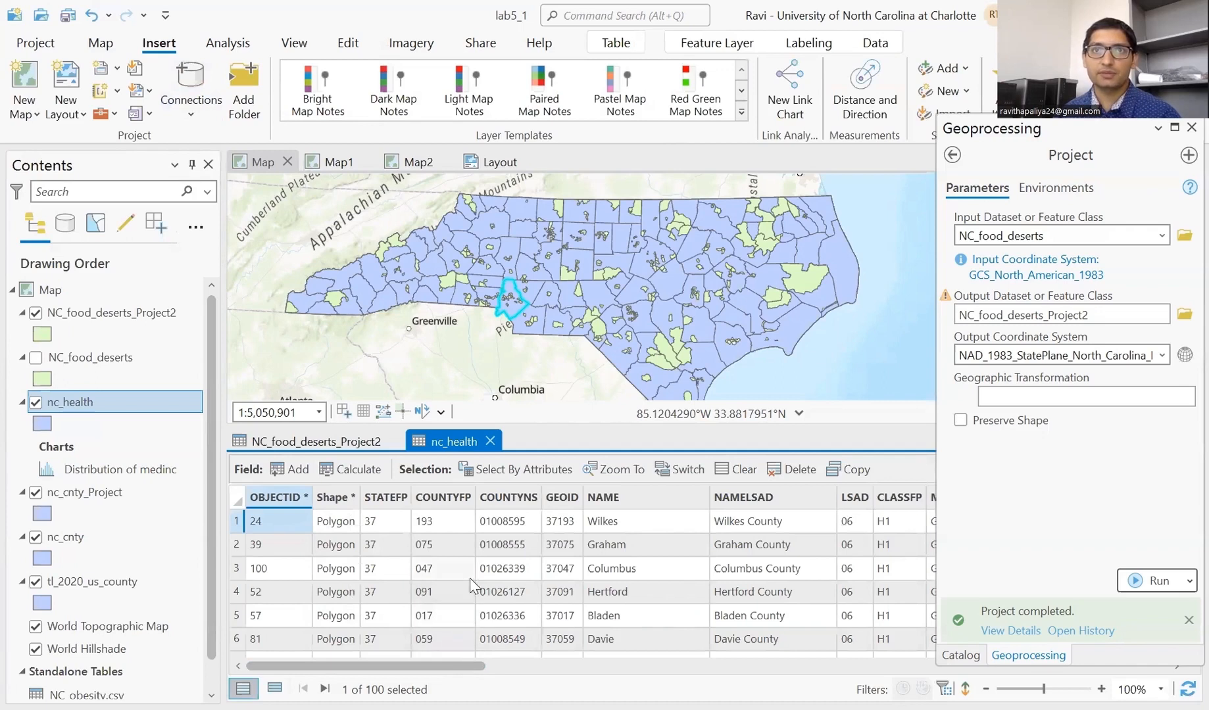
click(275, 690)
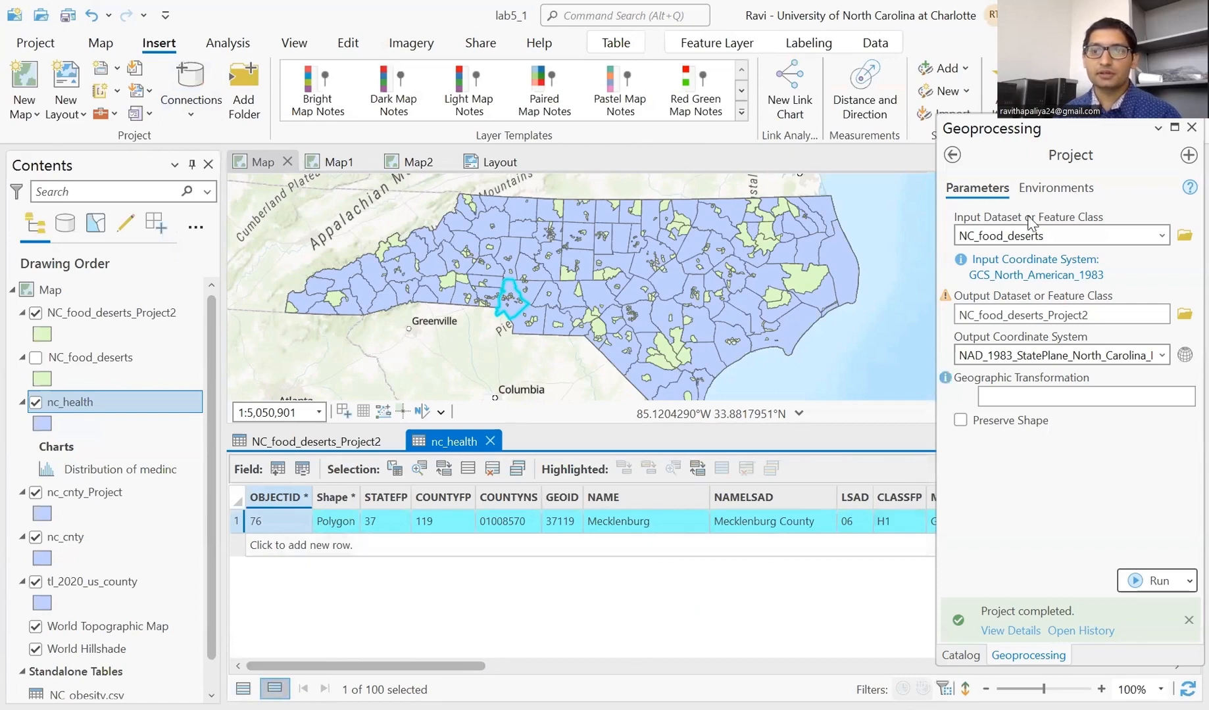
click(1183, 132)
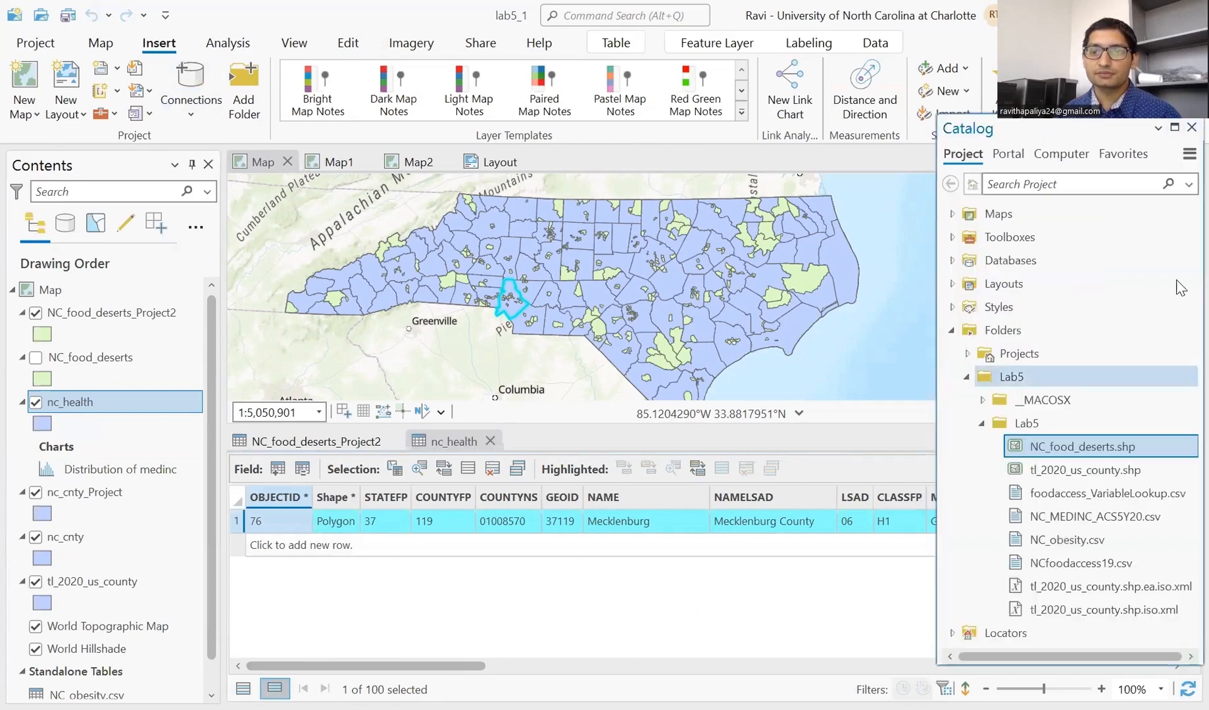
click(1183, 131)
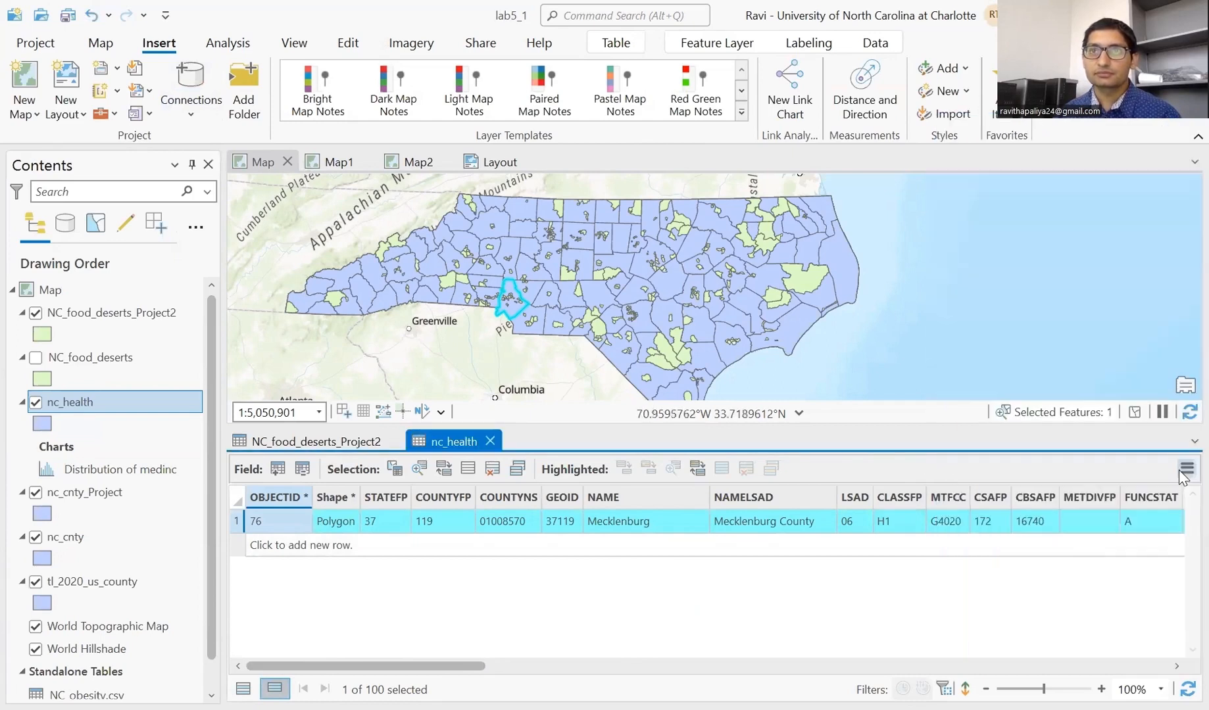
- Select the 19 Mecklenburg-related tracts in NC_food_deserts_Project2 through the relate and zoom onto them
click(1184, 471)
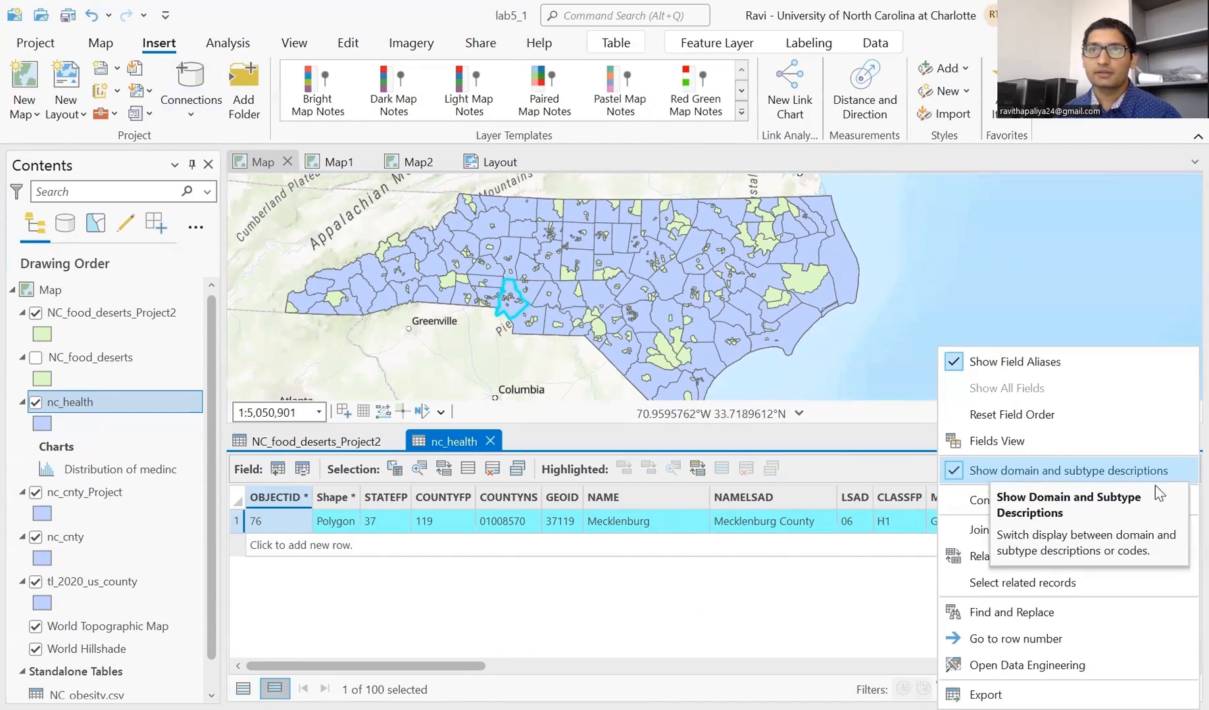
mouse_move(1066, 562)
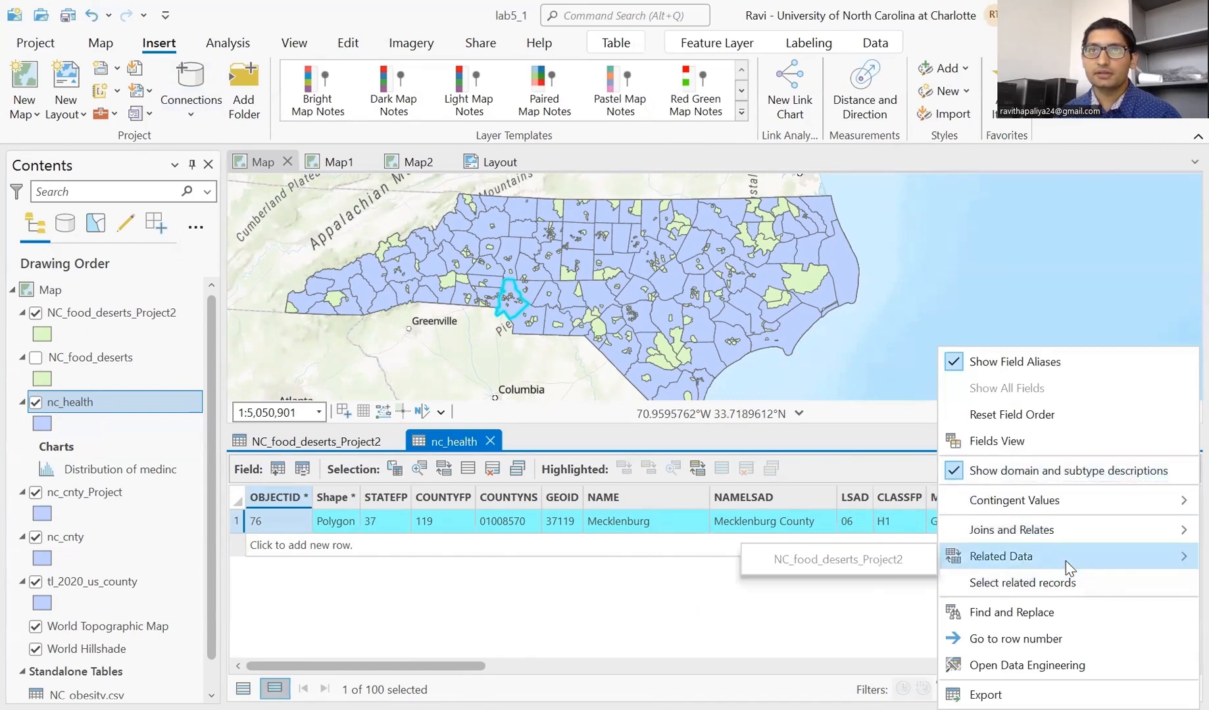
click(851, 561)
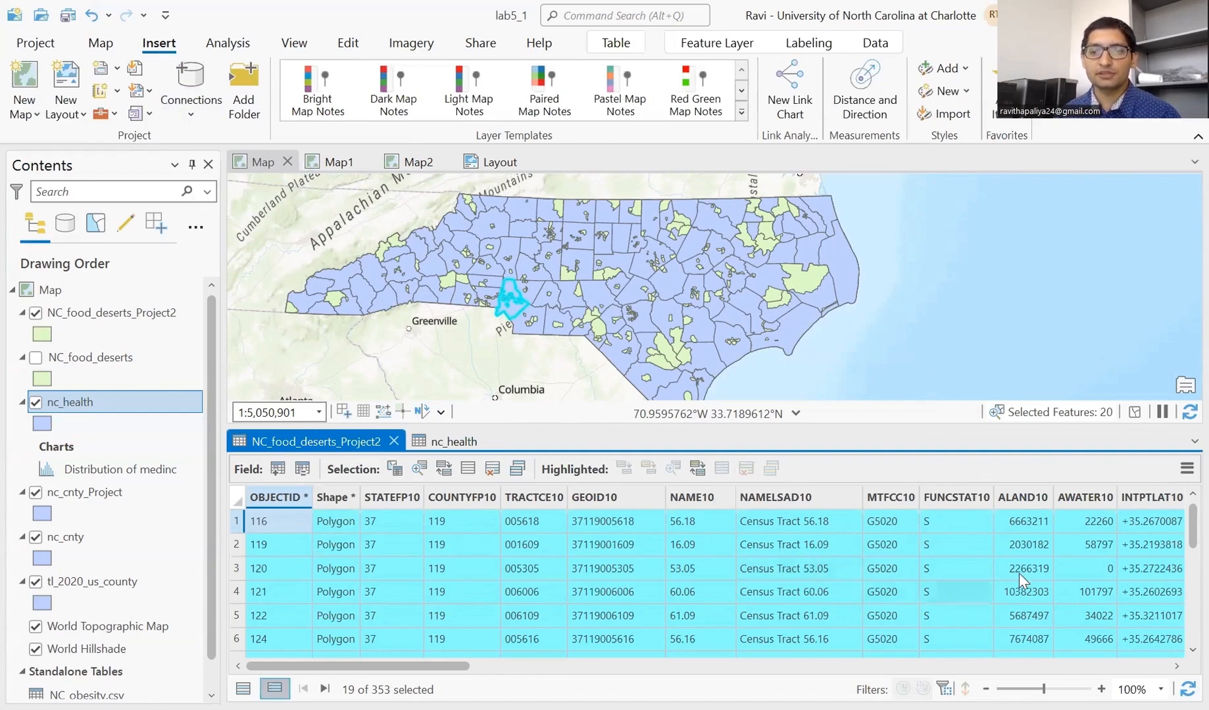
scroll(1019, 572, down, 5)
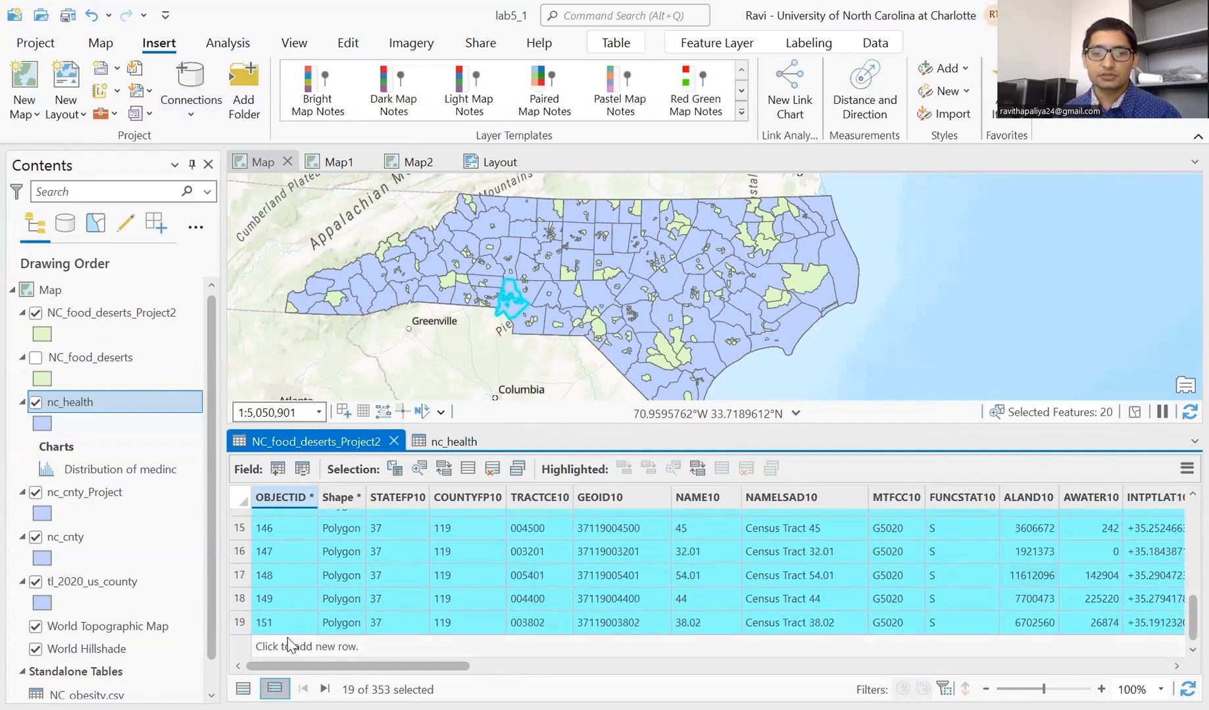
scroll(302, 581, up, 5)
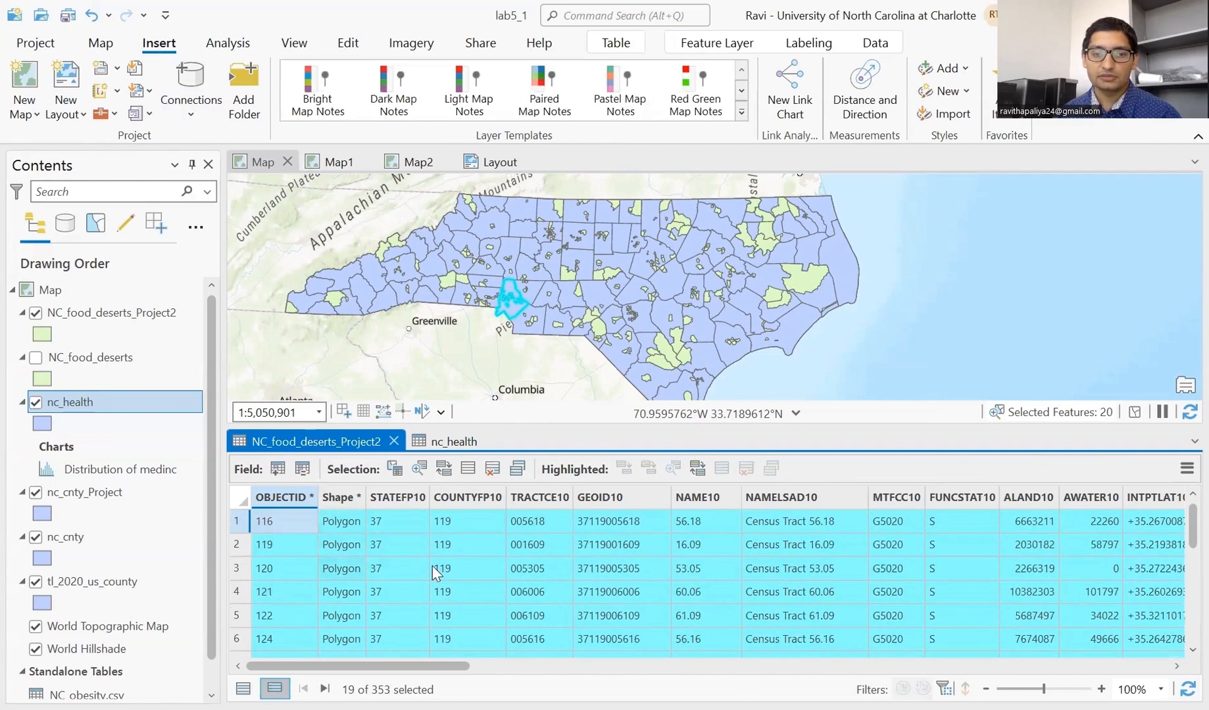
scroll(382, 566, down, 5)
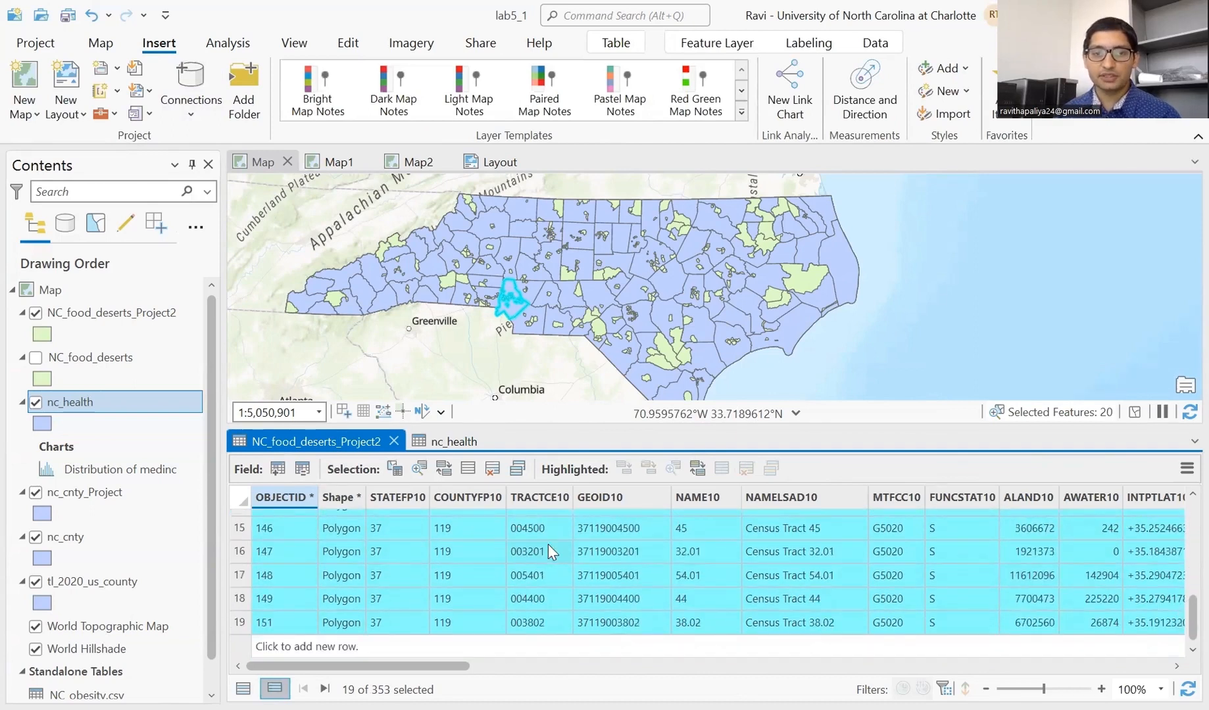
scroll(549, 547, up, 5)
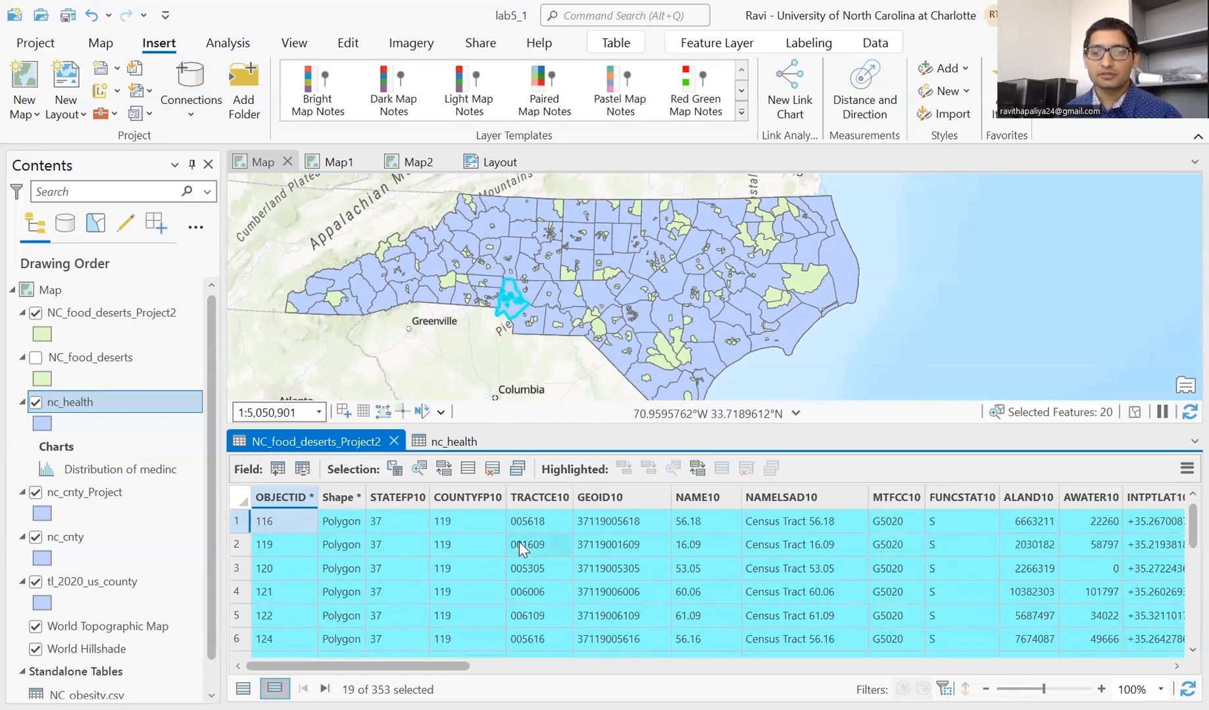
scroll(536, 535, down, 3)
scroll(538, 536, down, 2)
scroll(526, 620, up, 5)
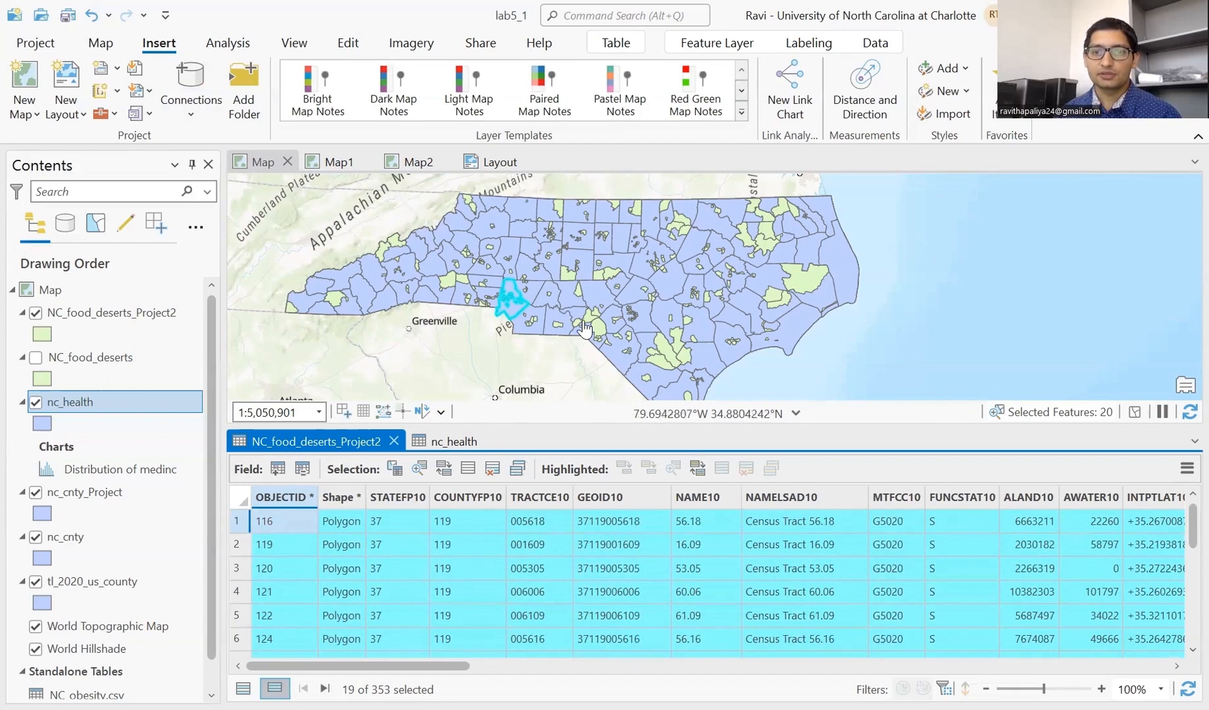
scroll(503, 291, up, 2)
scroll(504, 290, up, 2)
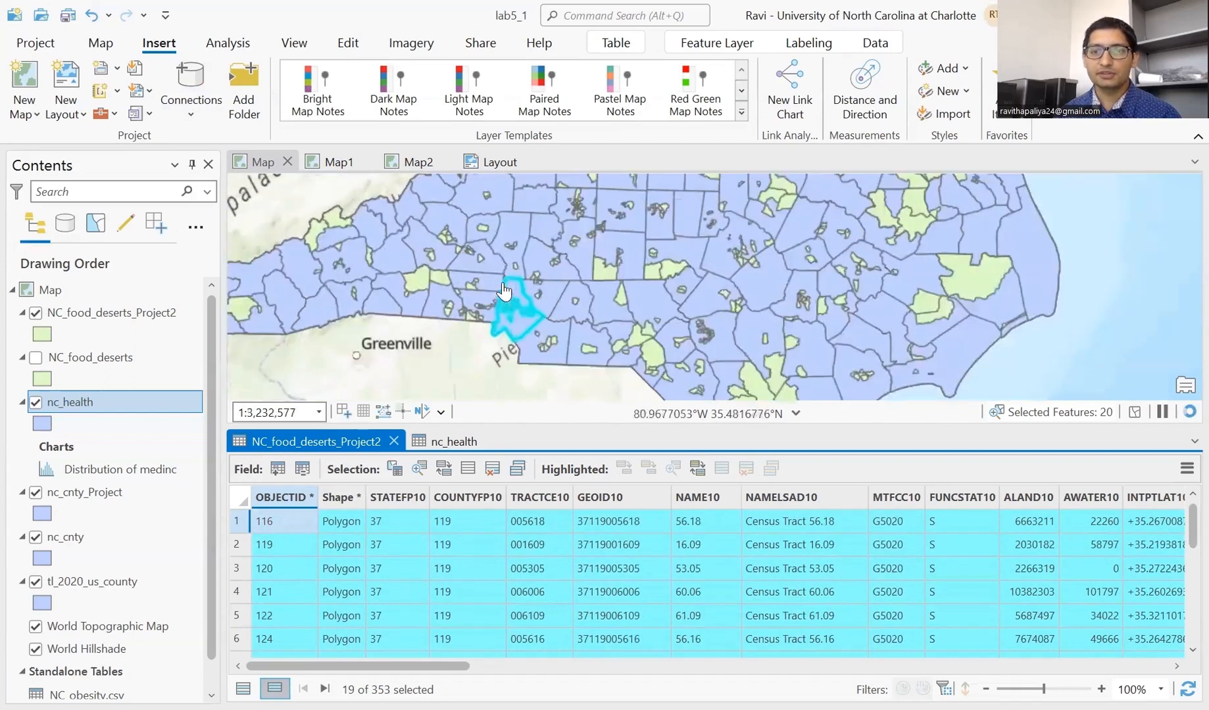
scroll(441, 589, down, 5)
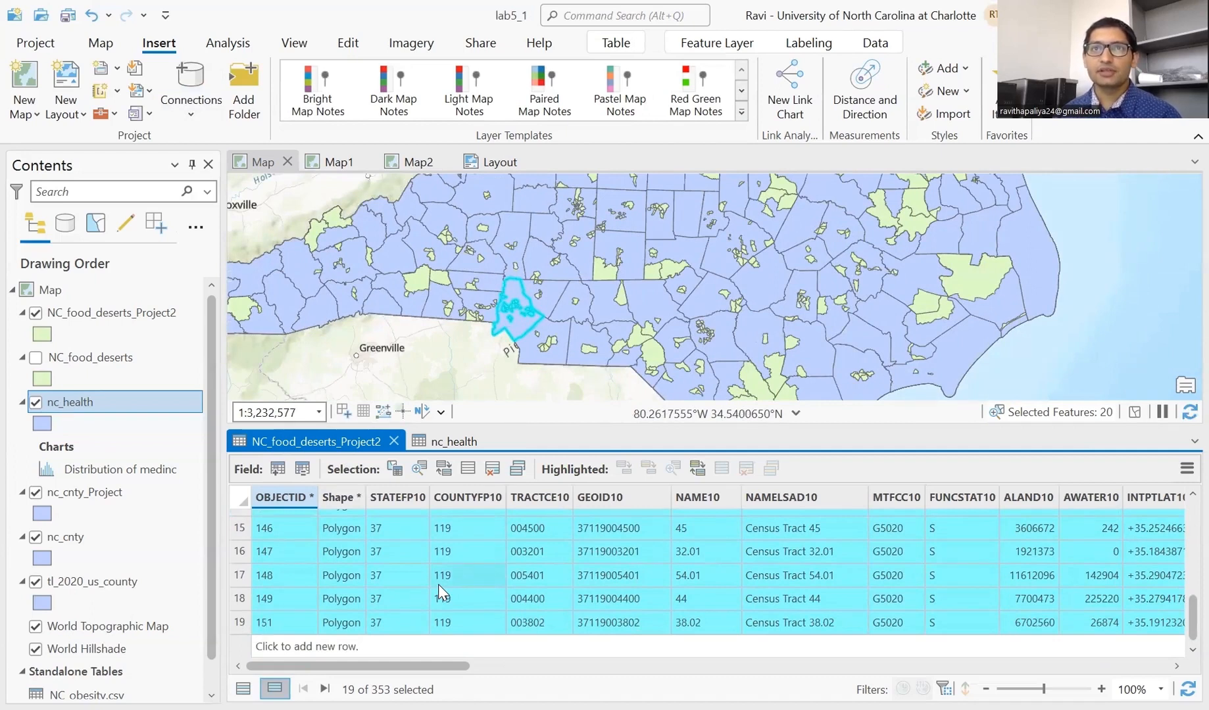
- Close both attribute tables and clear the current feature selection
click(393, 442)
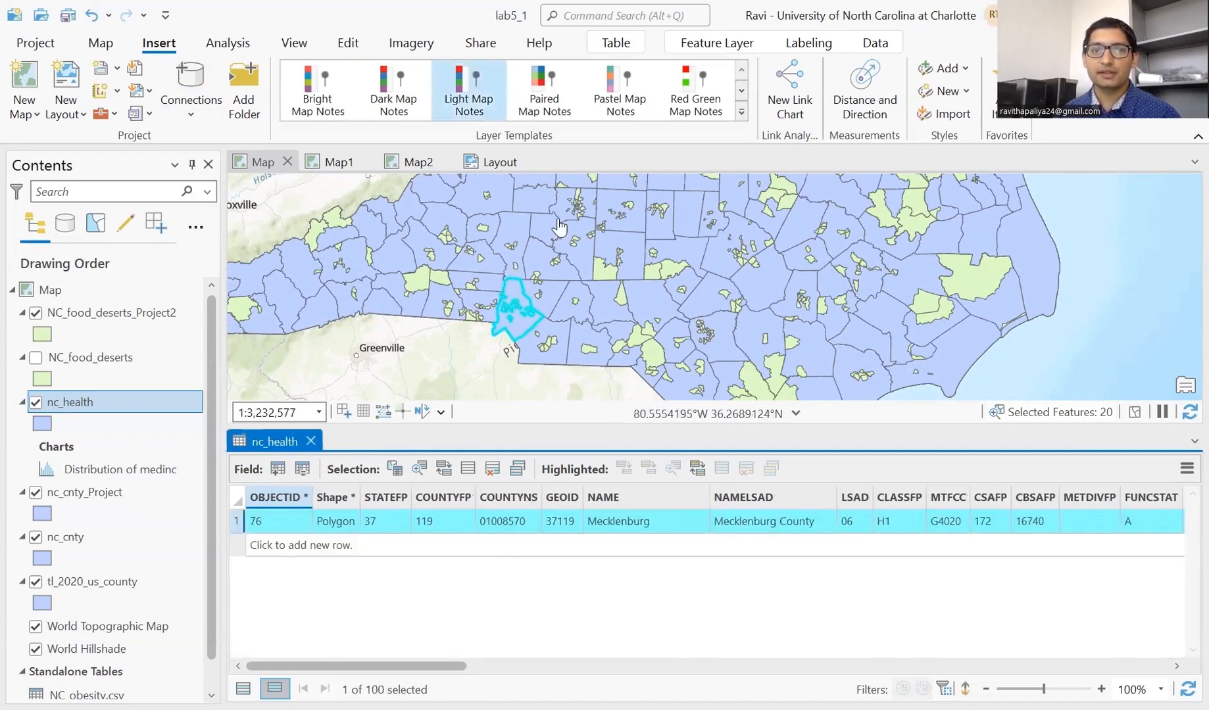
click(101, 42)
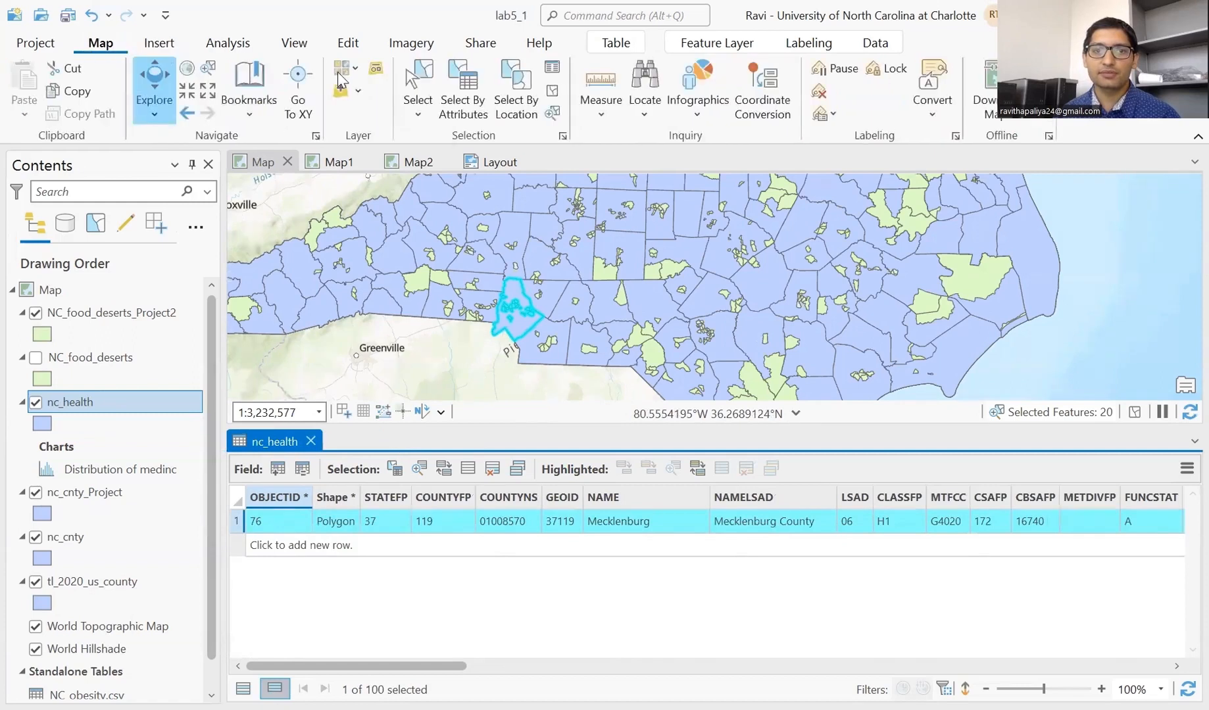
click(553, 90)
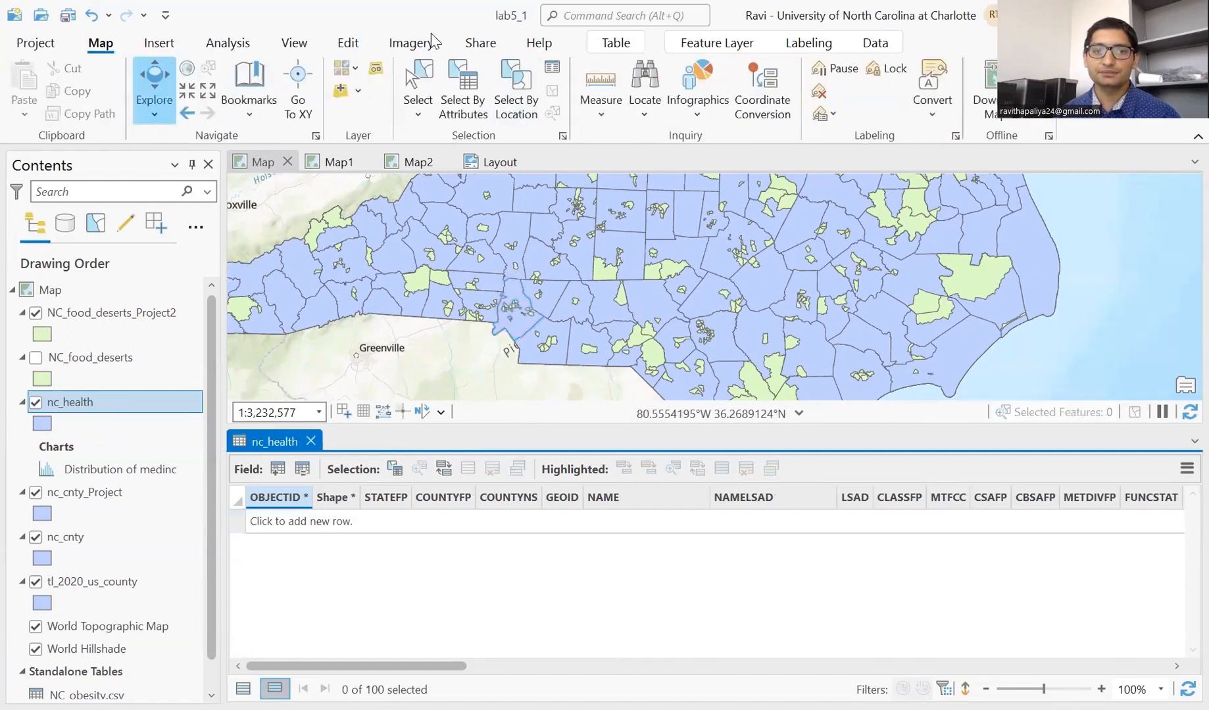
click(311, 442)
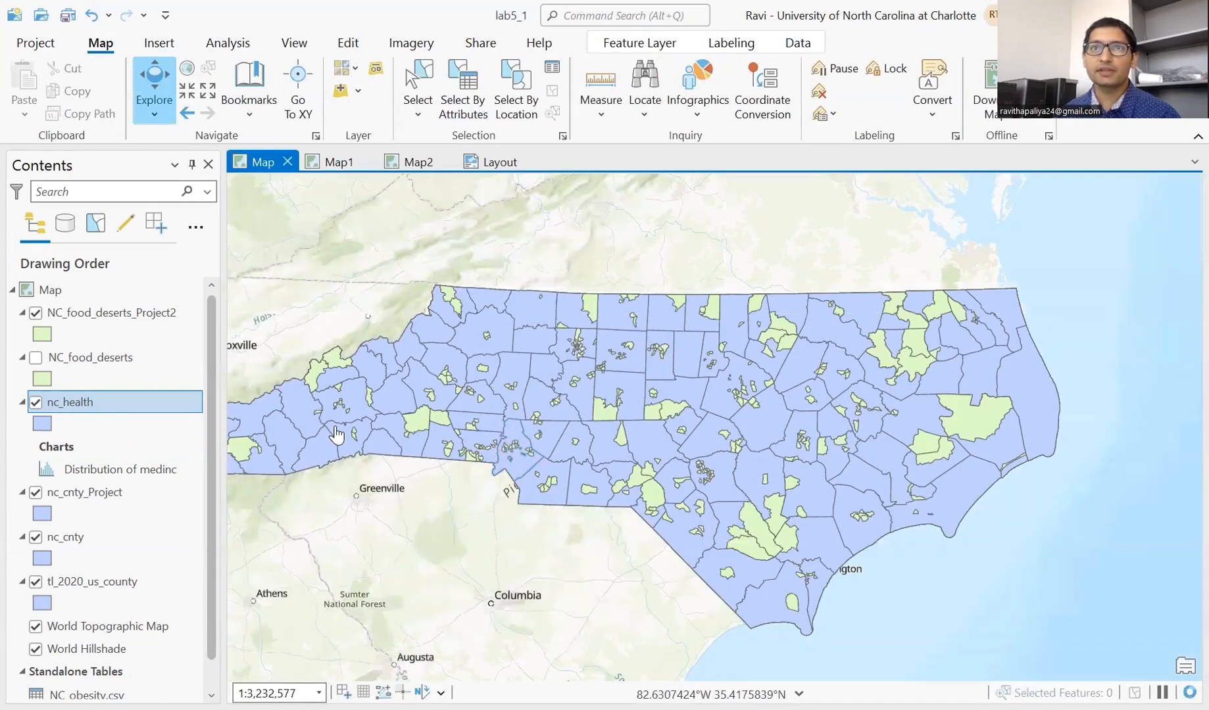
- Remove all relates from the nc_health layer, confirming with Yes
click(100, 401)
right_click(100, 402)
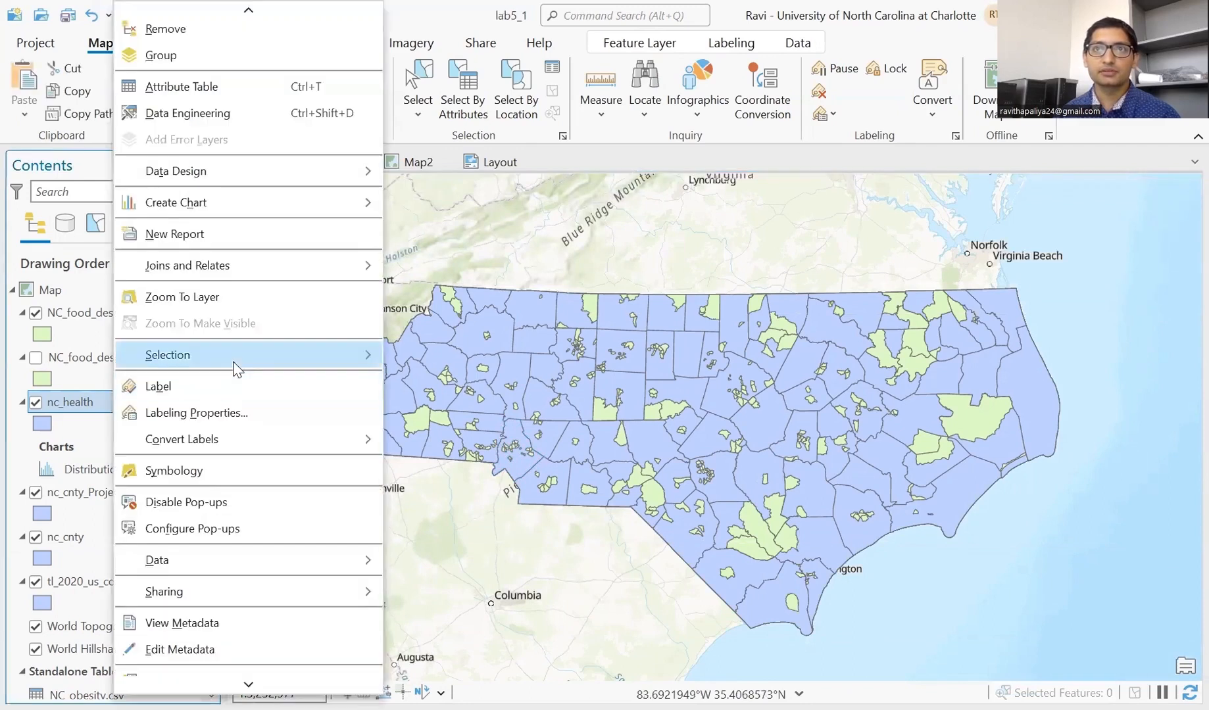
mouse_move(255, 267)
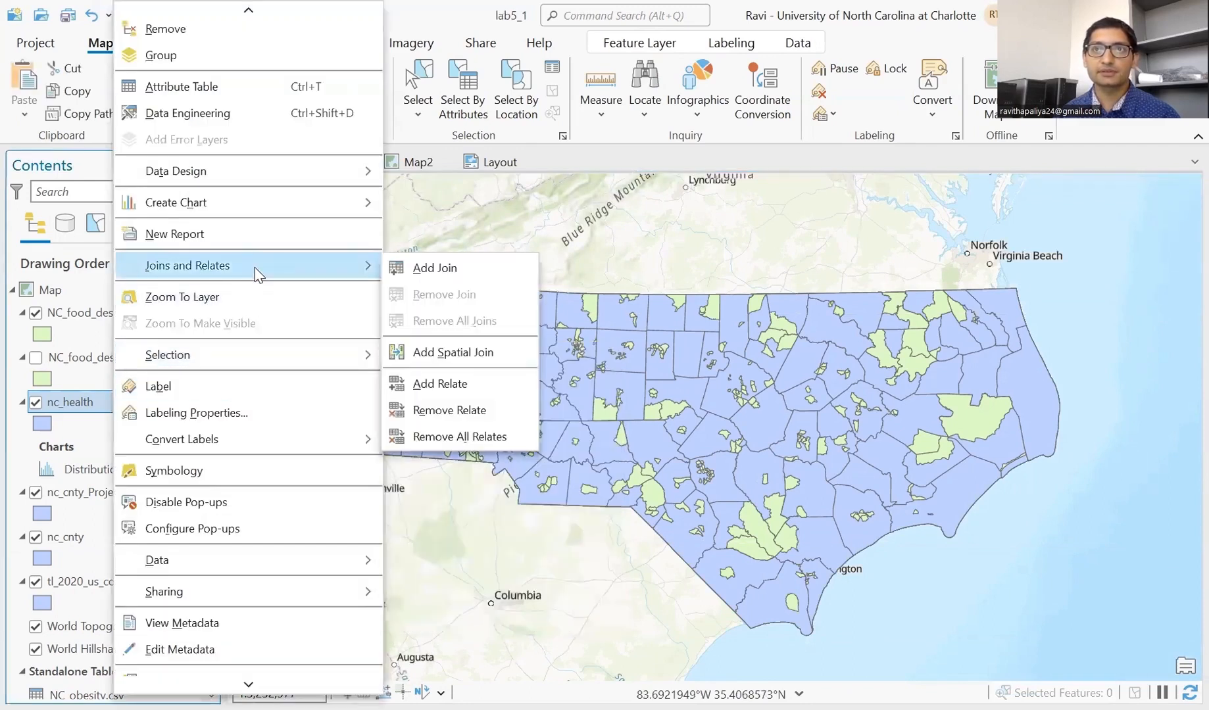
click(454, 436)
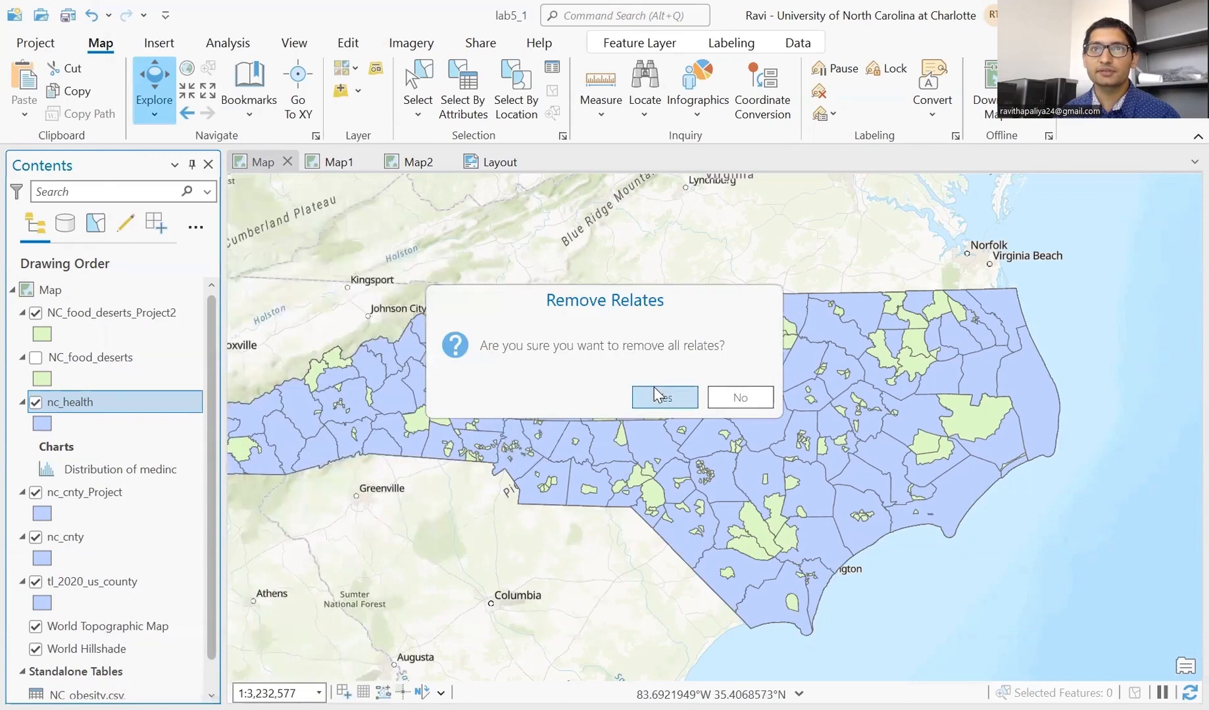
click(661, 397)
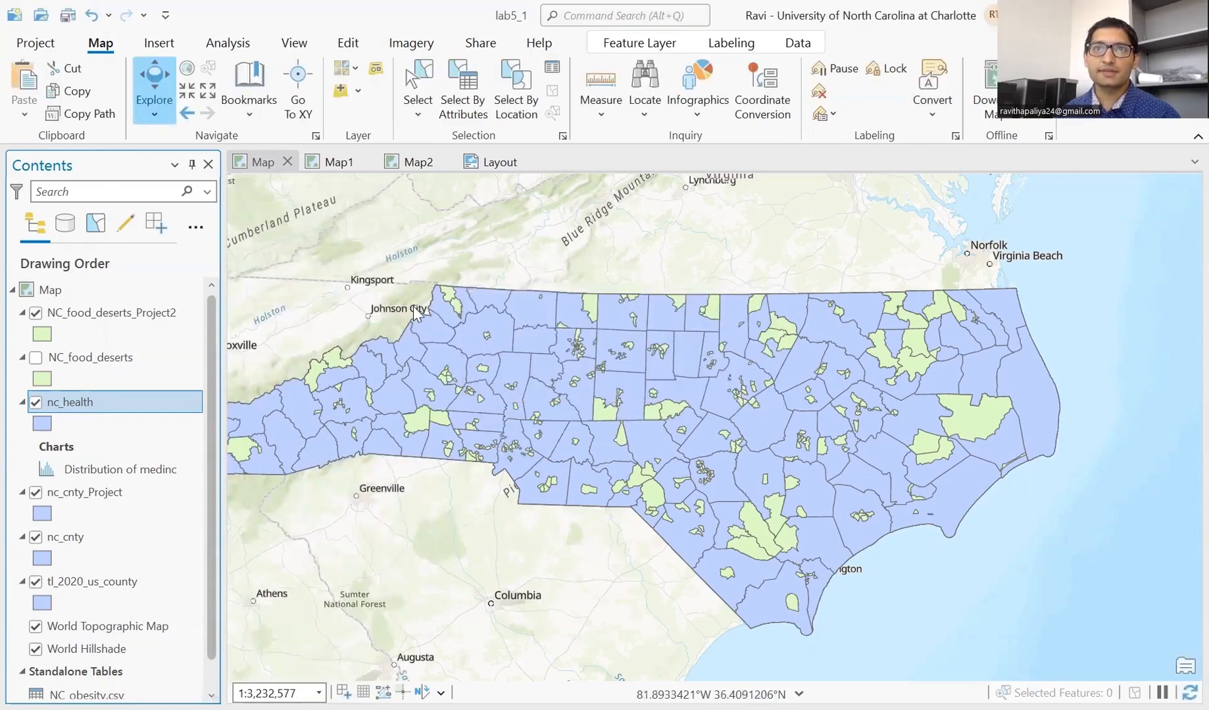
- Start a spatial join on nc_health with NC_food_deserts_Project2 as join features and Contains matching
right_click(157, 396)
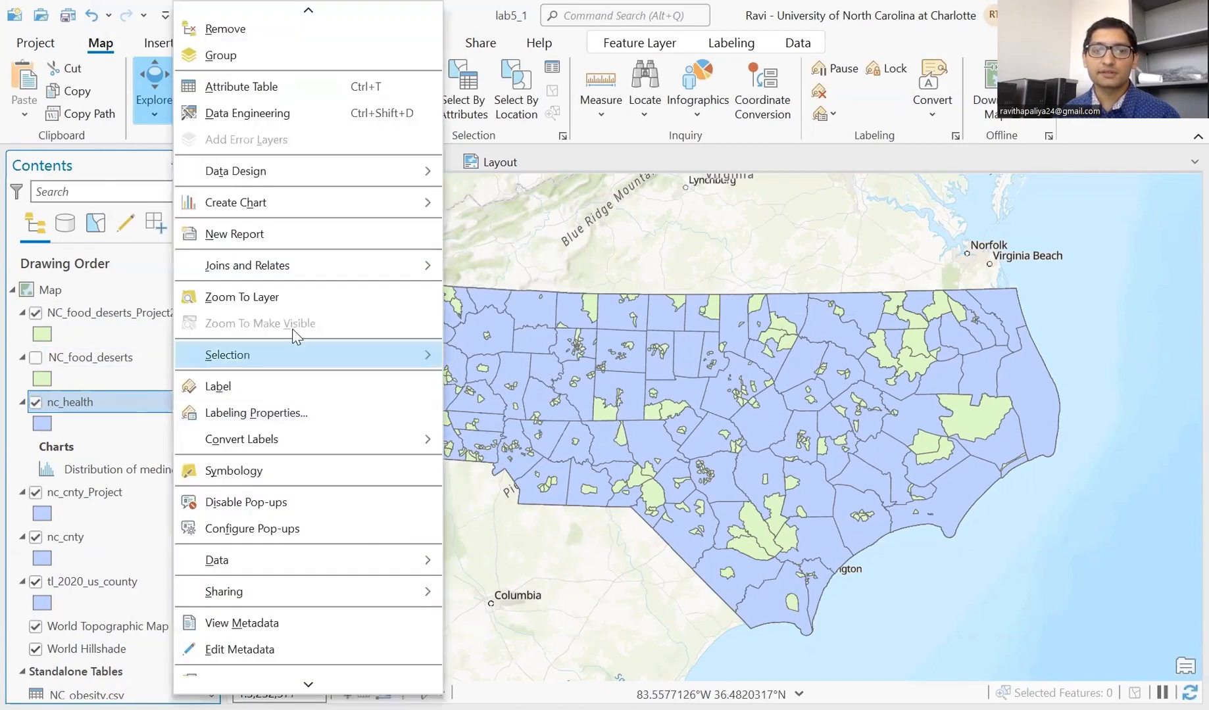
mouse_move(316, 275)
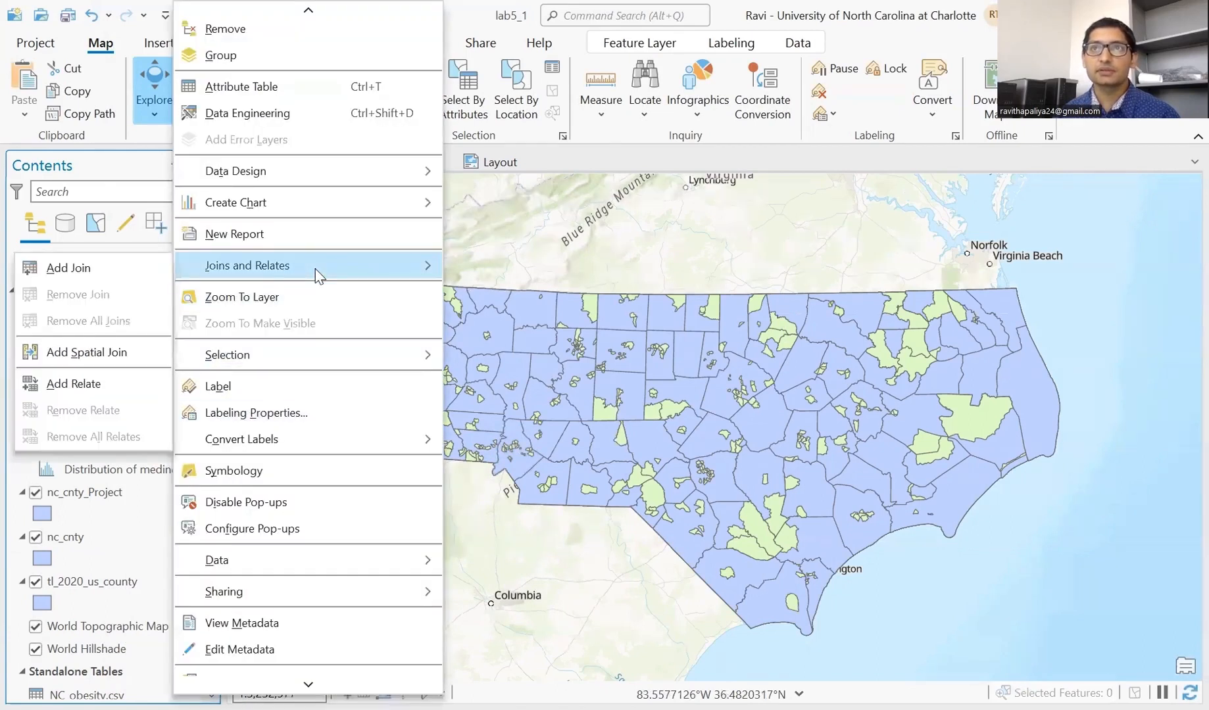
click(123, 354)
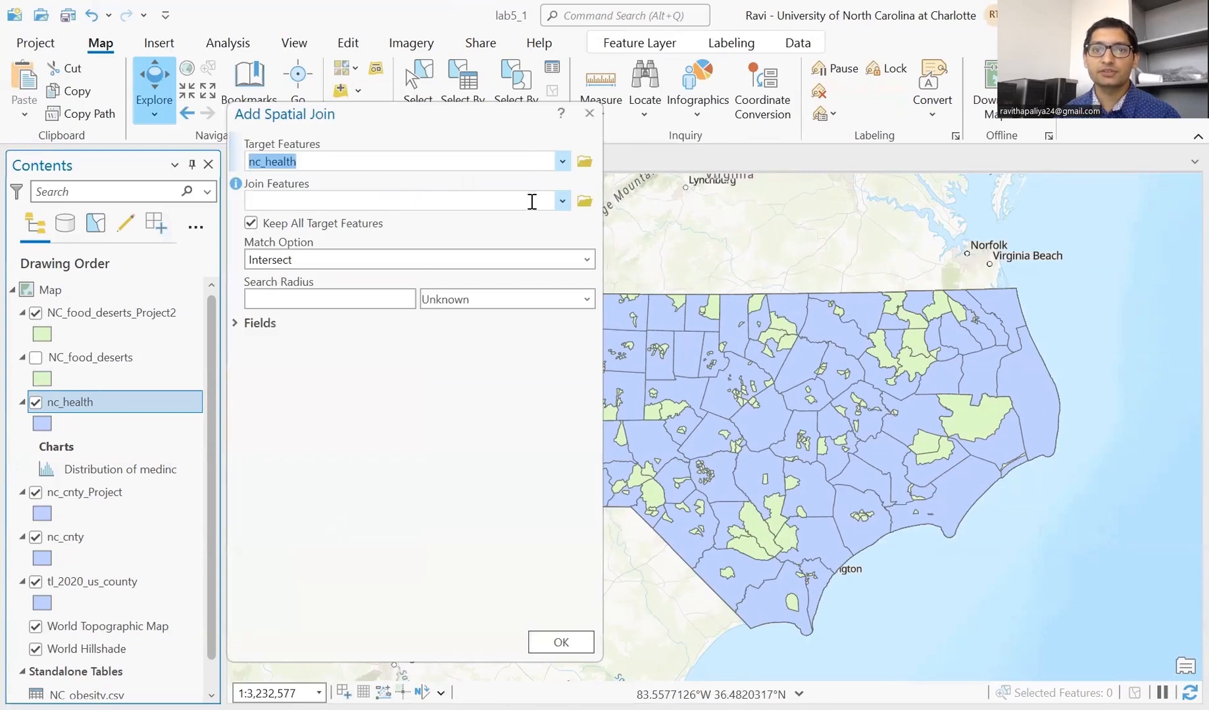
click(562, 203)
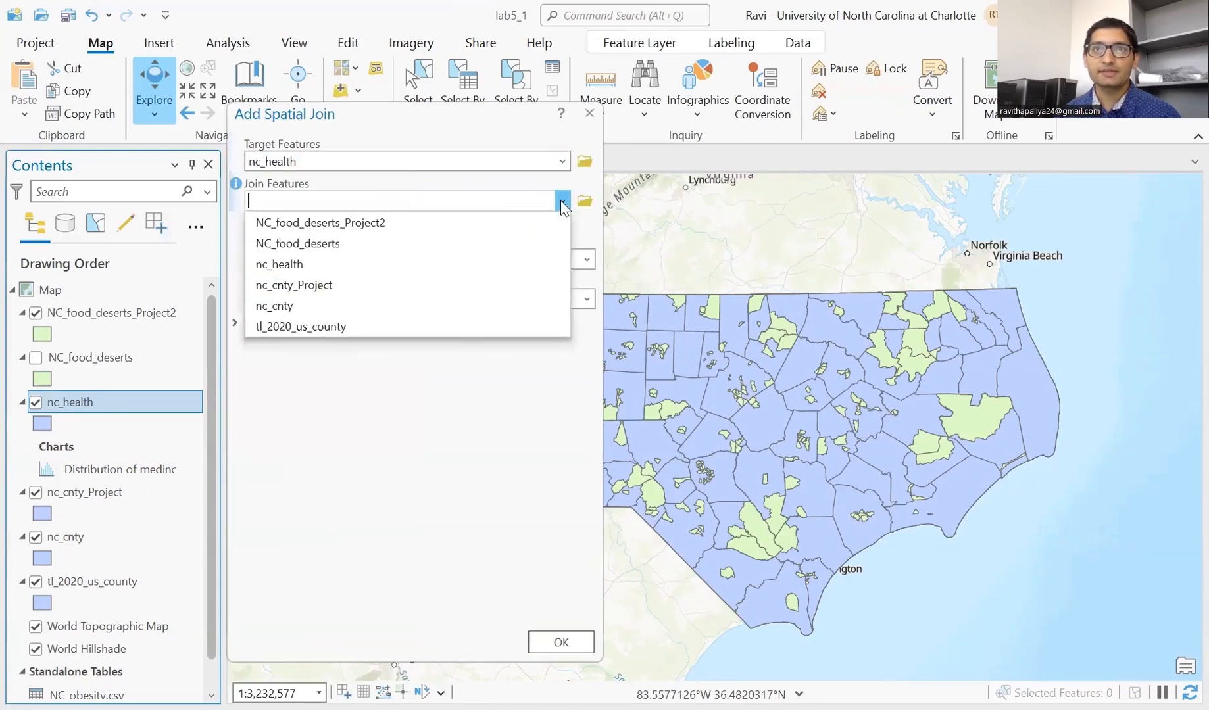
click(426, 228)
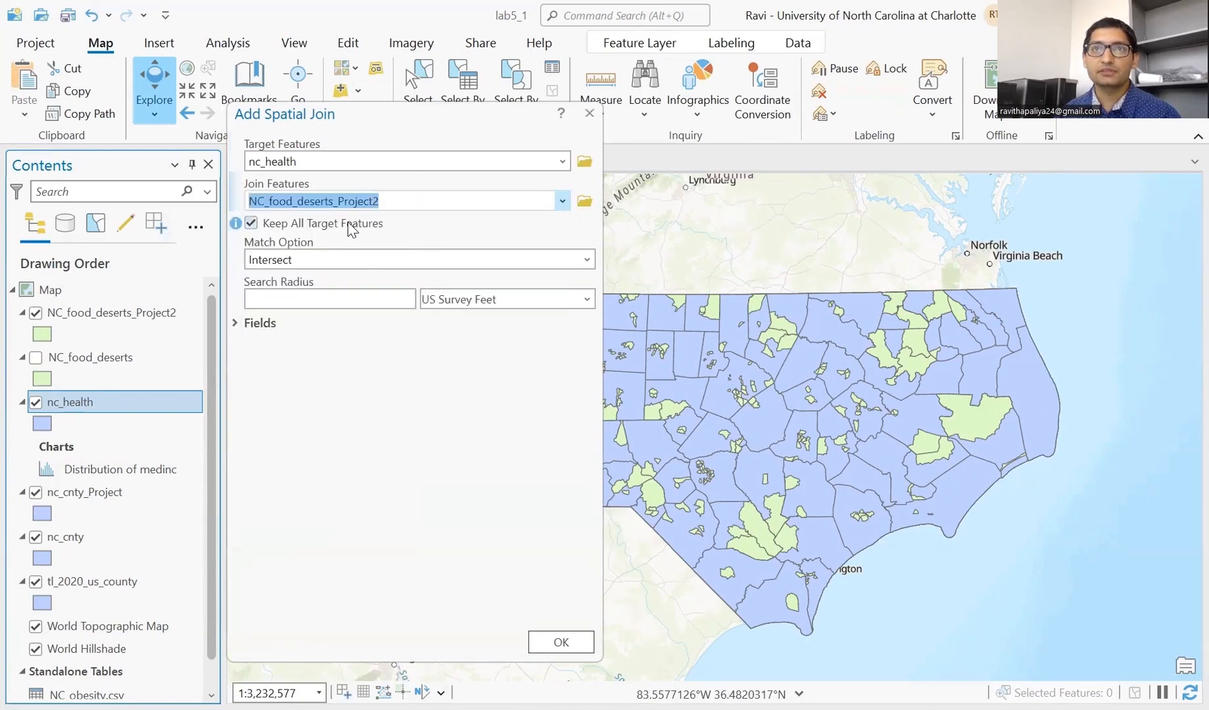
click(585, 261)
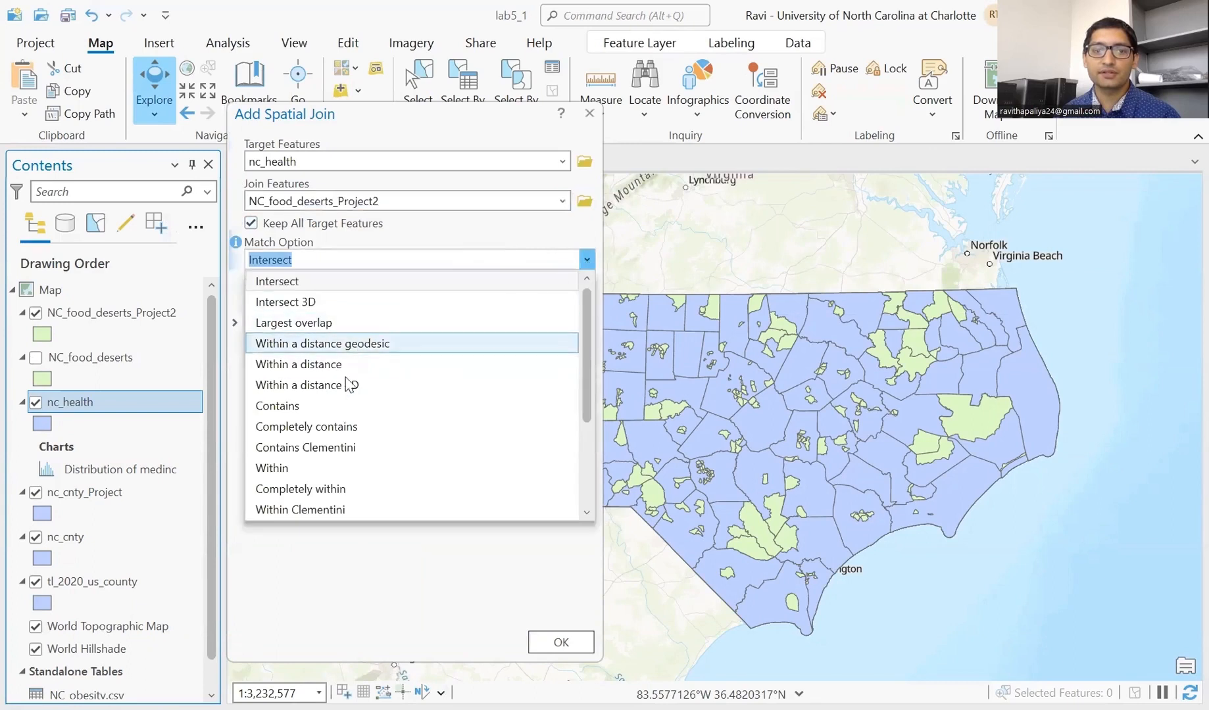
click(327, 408)
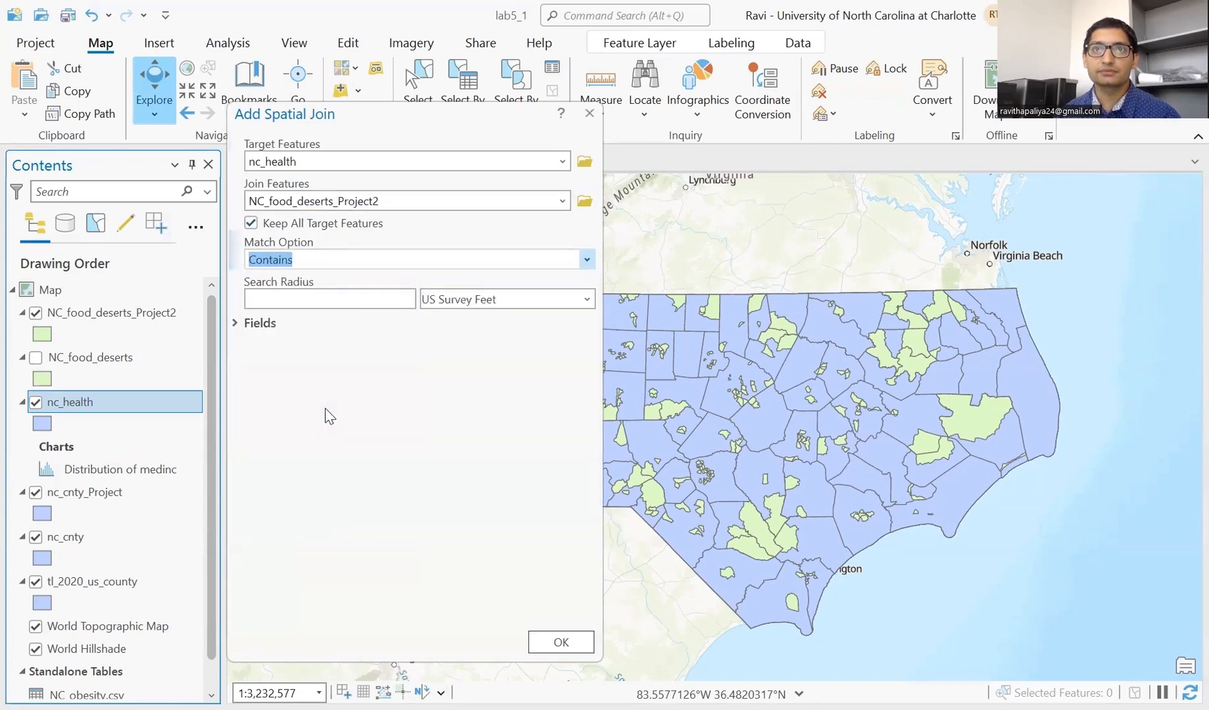
- Set the LILATracts merge rule to Sum and run the spatial join
click(236, 325)
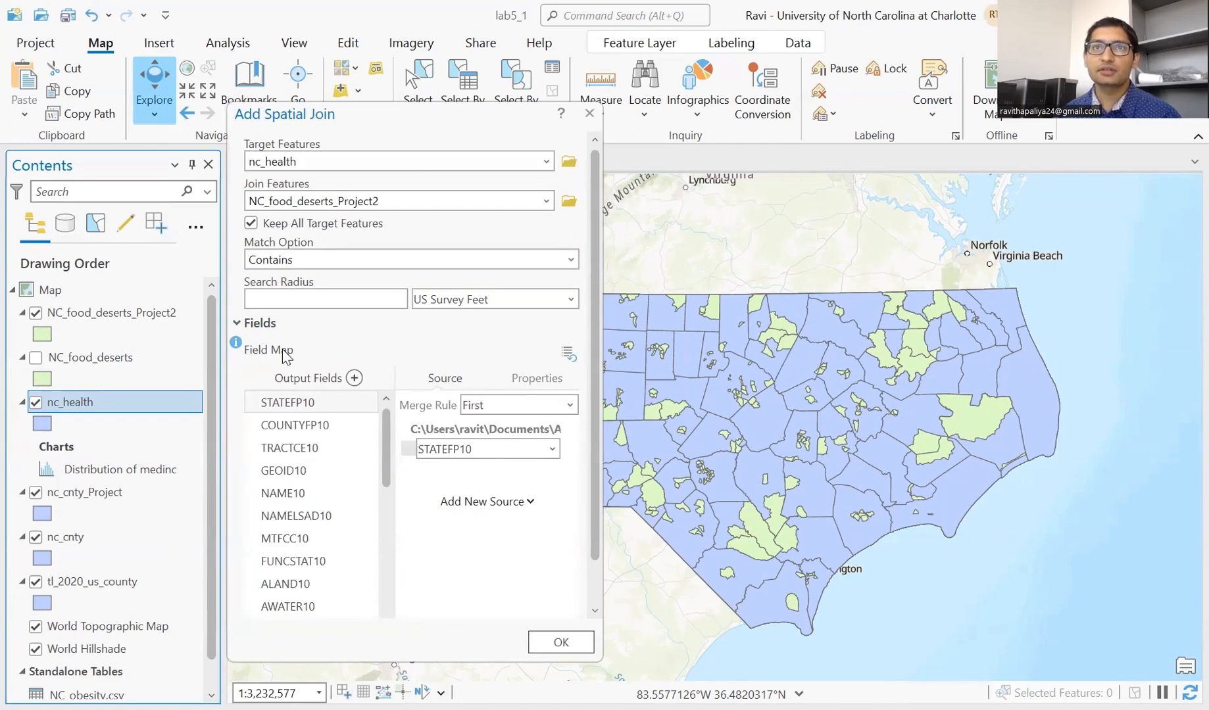
scroll(312, 514, down, 5)
scroll(312, 514, down, 2)
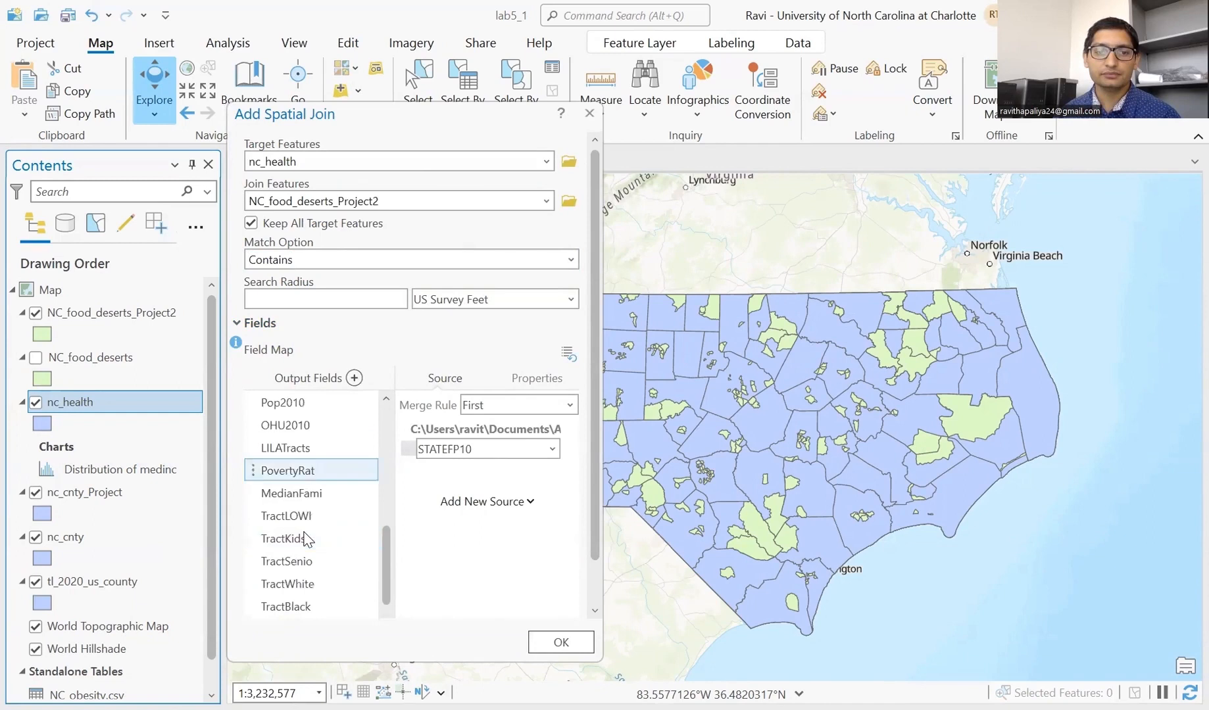
click(305, 453)
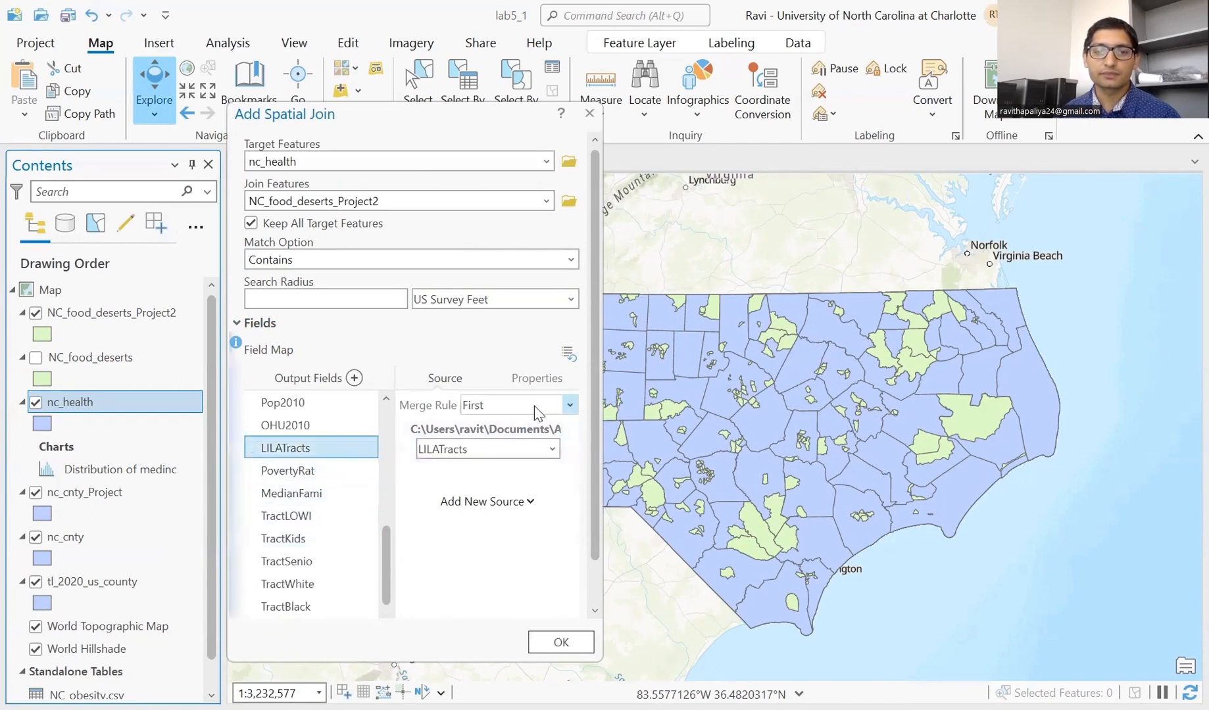
click(570, 406)
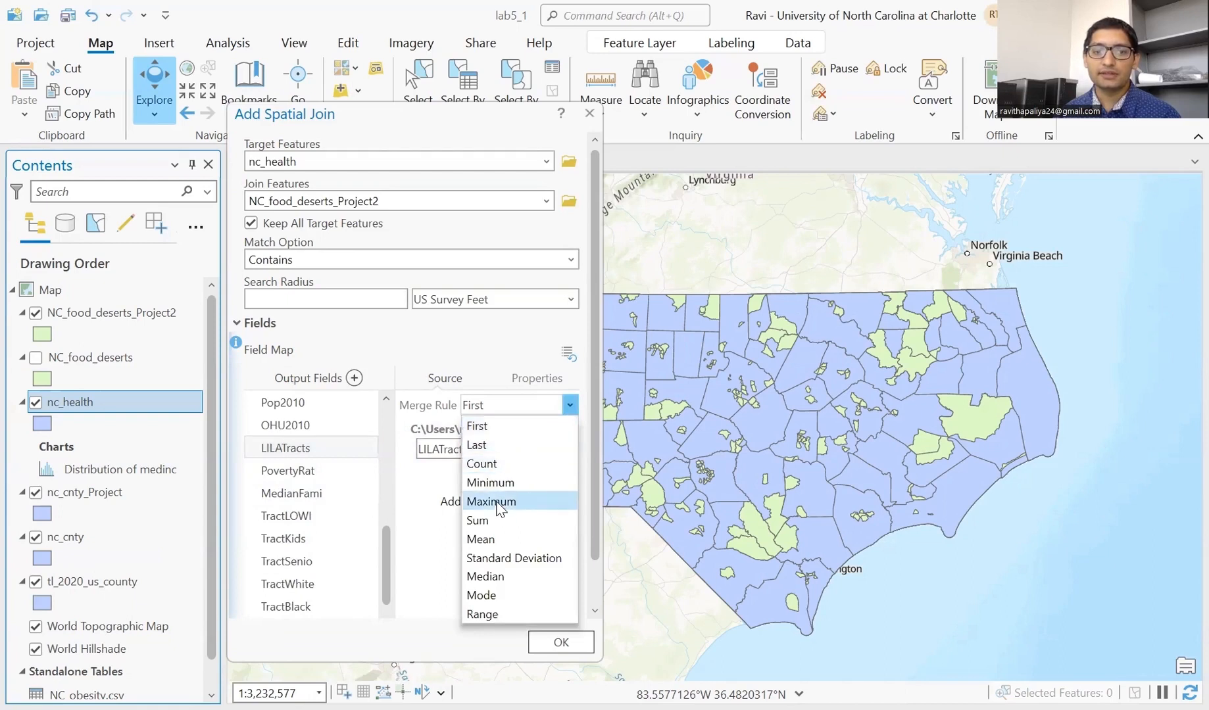
click(494, 523)
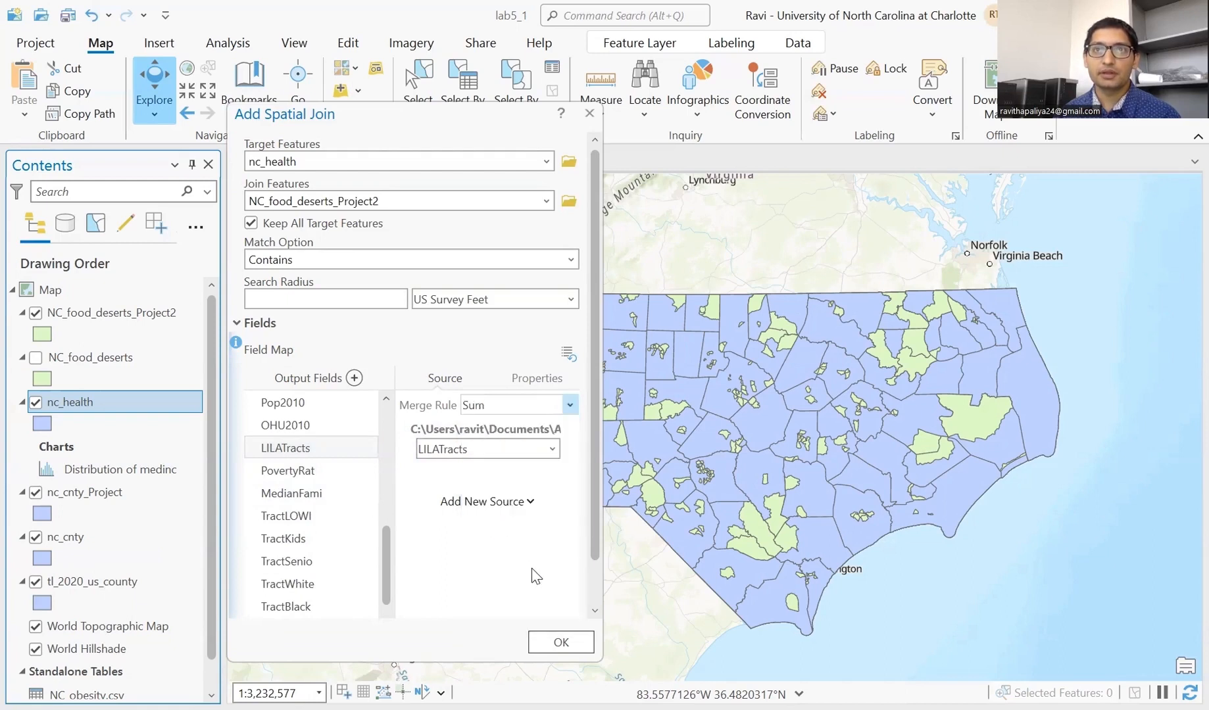
click(551, 643)
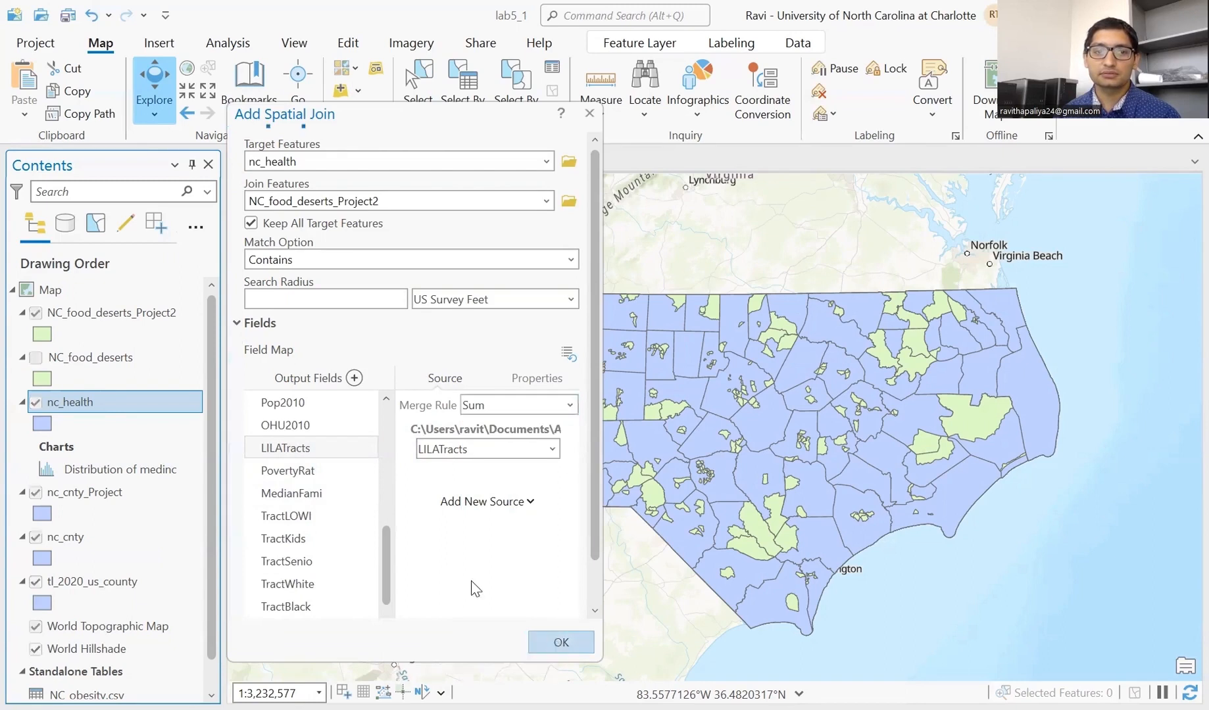
right_click(125, 404)
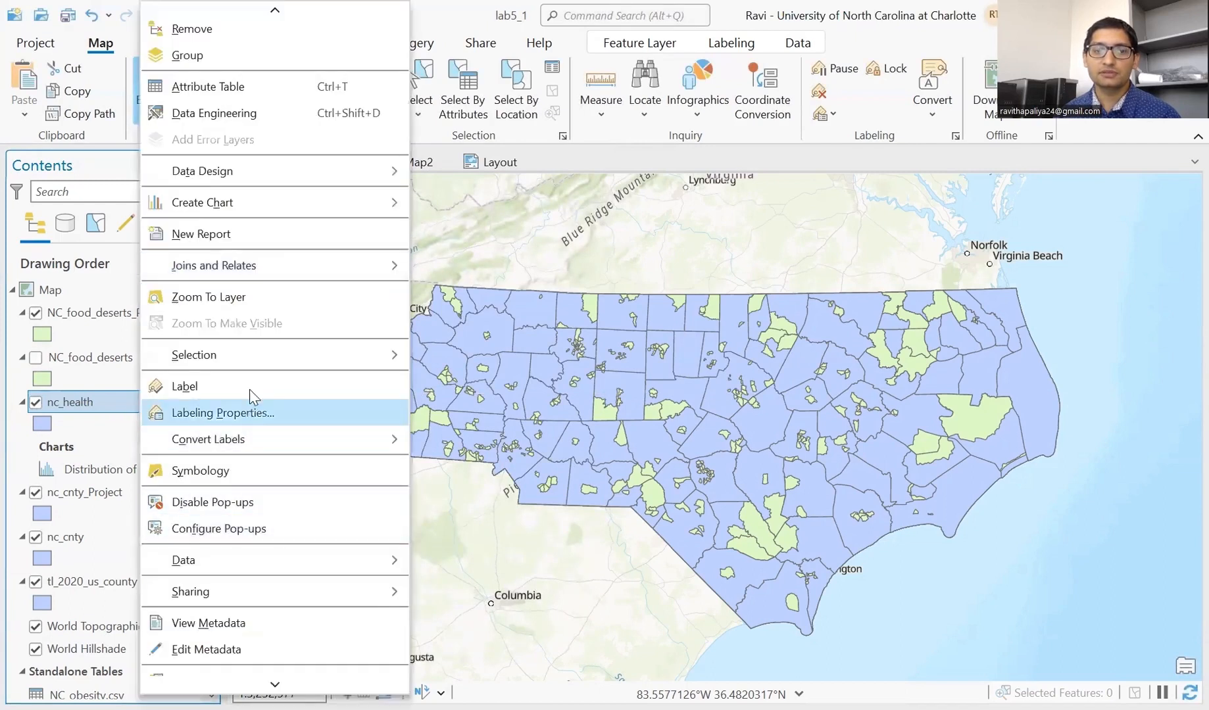
mouse_move(270, 272)
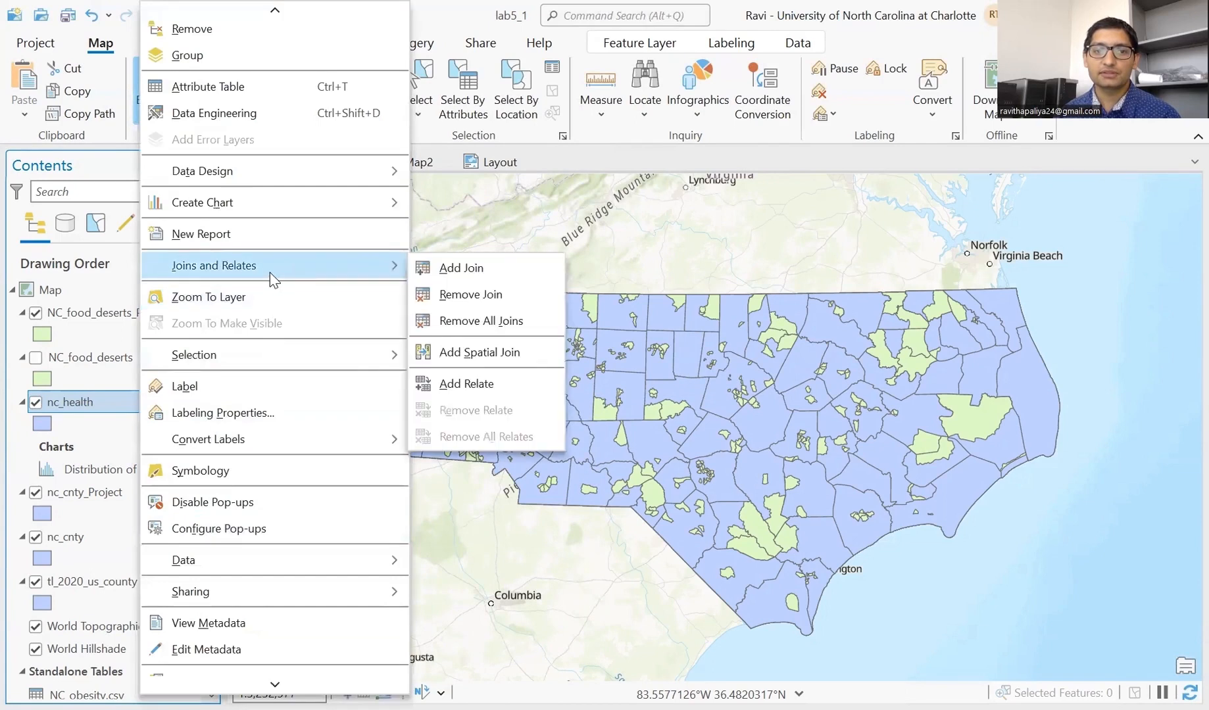
click(456, 355)
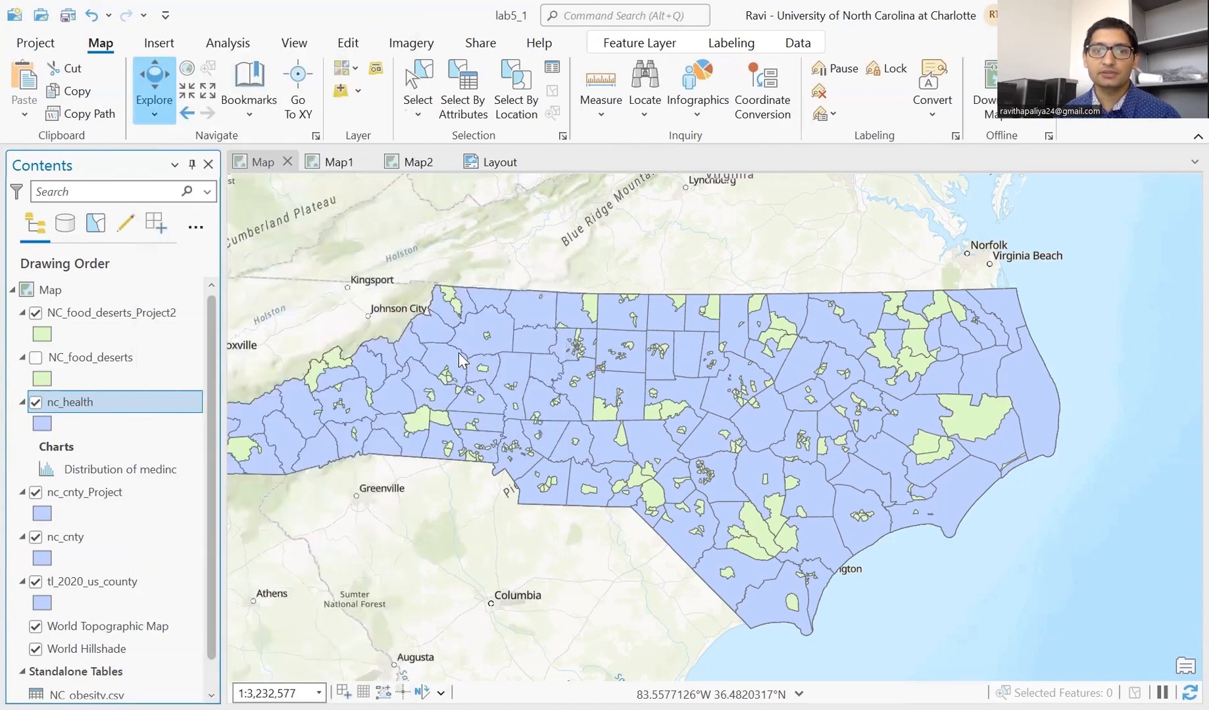
click(258, 323)
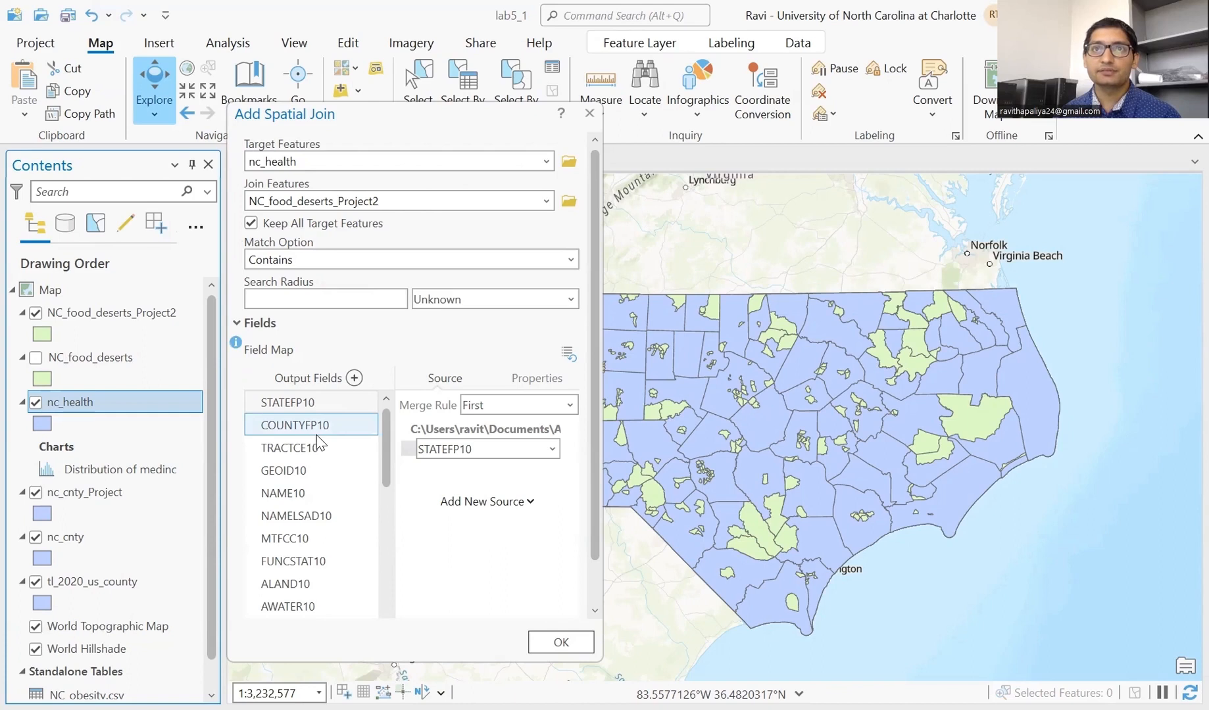
scroll(317, 445, down, 5)
click(321, 453)
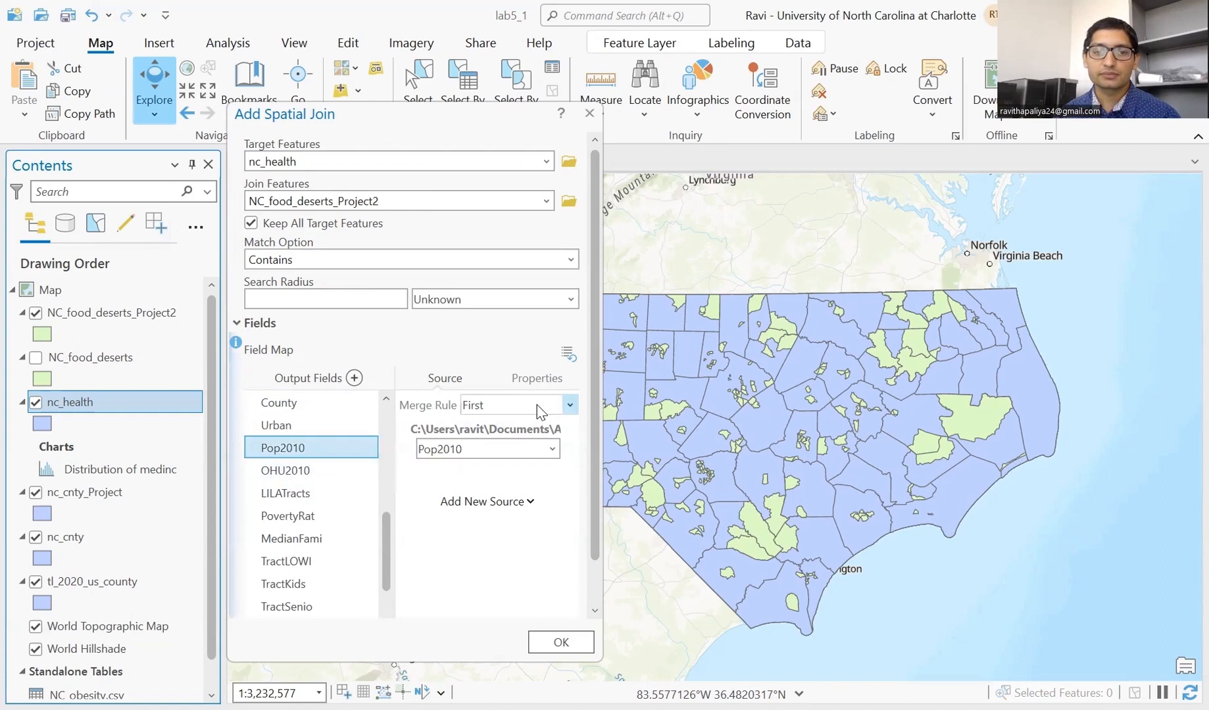
click(569, 405)
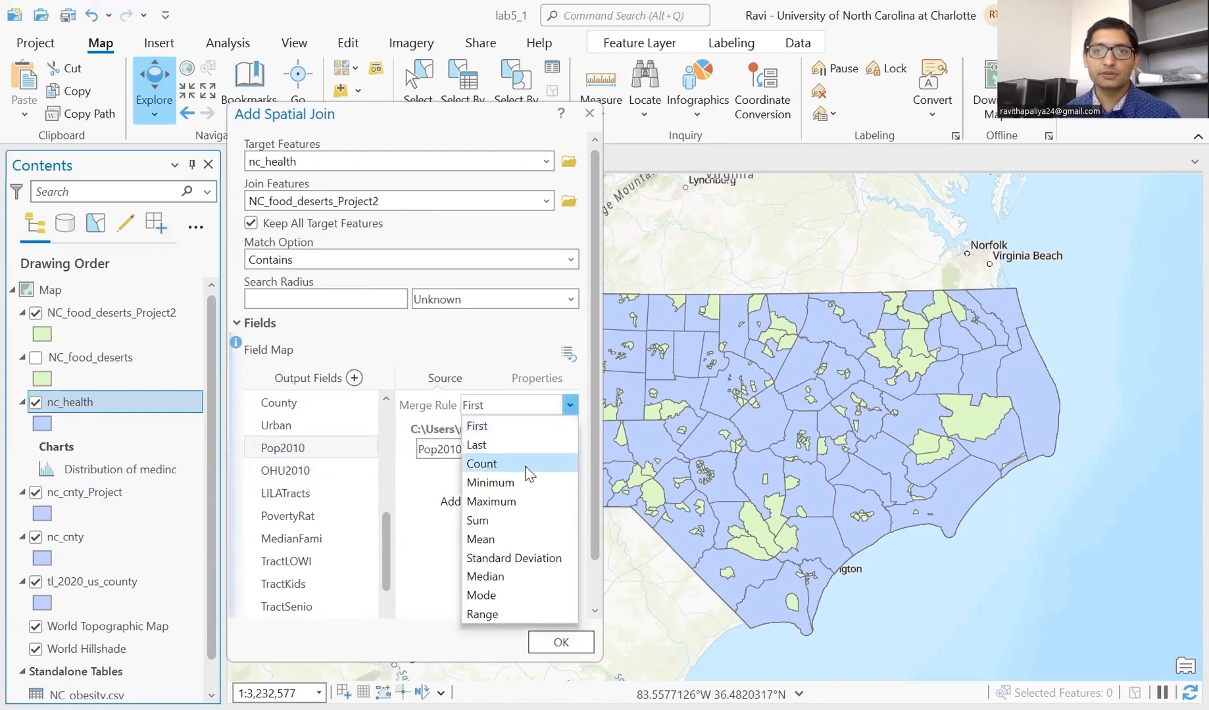
click(500, 520)
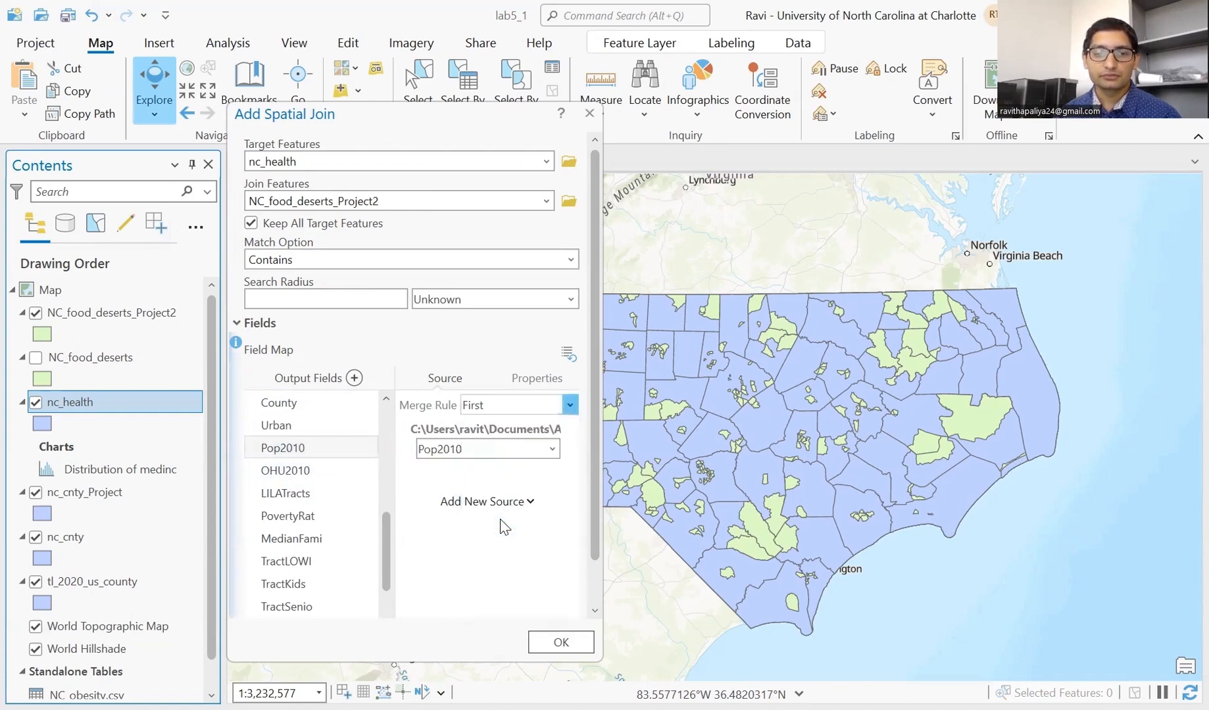
click(557, 644)
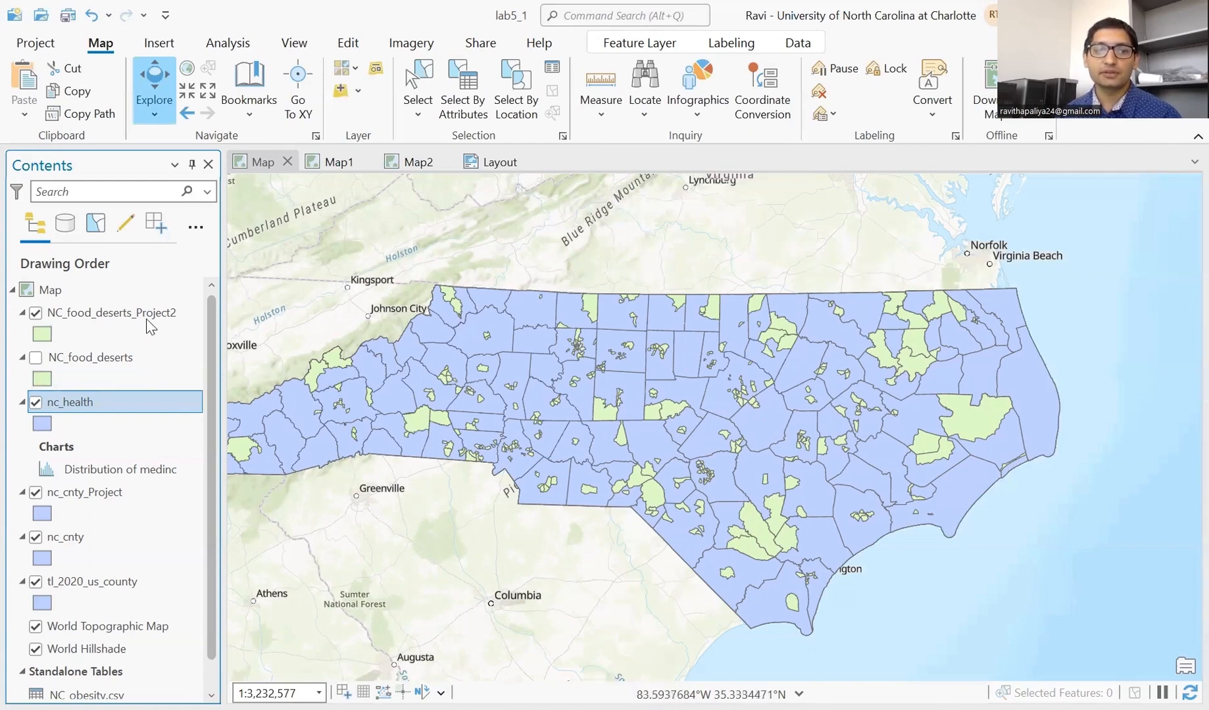
- Open nc_health's attribute table and choose Summarize on the Pop2010 column
right_click(125, 401)
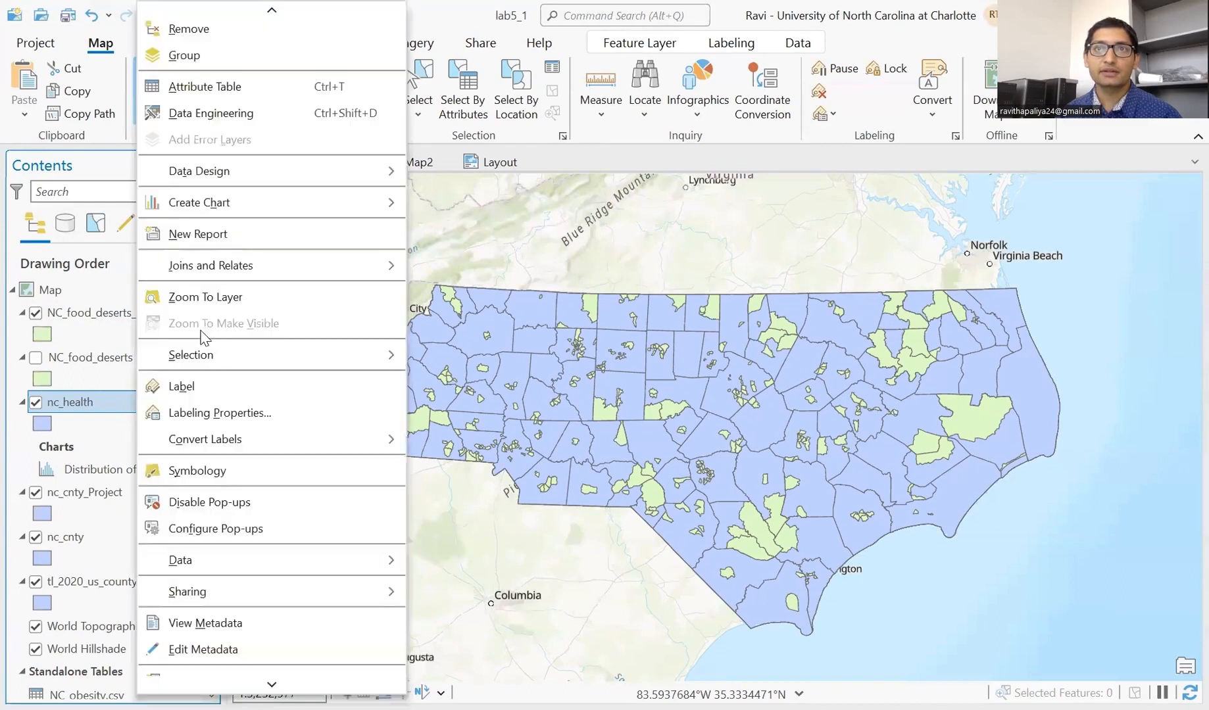
click(223, 89)
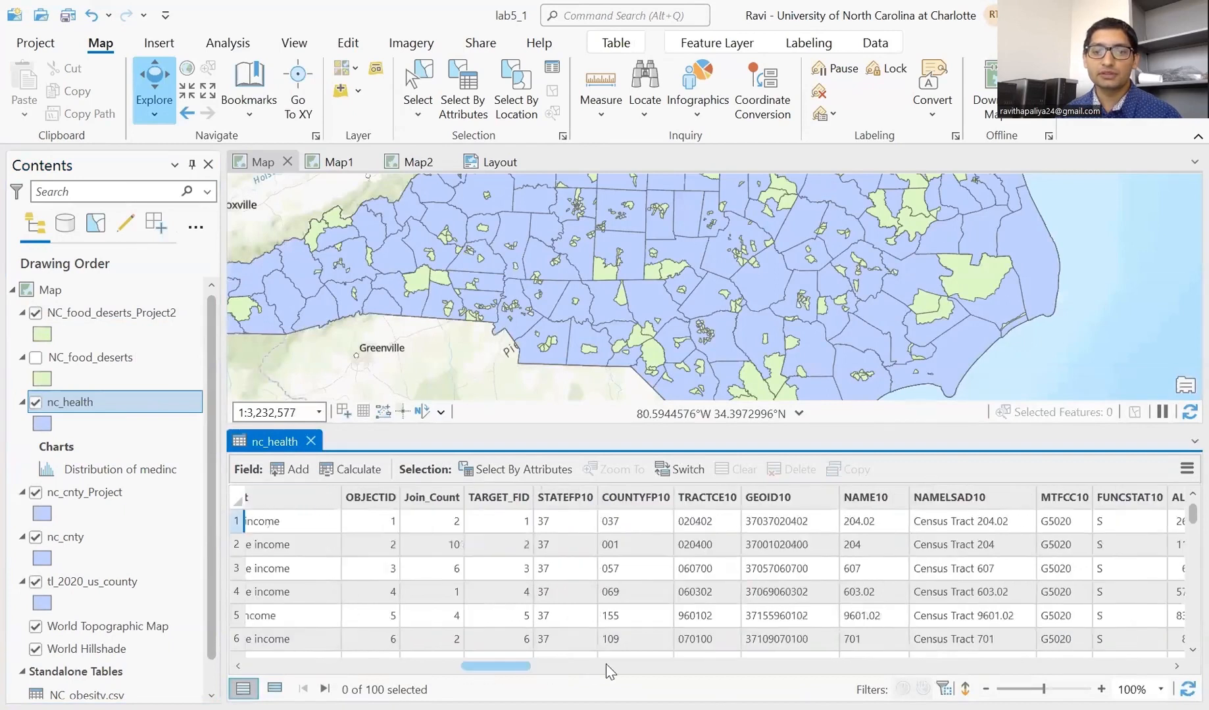
drag(606, 665, 741, 654)
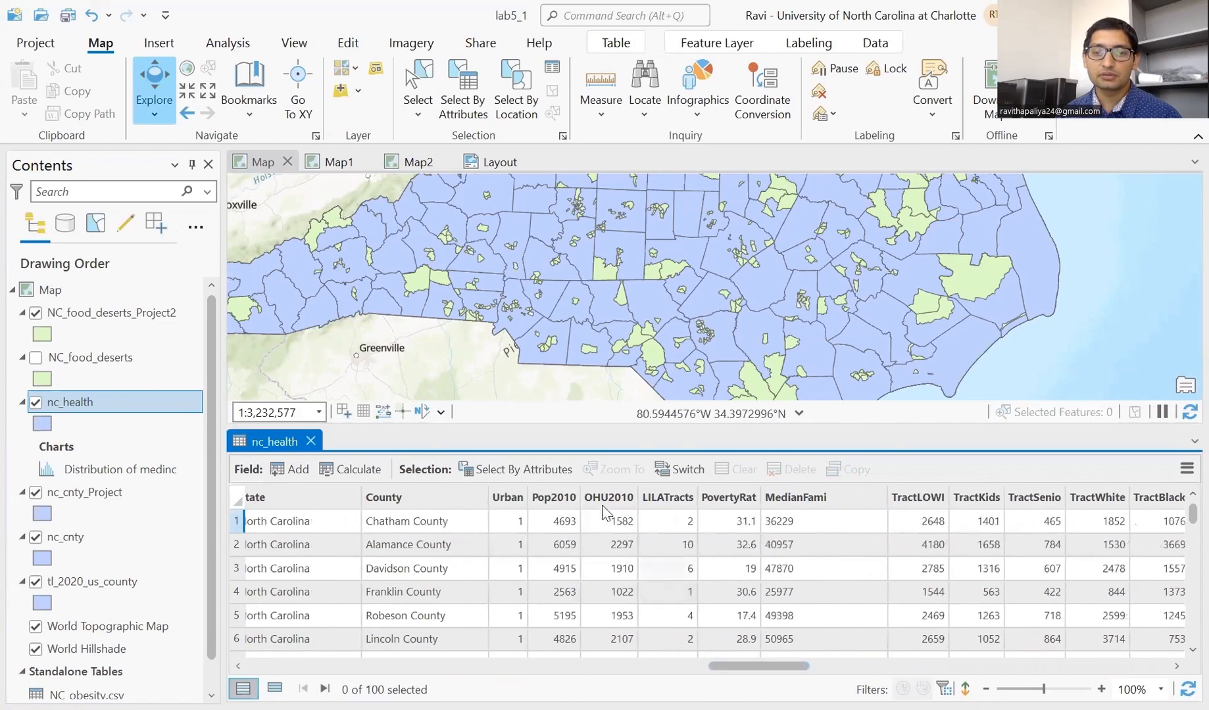
right_click(558, 502)
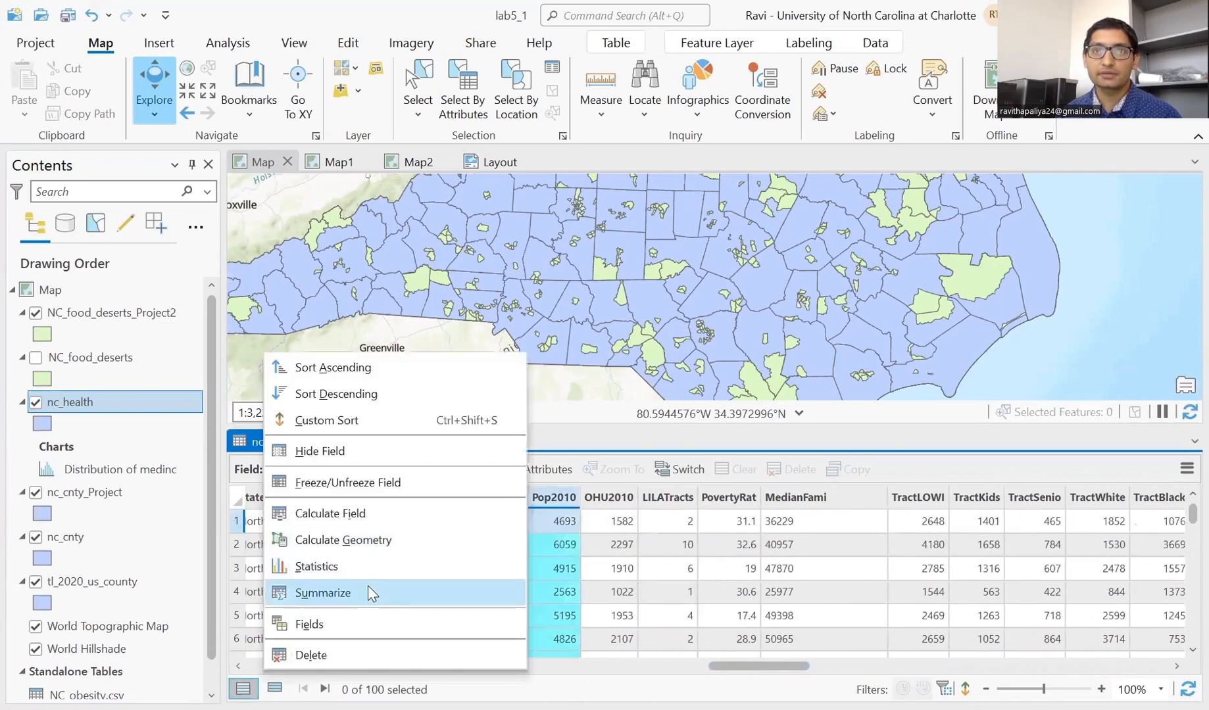
click(366, 587)
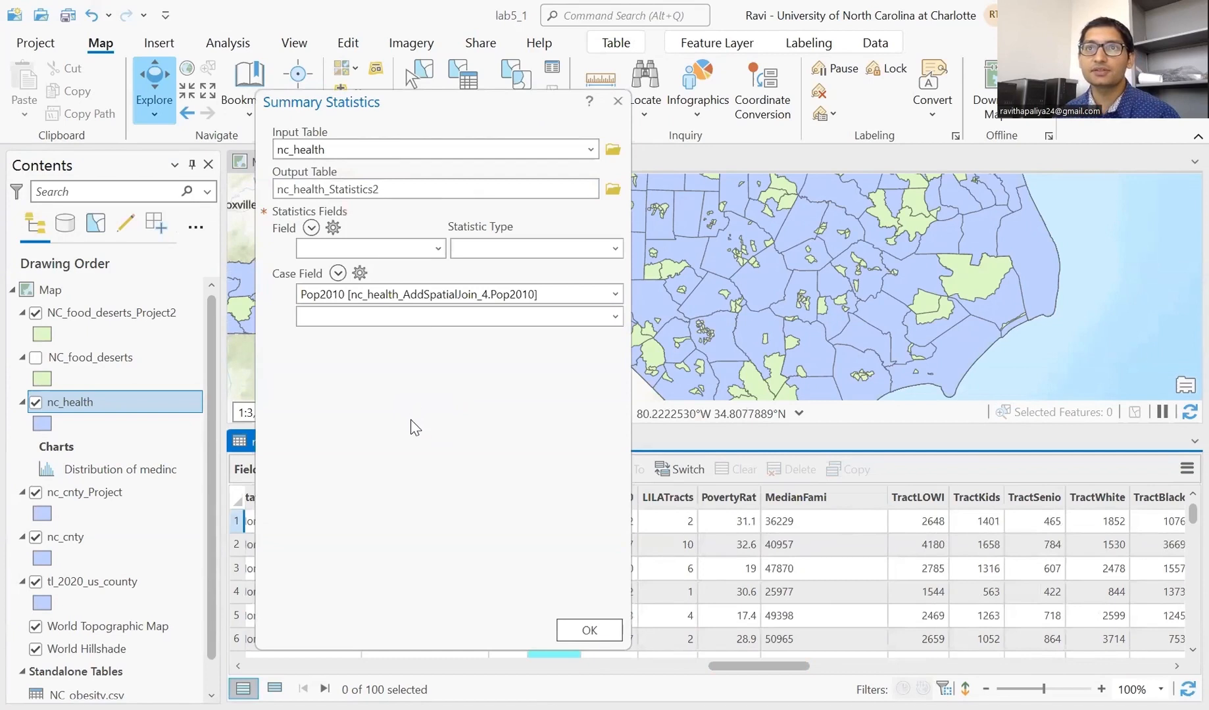
- Add LILATracts and Pop2010 as summed statistics fields
click(442, 252)
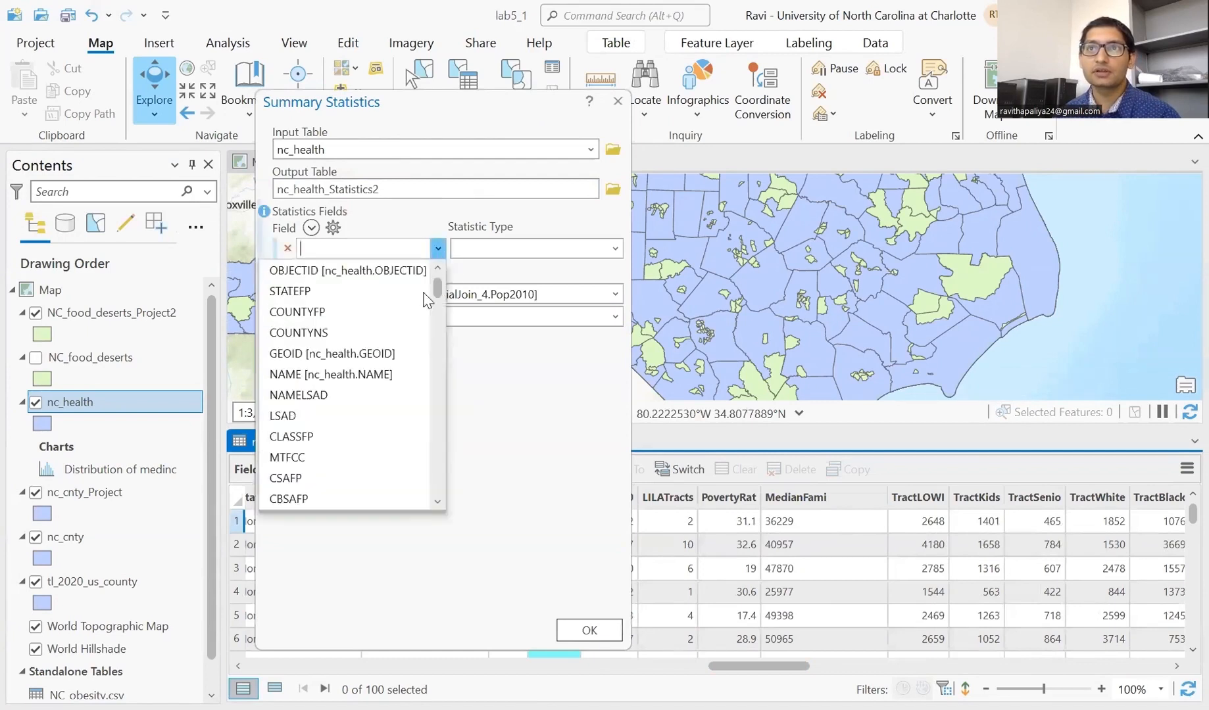
scroll(412, 359, down, 2)
scroll(413, 360, down, 5)
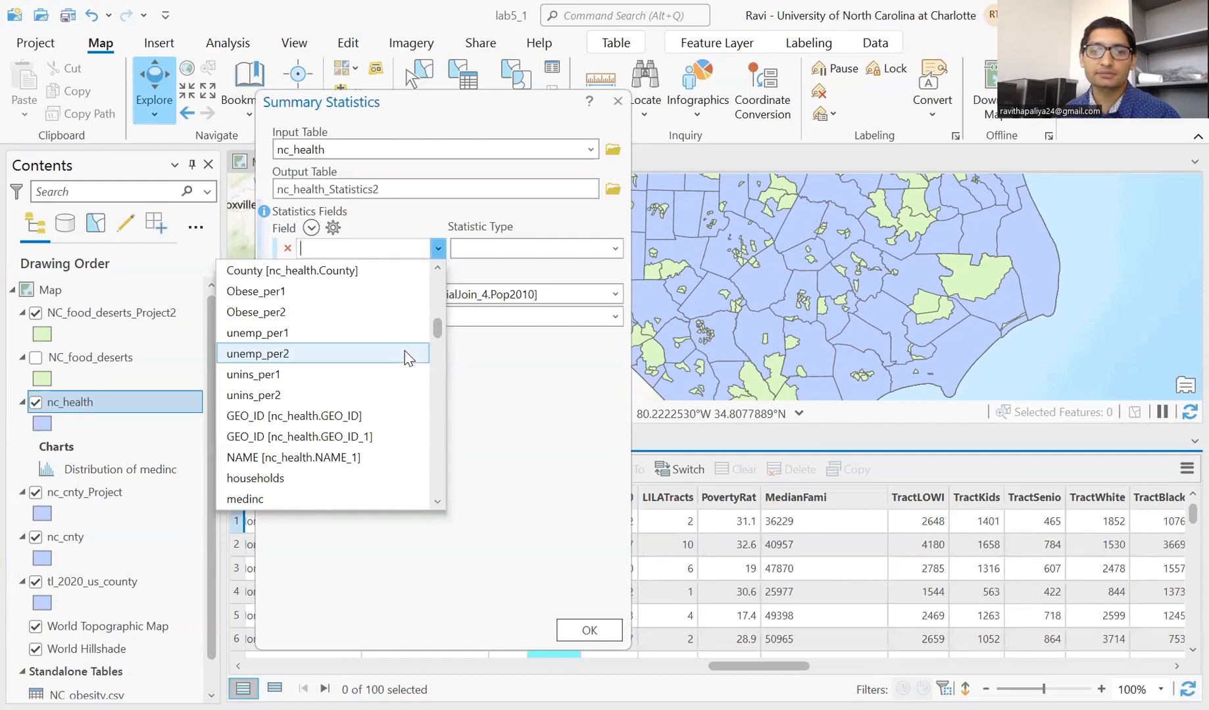
scroll(408, 359, down, 12)
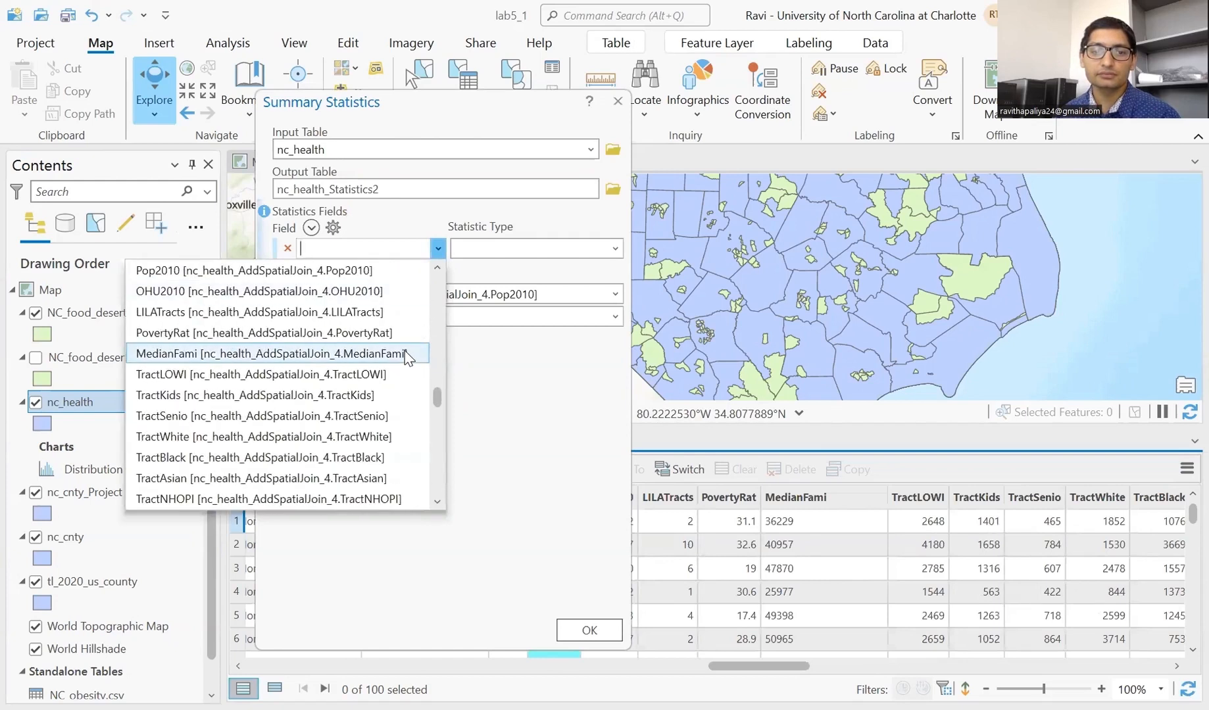
click(377, 313)
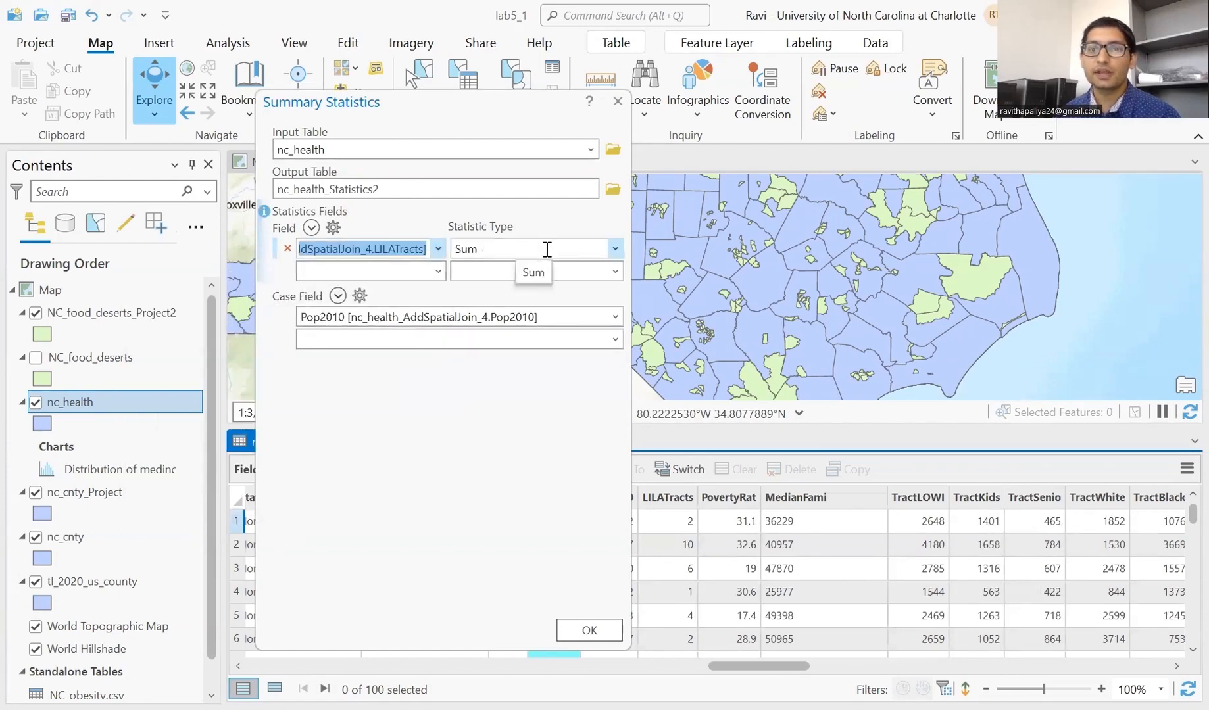
click(439, 272)
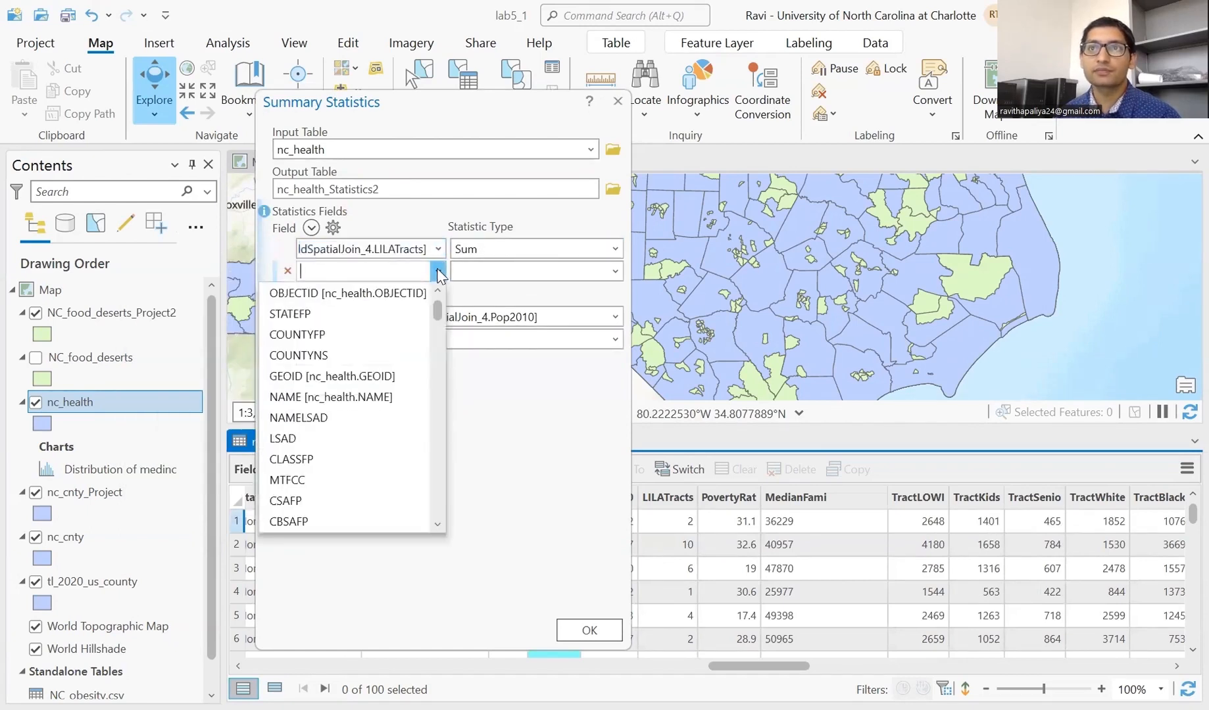
scroll(402, 342, down, 4)
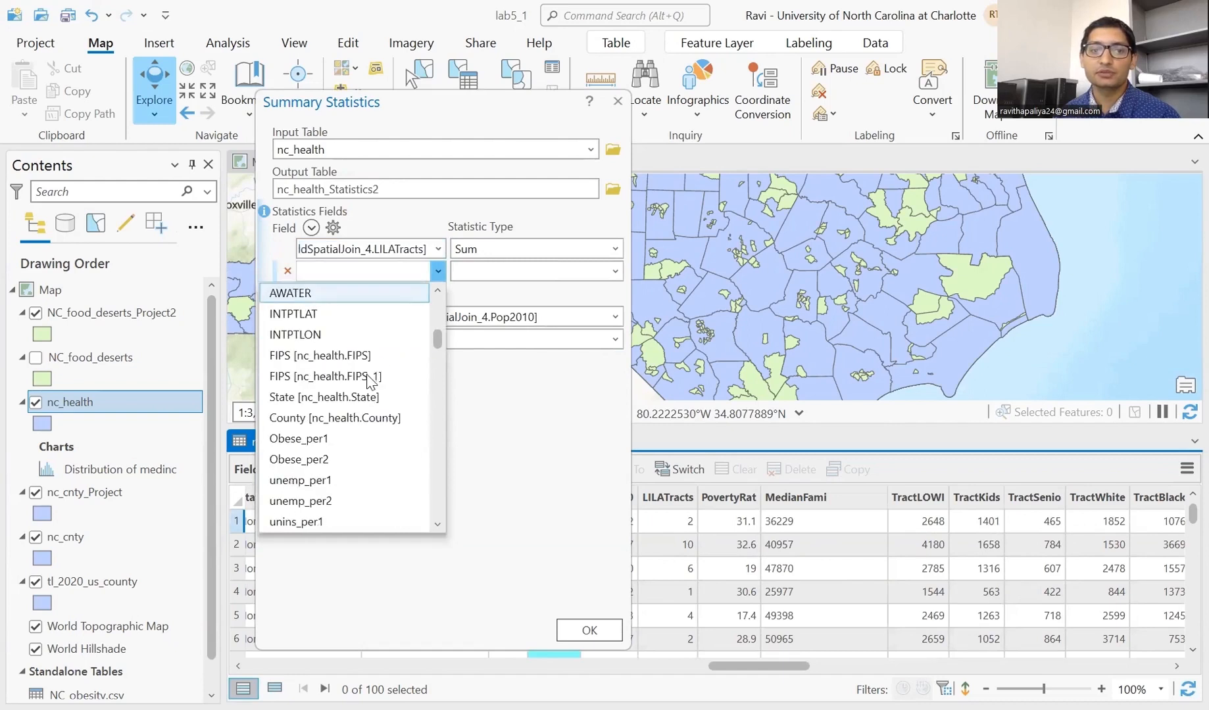
scroll(371, 381, down, 12)
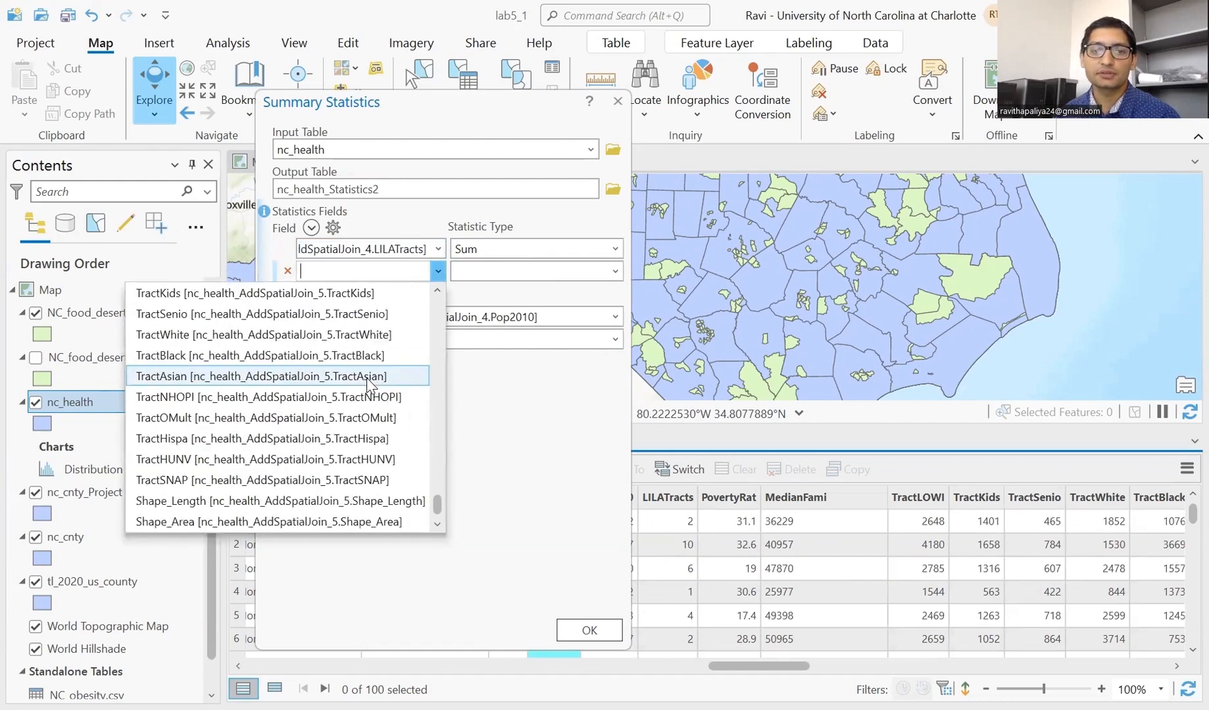
scroll(385, 456, up, 3)
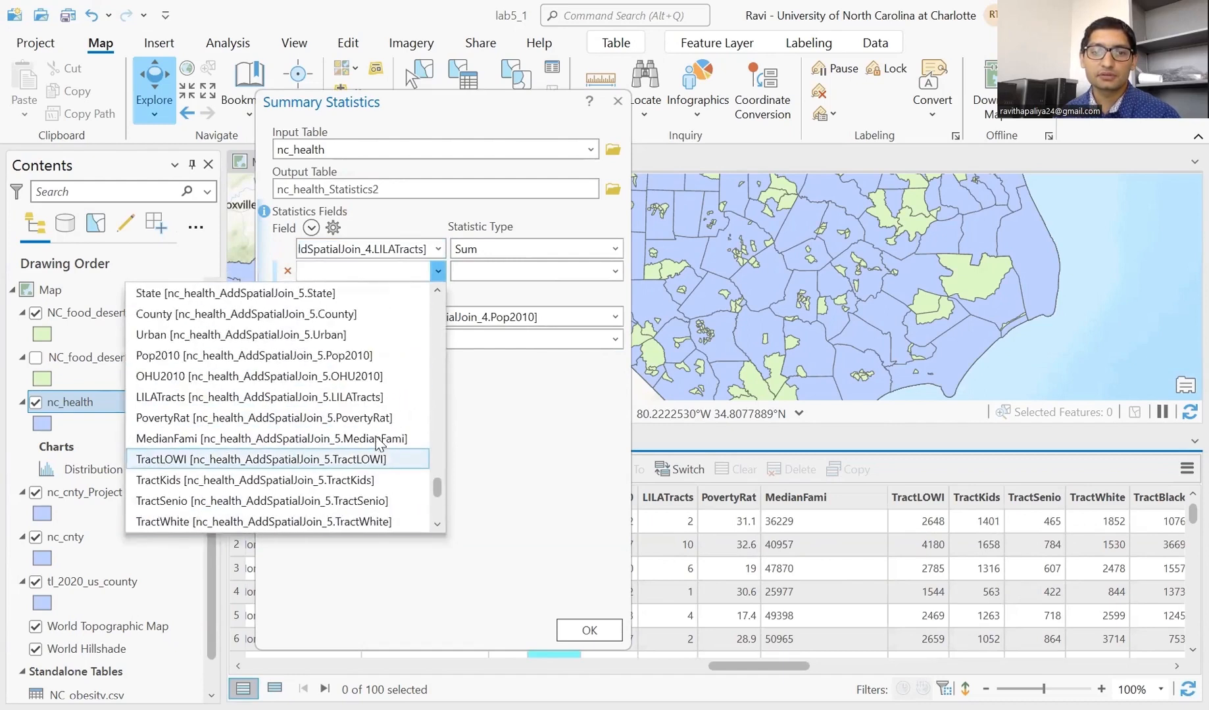
click(385, 355)
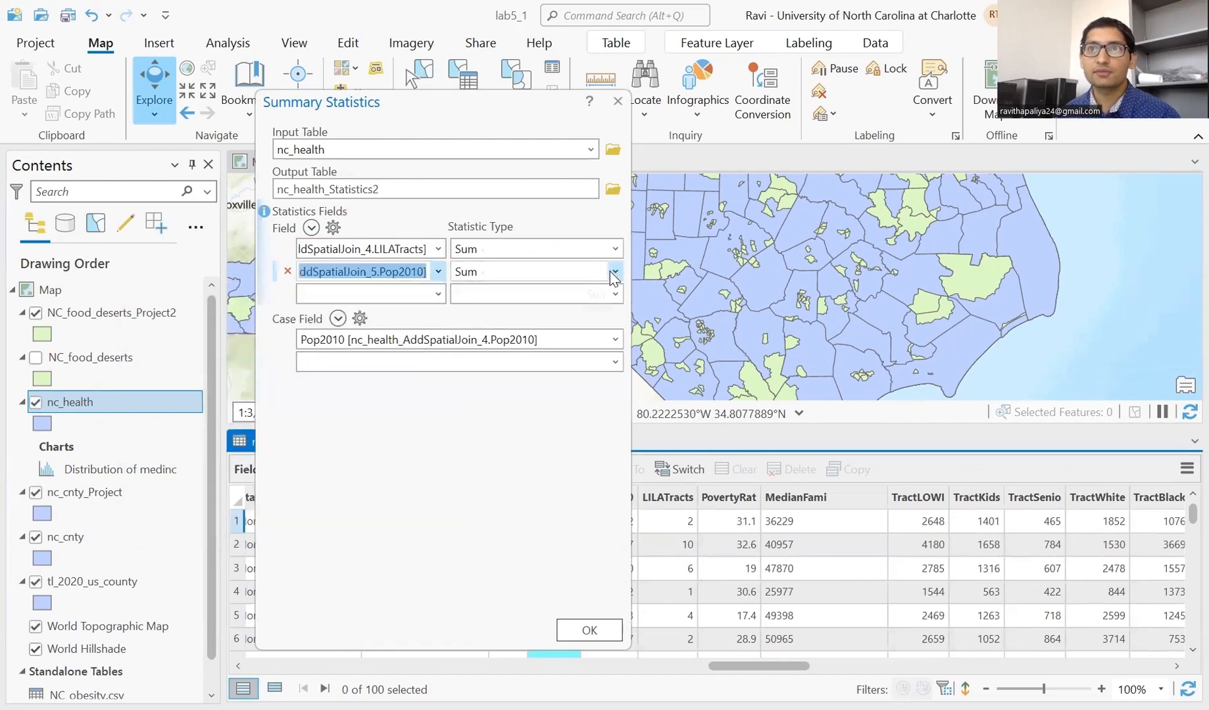
- Add Obese_per2 as a third field and set its statistic type to Mean
click(437, 293)
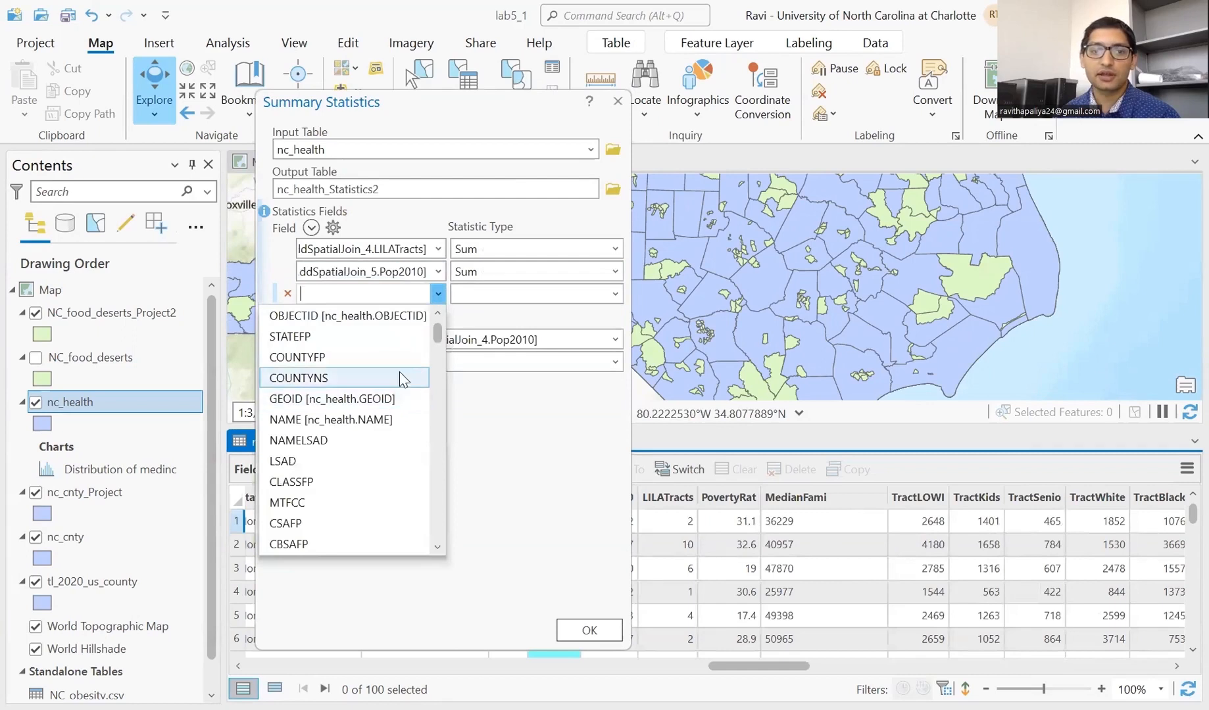
scroll(399, 371, down, 2)
scroll(399, 378, down, 3)
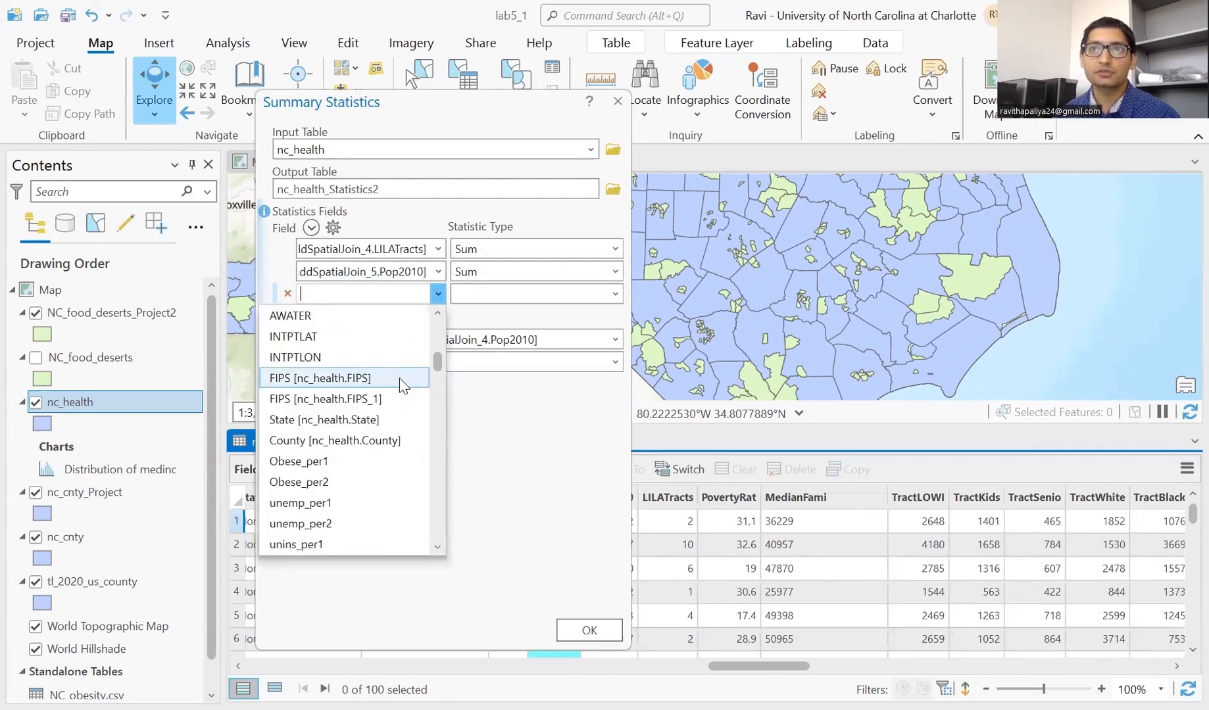
scroll(371, 386, down, 3)
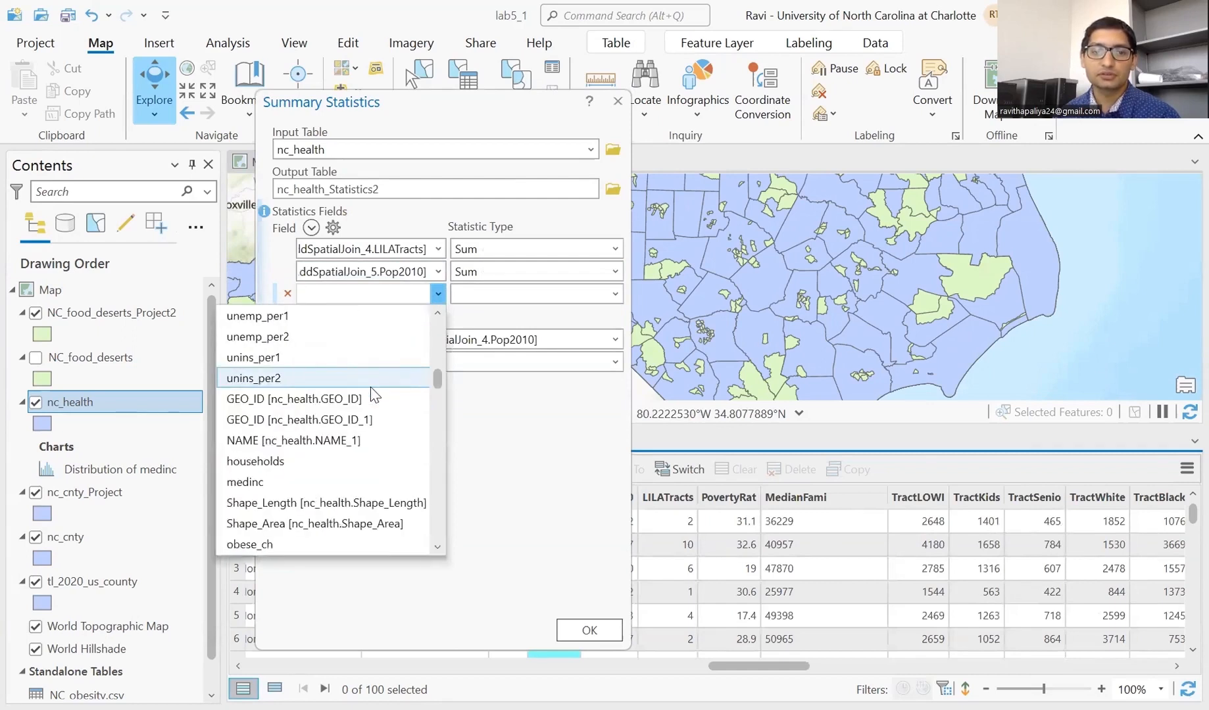
scroll(370, 388, down, 10)
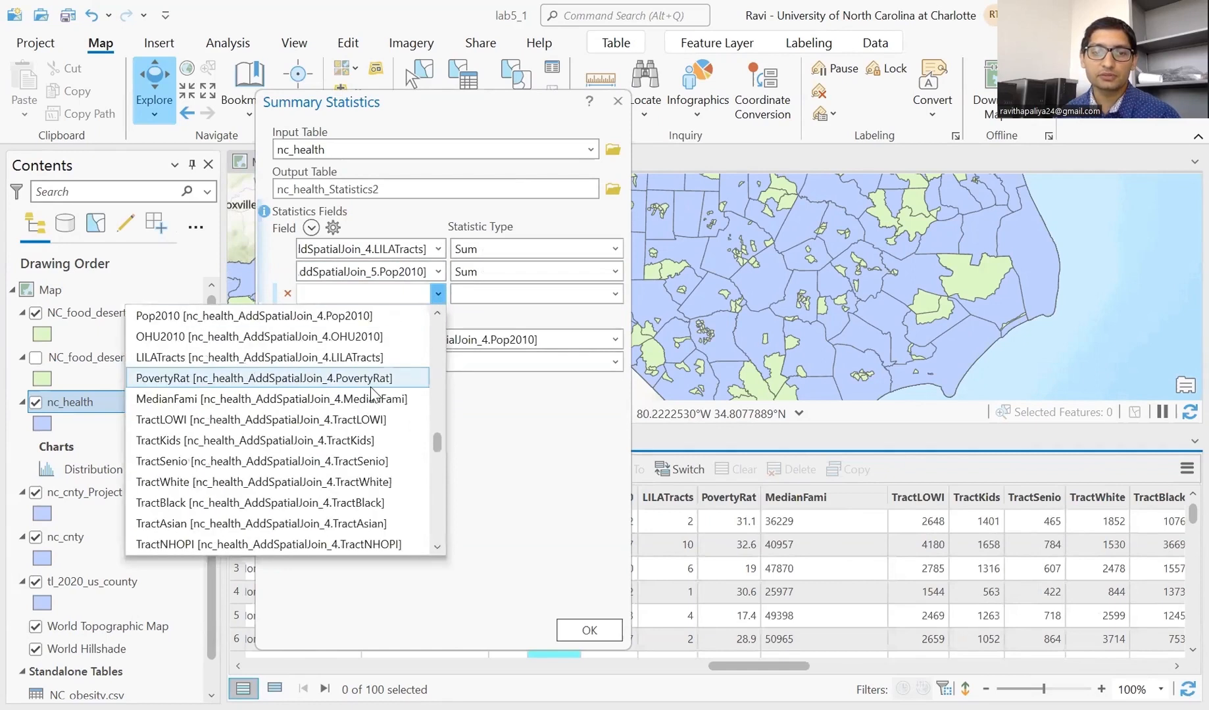
scroll(373, 400, up, 10)
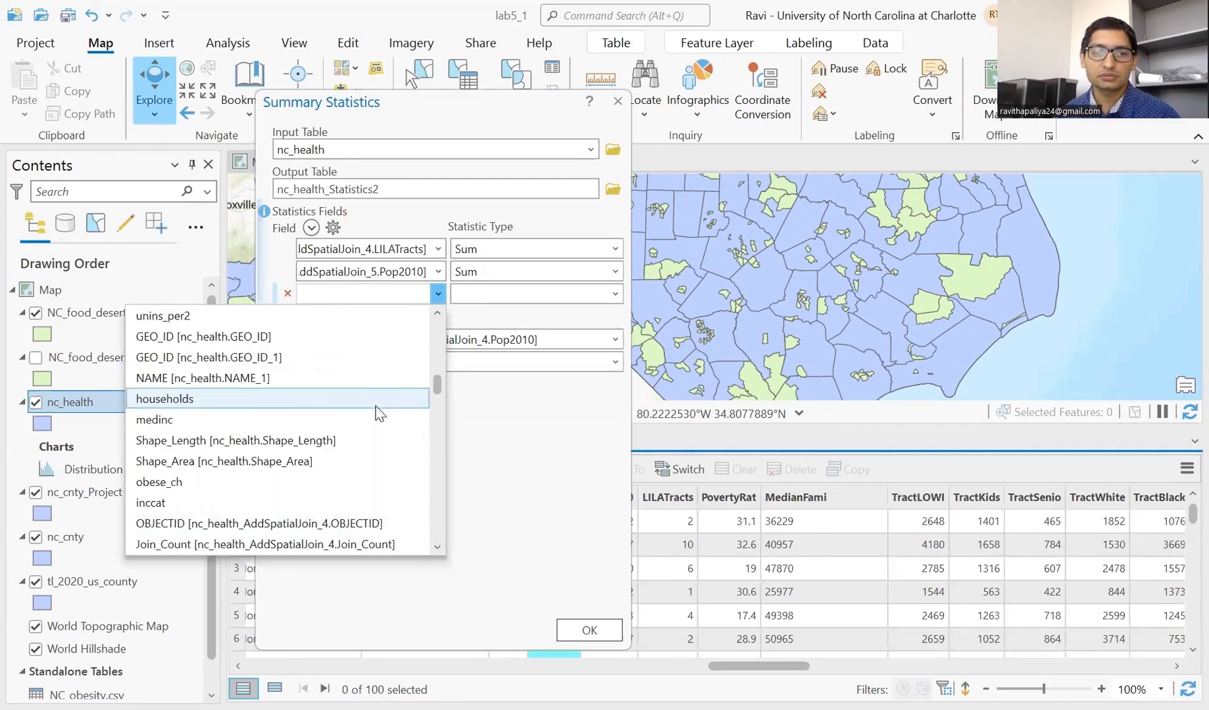
scroll(251, 497, up, 2)
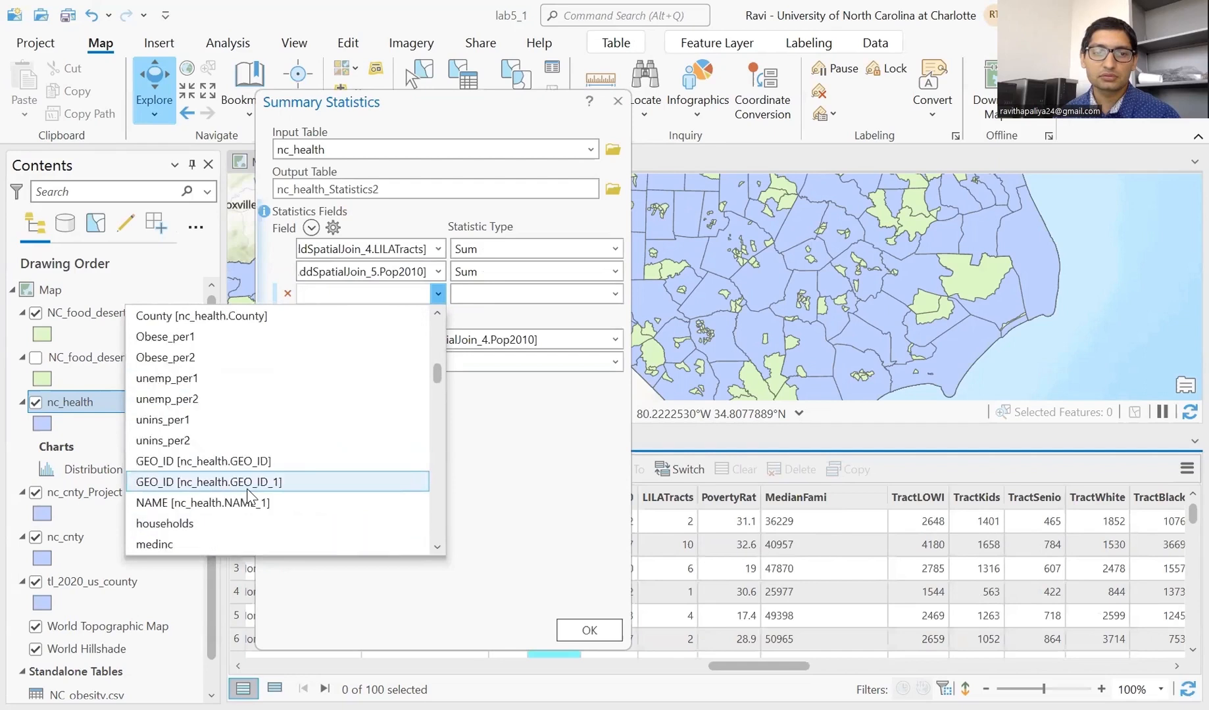
click(269, 351)
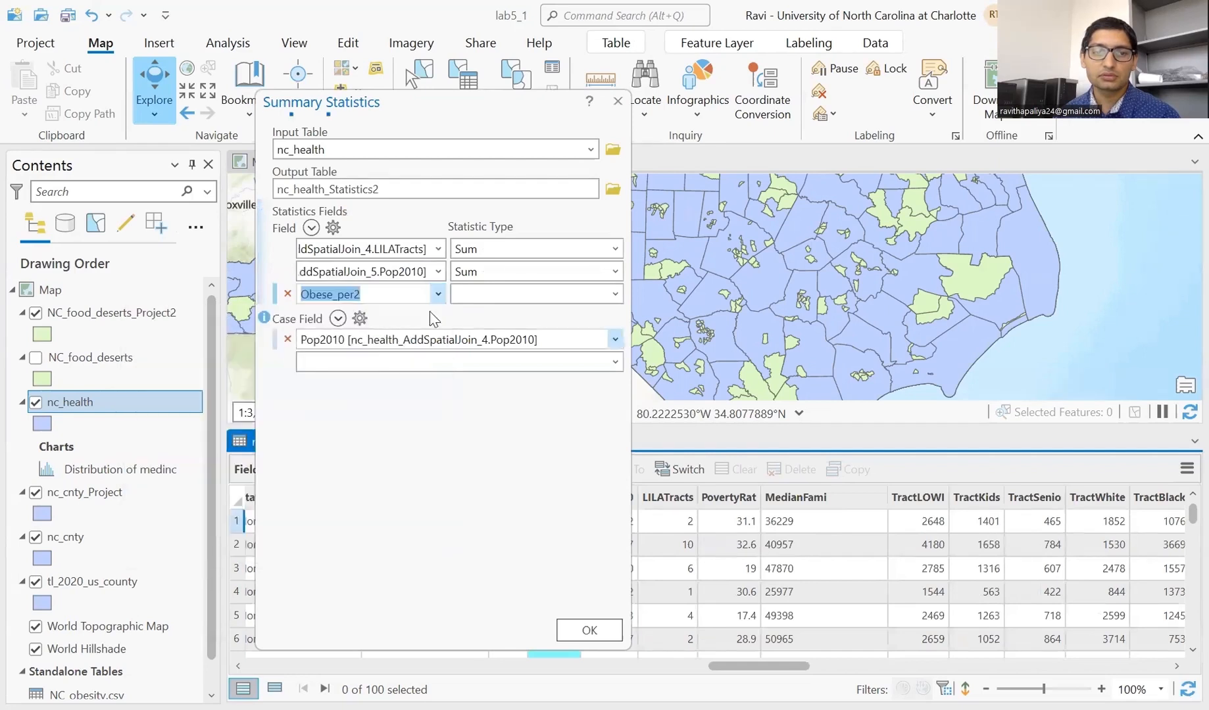
click(615, 296)
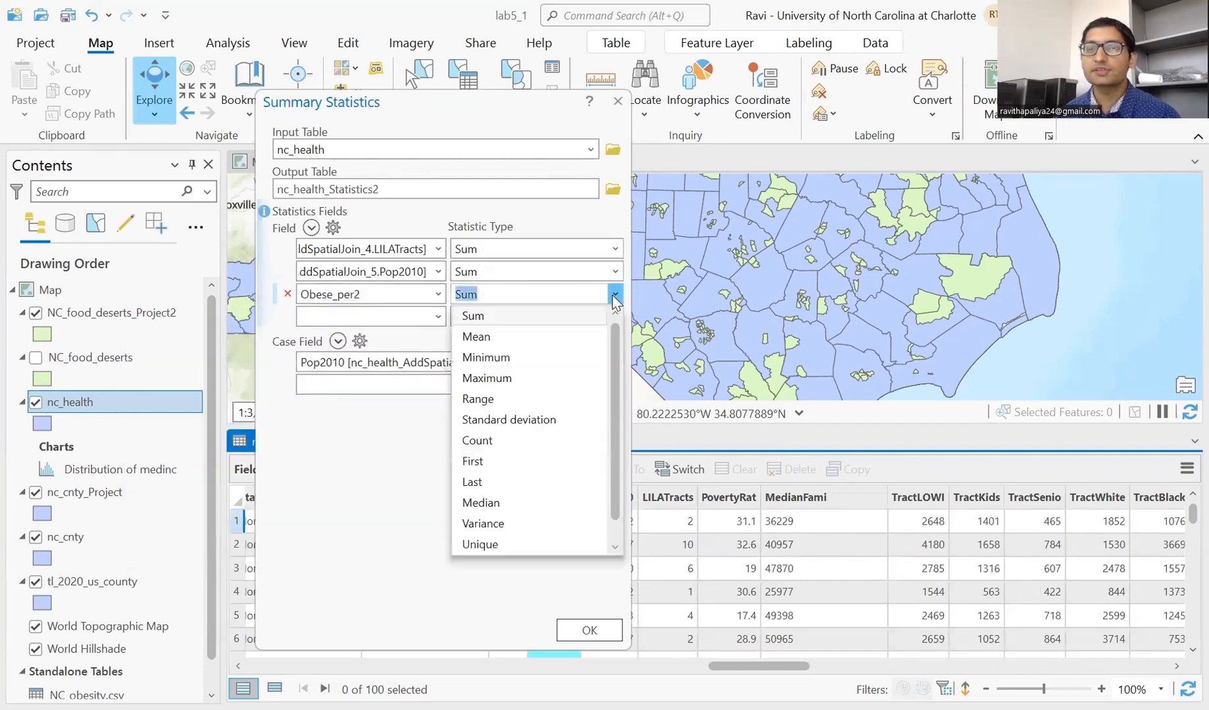
click(520, 344)
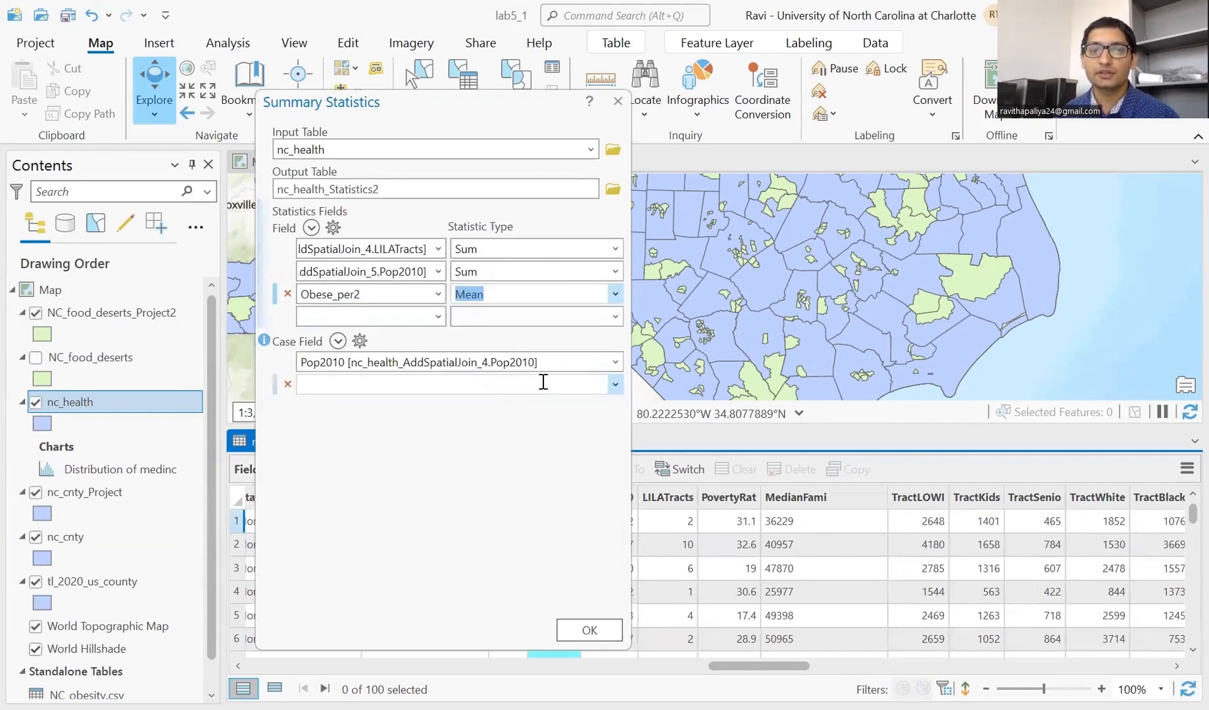
- Change the case field from Pop2010 to inccat
click(614, 362)
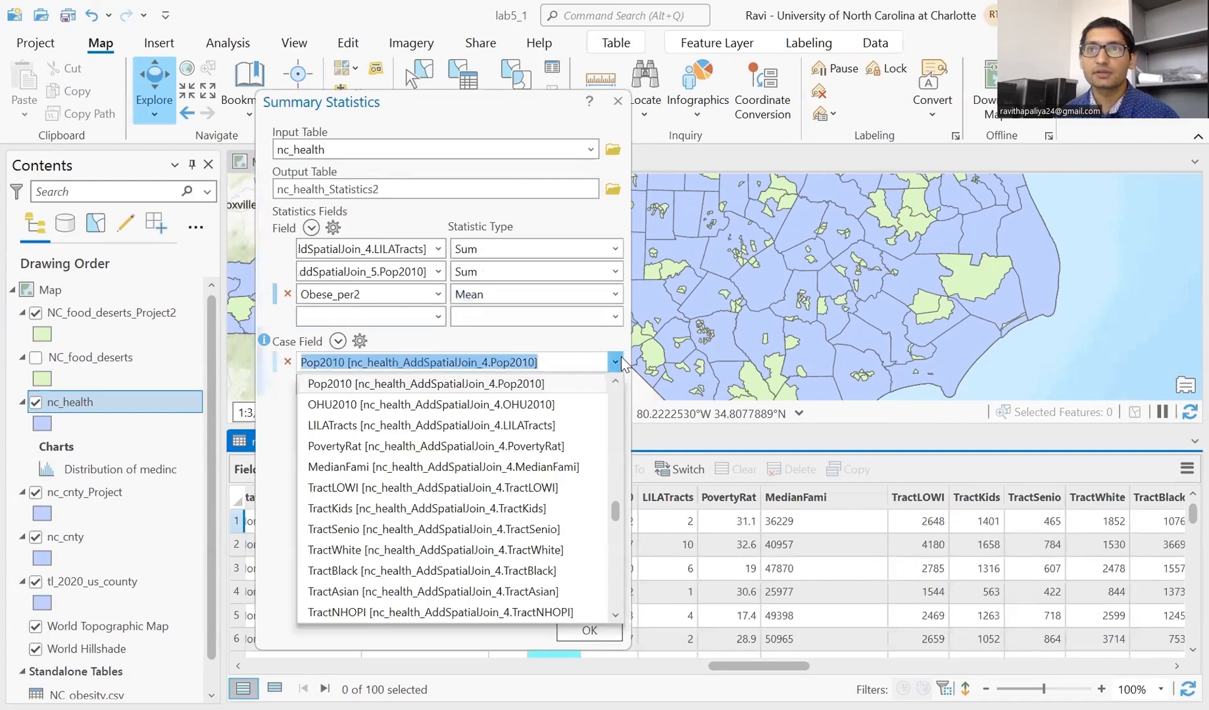
scroll(522, 454, down, 15)
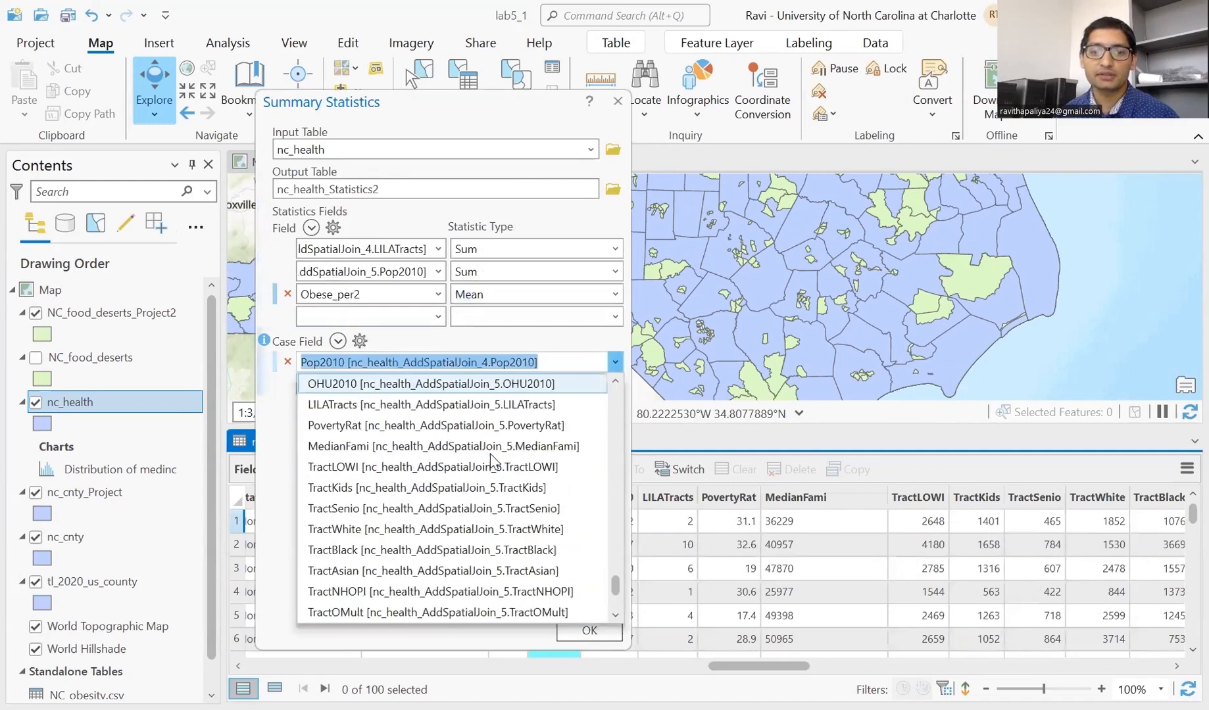
scroll(491, 460, up, 5)
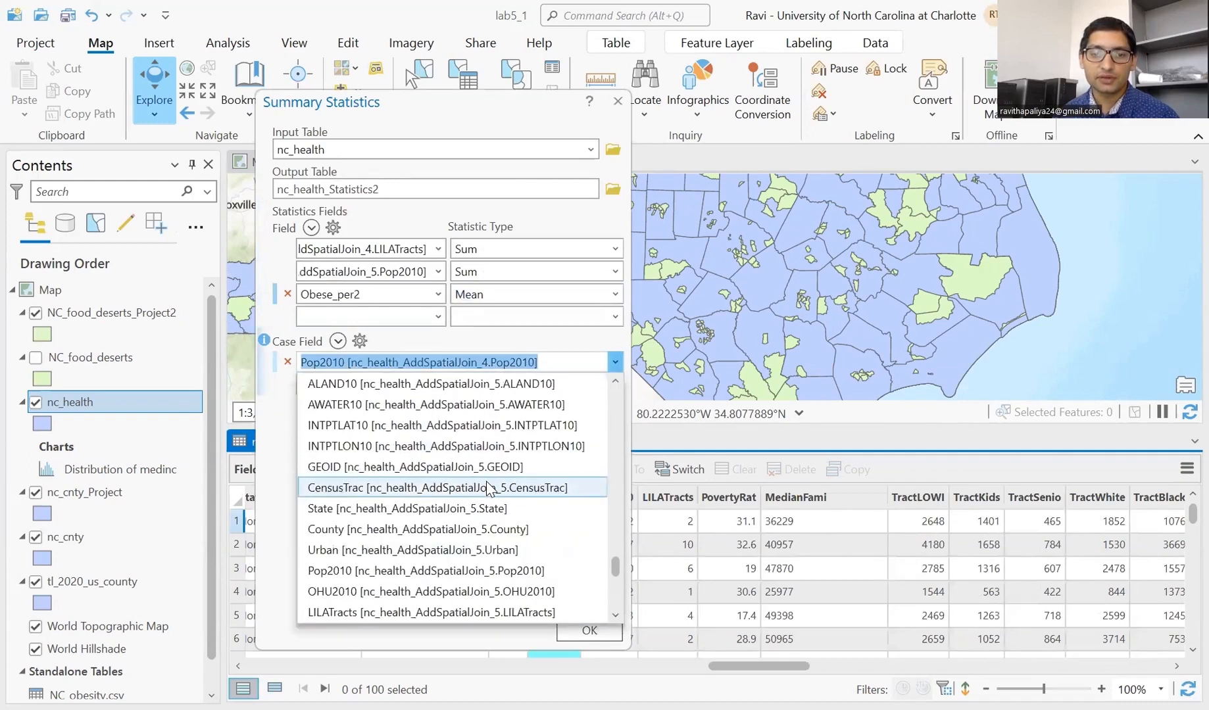
scroll(488, 489, up, 6)
scroll(488, 490, up, 6)
scroll(489, 490, down, 2)
scroll(489, 490, up, 3)
scroll(490, 490, up, 3)
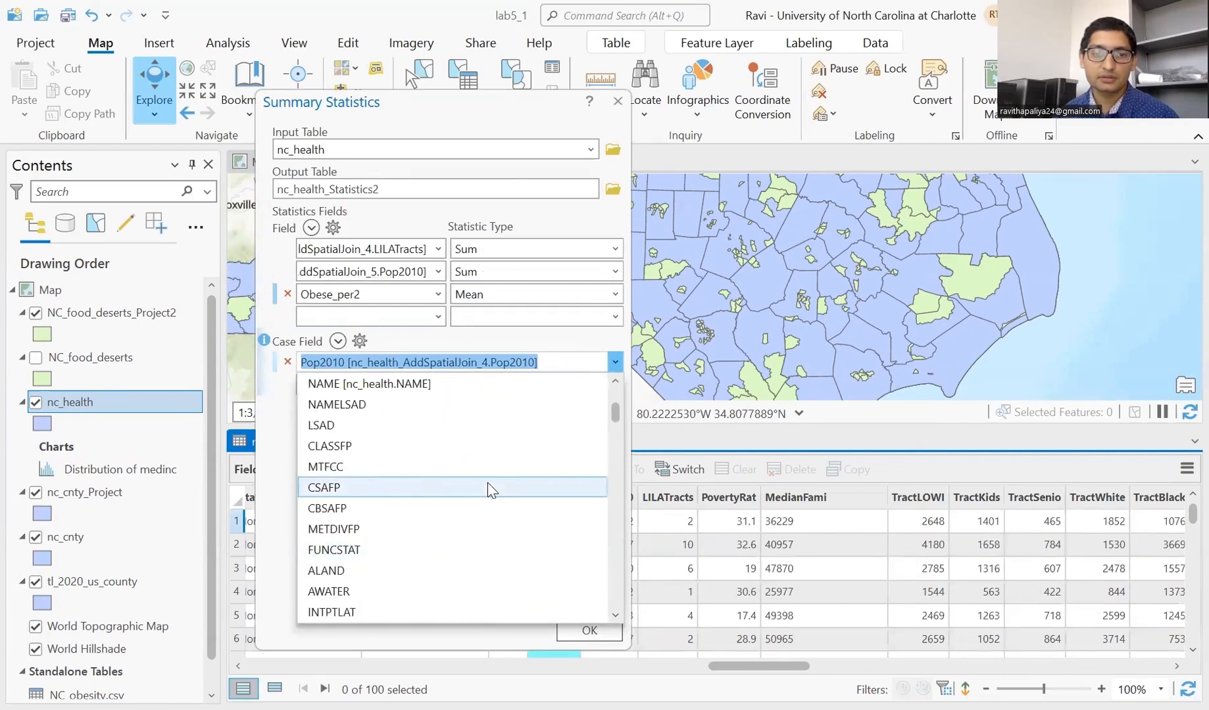
scroll(490, 490, up, 2)
scroll(490, 490, down, 10)
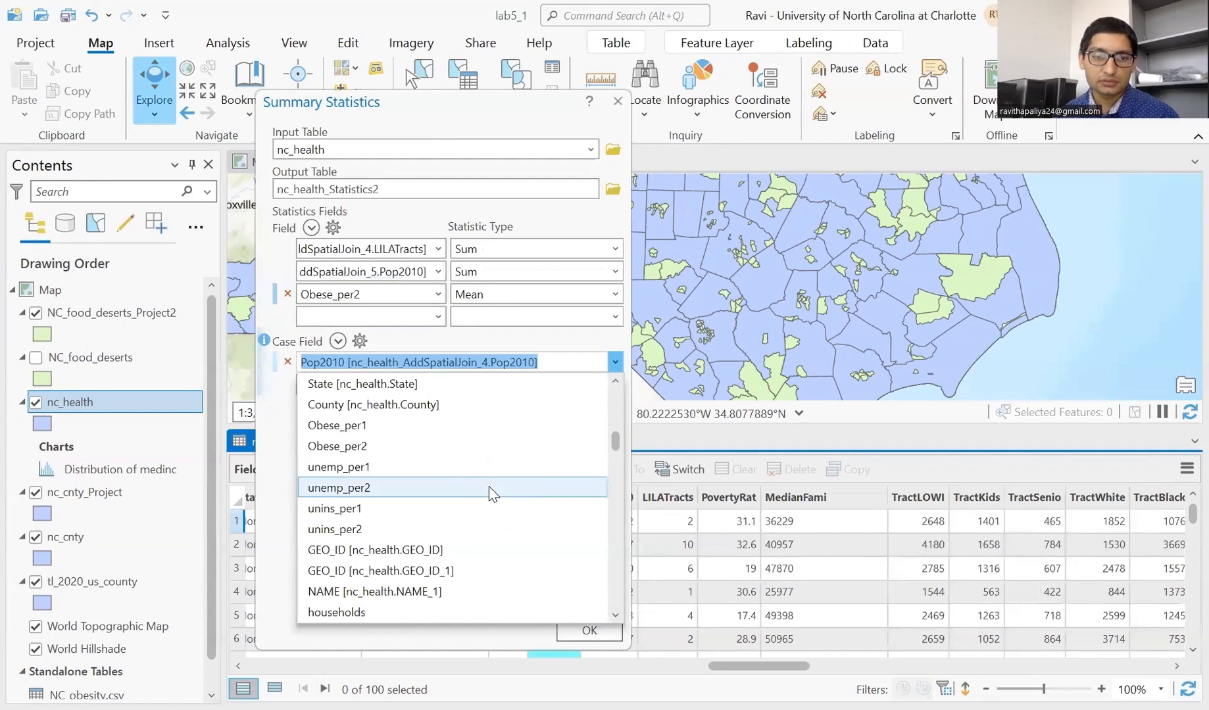
scroll(490, 493, down, 3)
scroll(490, 493, up, 2)
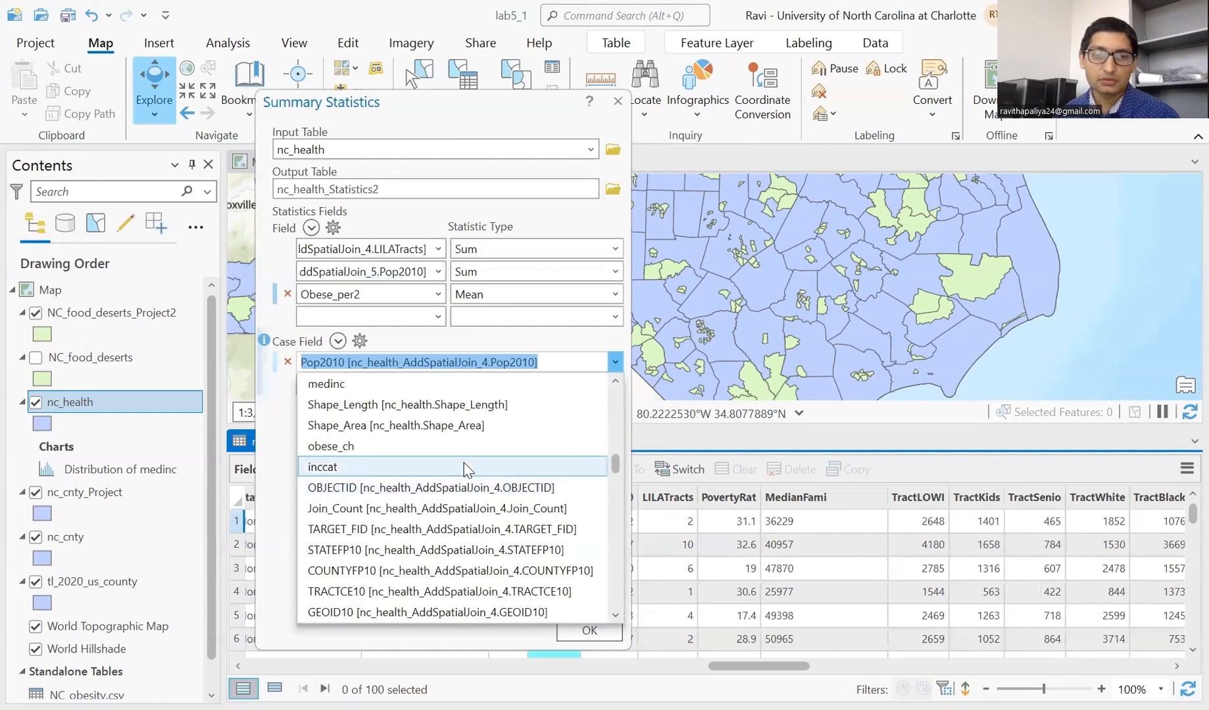
click(466, 470)
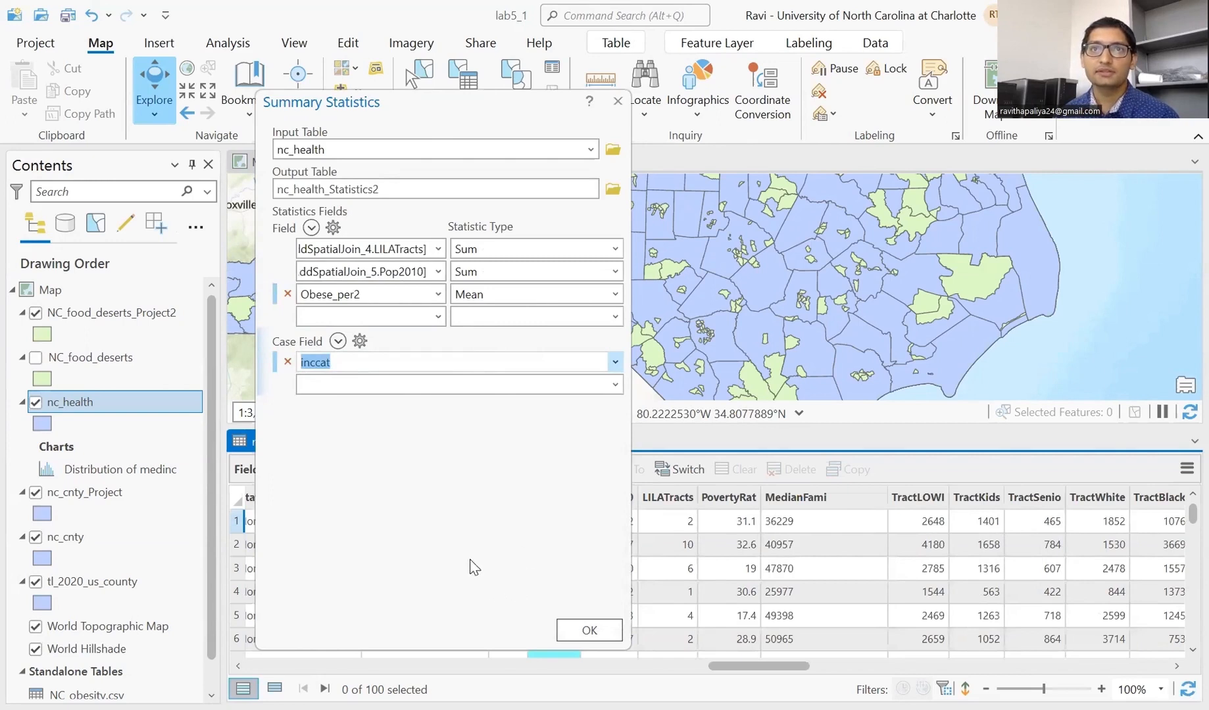
- Run Summary Statistics and dismiss the completion message
click(575, 632)
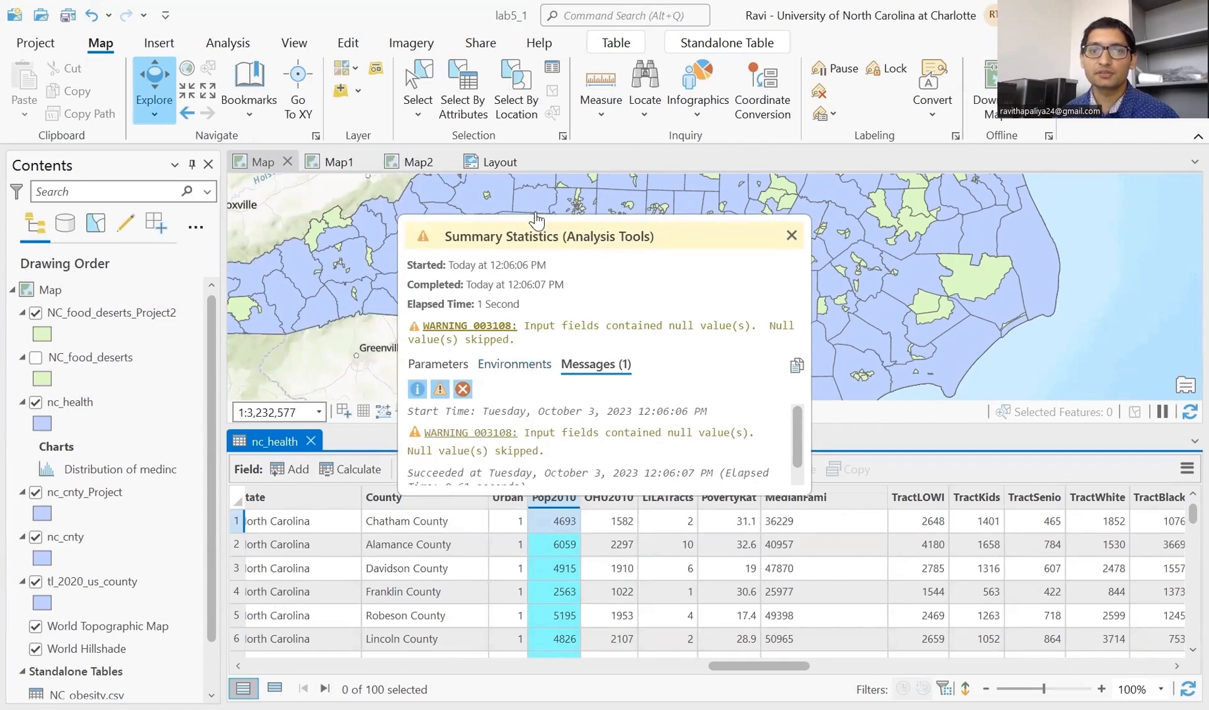
drag(563, 238, 421, 246)
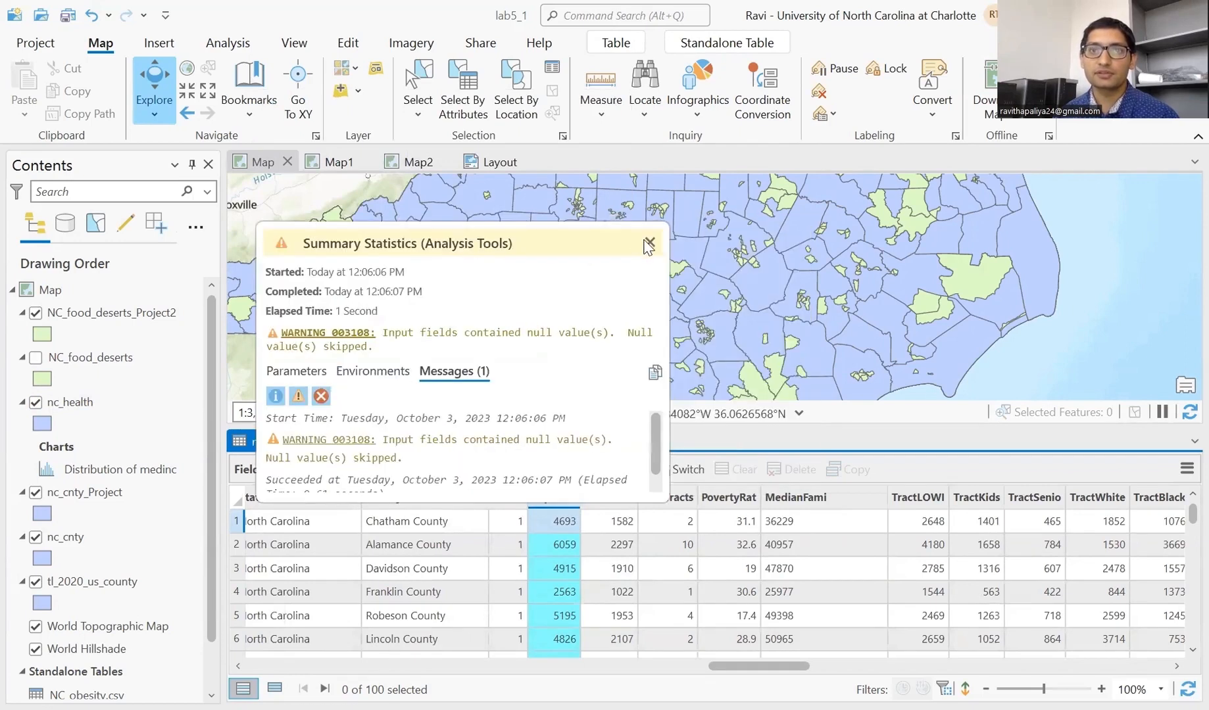
click(650, 243)
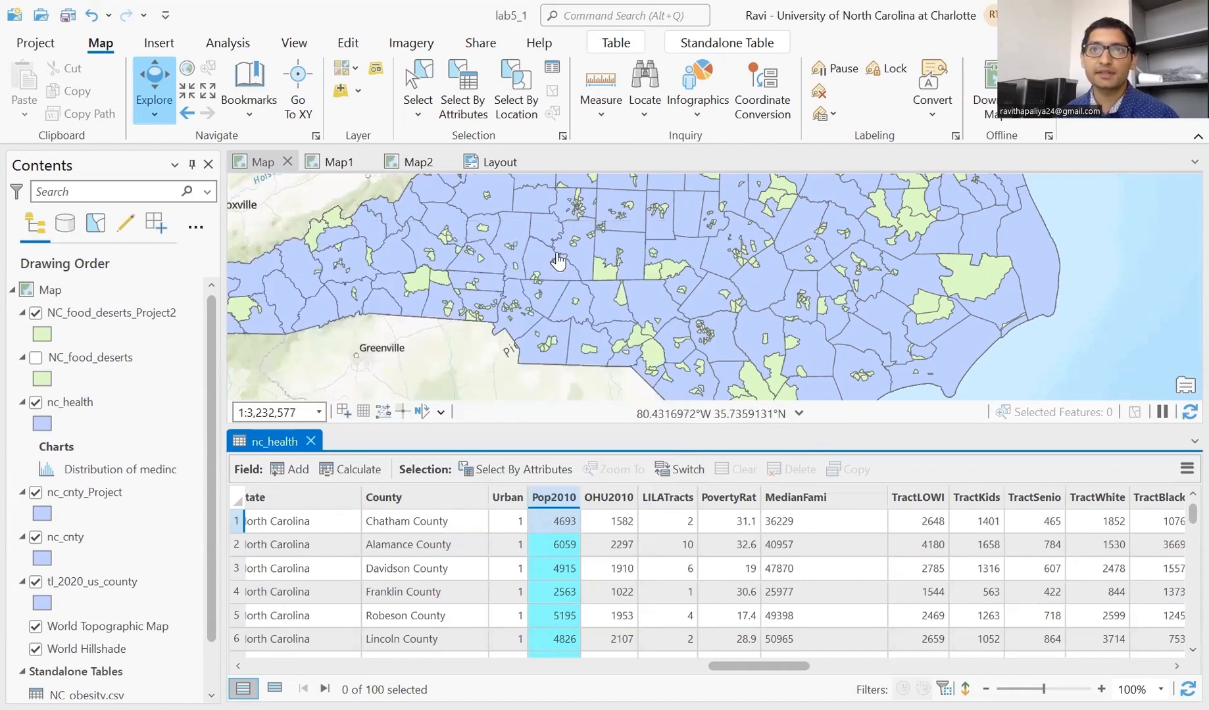
- Open the nc_health_Statistics2 table from the Contents pane
scroll(150, 596, down, 1)
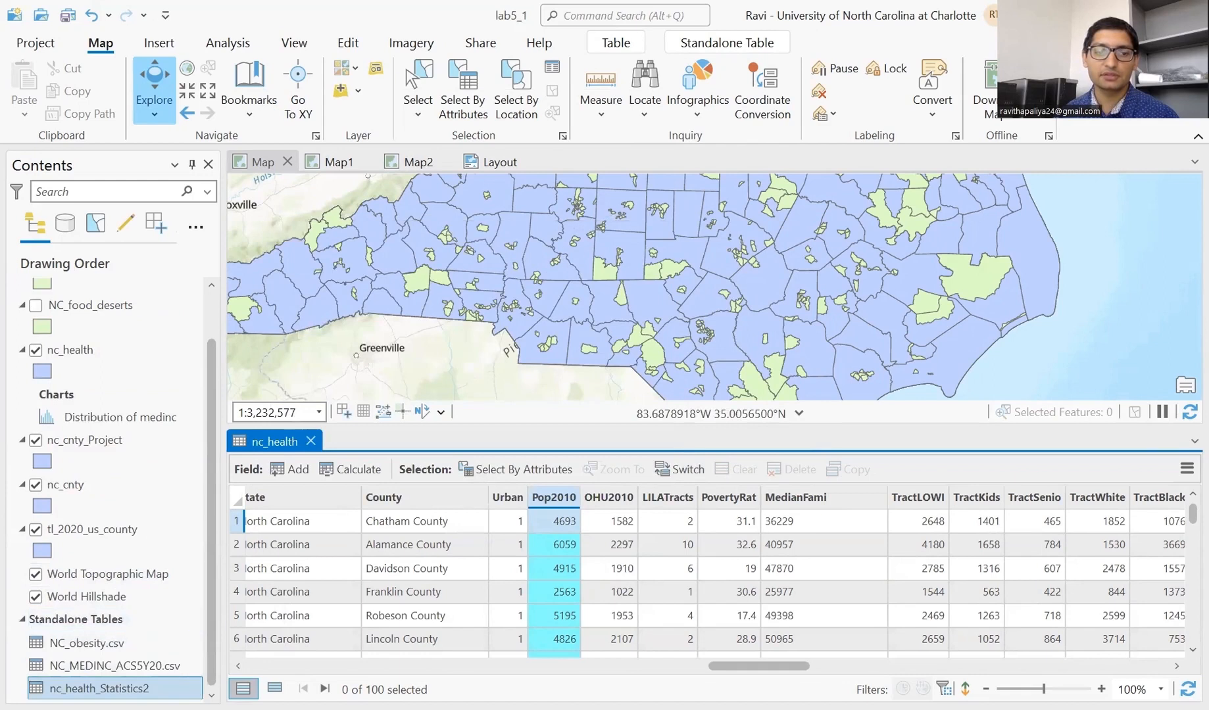
right_click(99, 689)
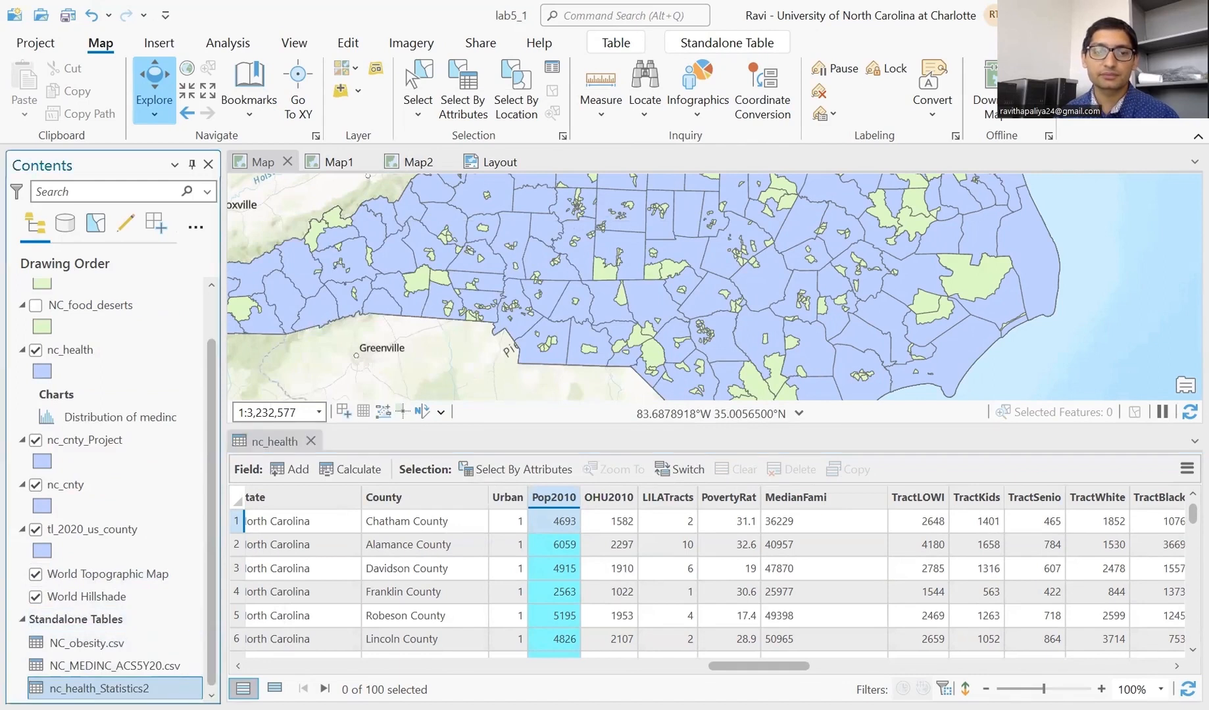
click(253, 140)
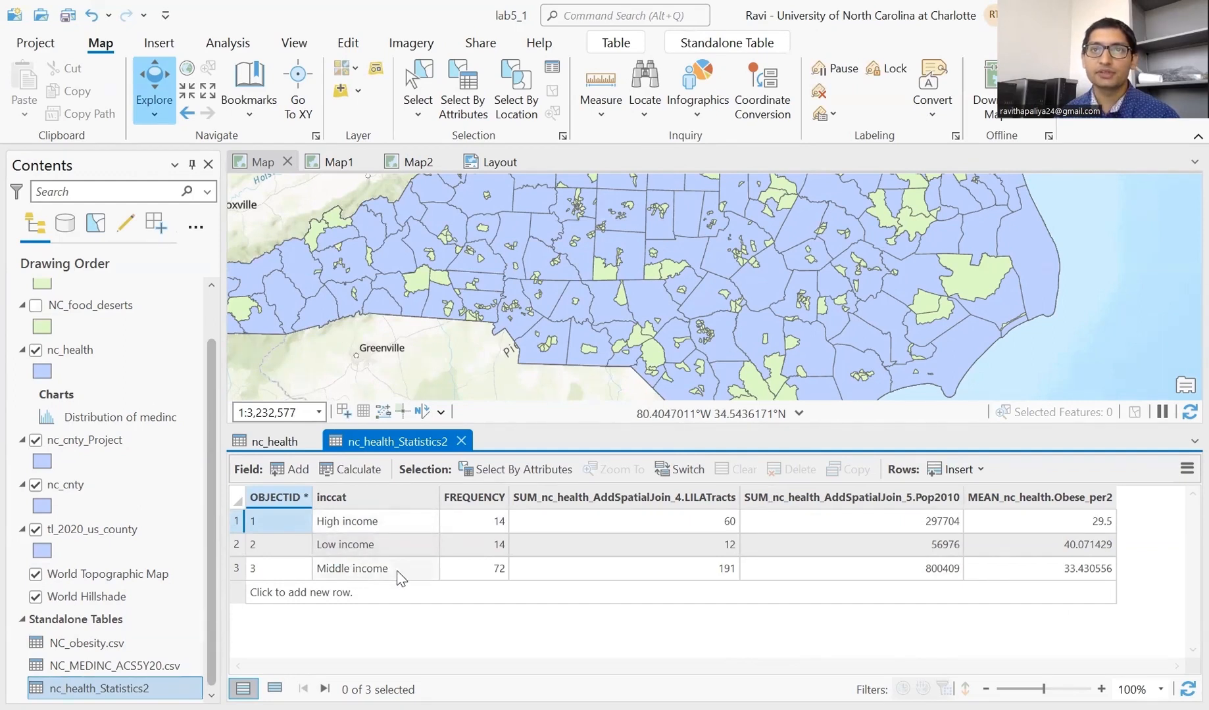
scroll(120, 488, up, 2)
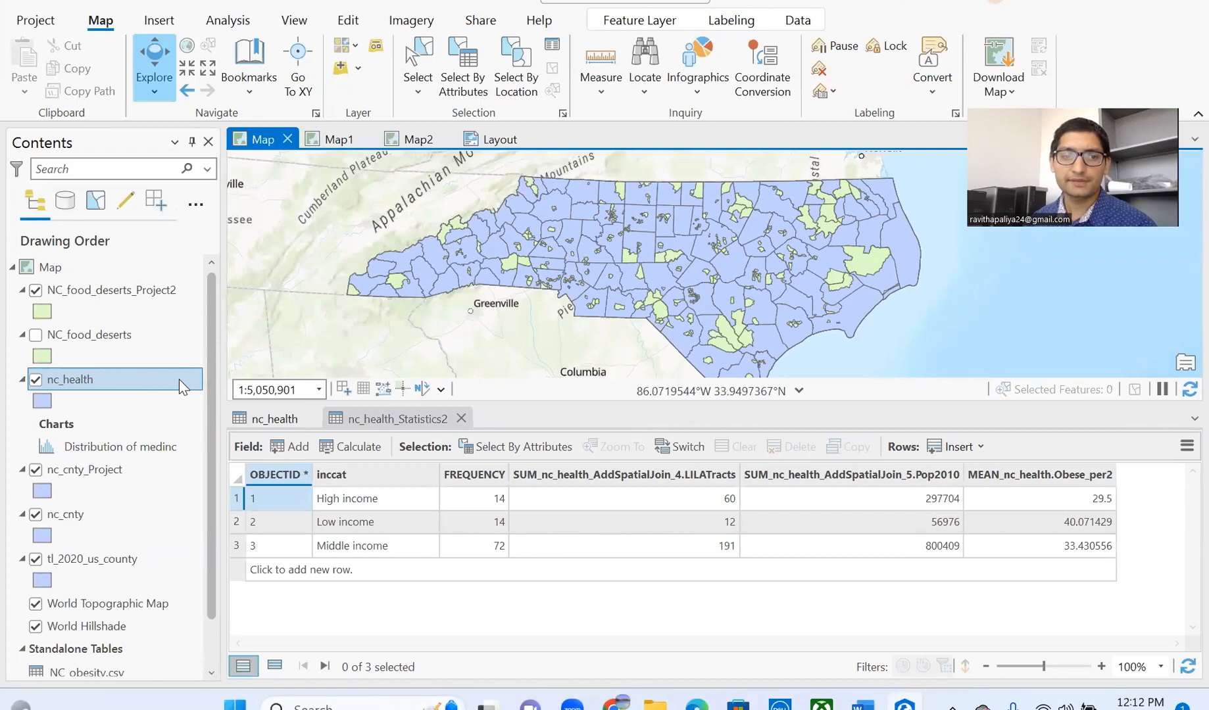
- Symbolize nc_health with Graduated Colors based on the LILATracts field
right_click(178, 379)
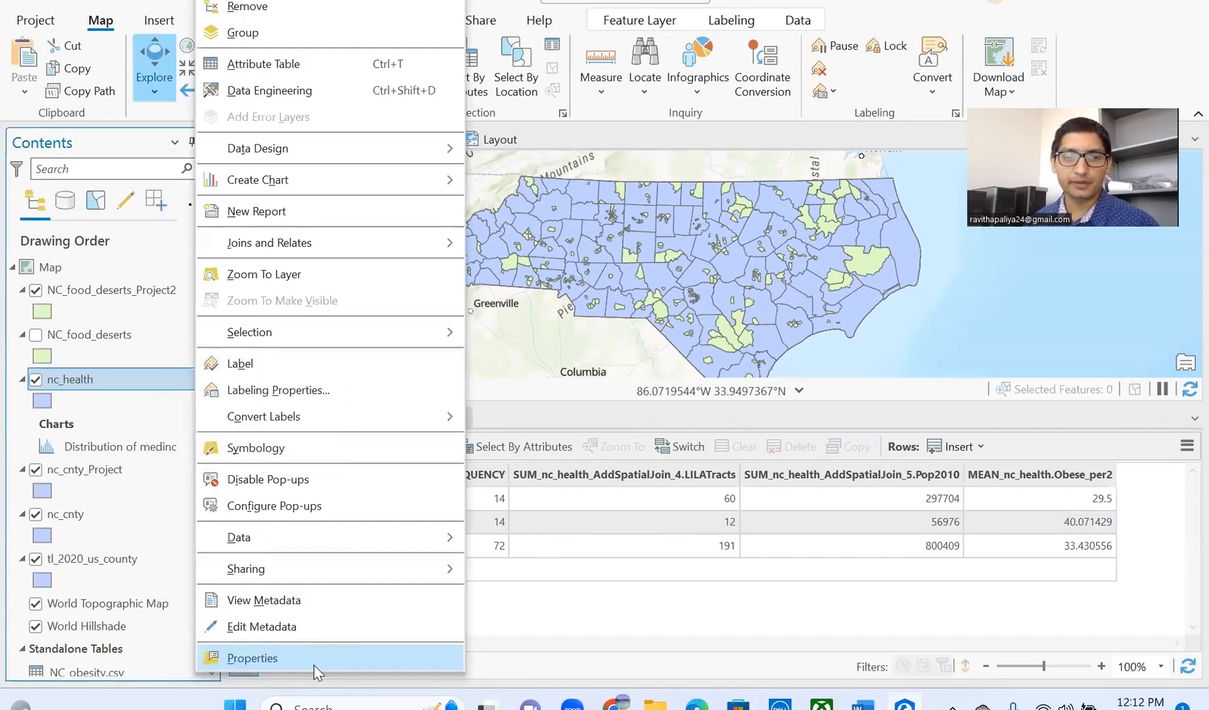
click(314, 450)
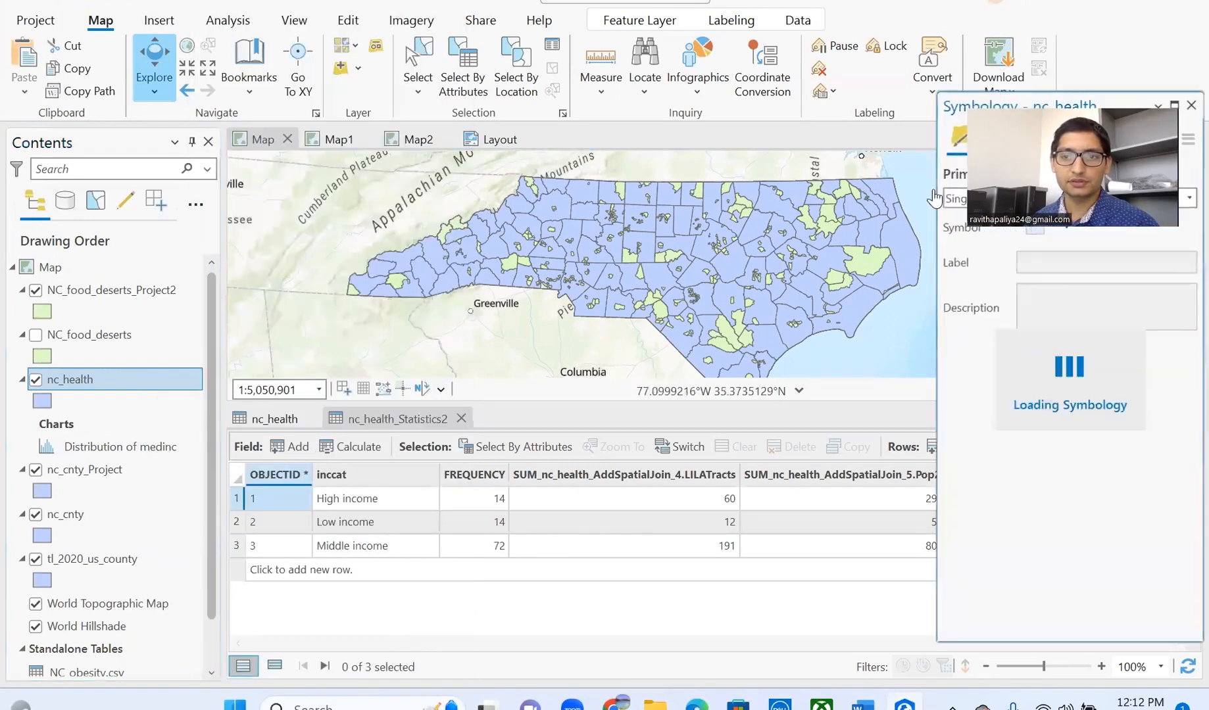
drag(1096, 104, 778, 94)
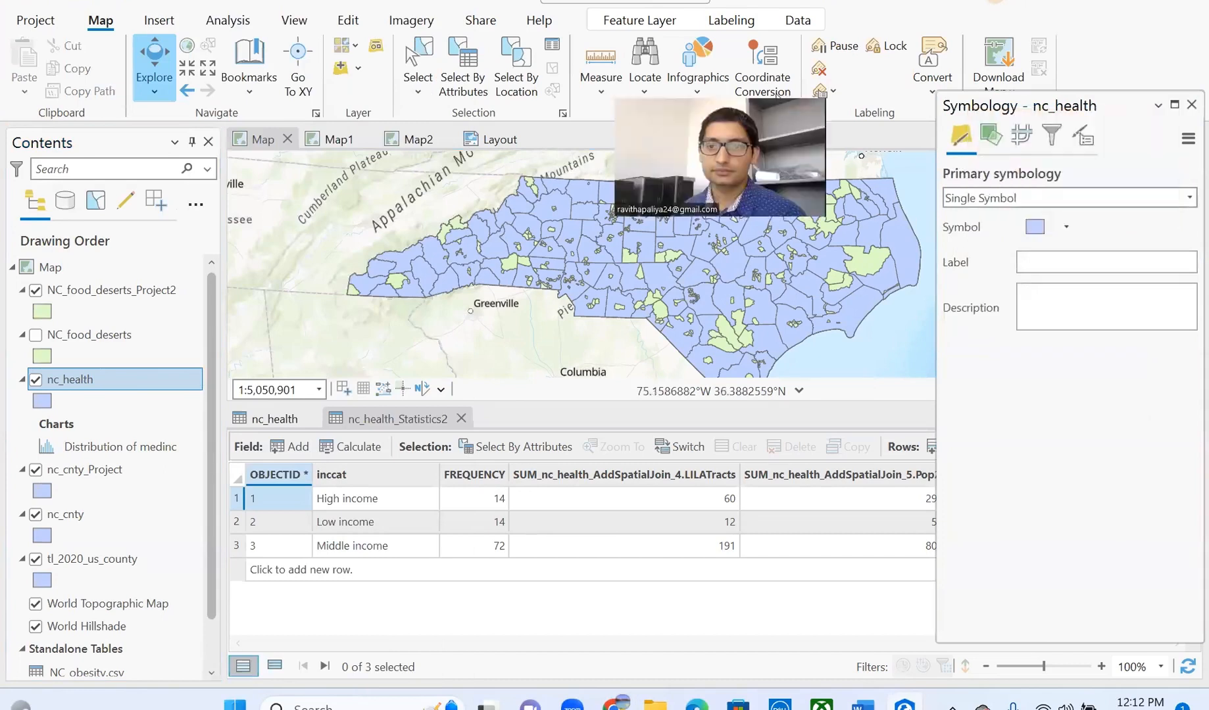
click(1112, 199)
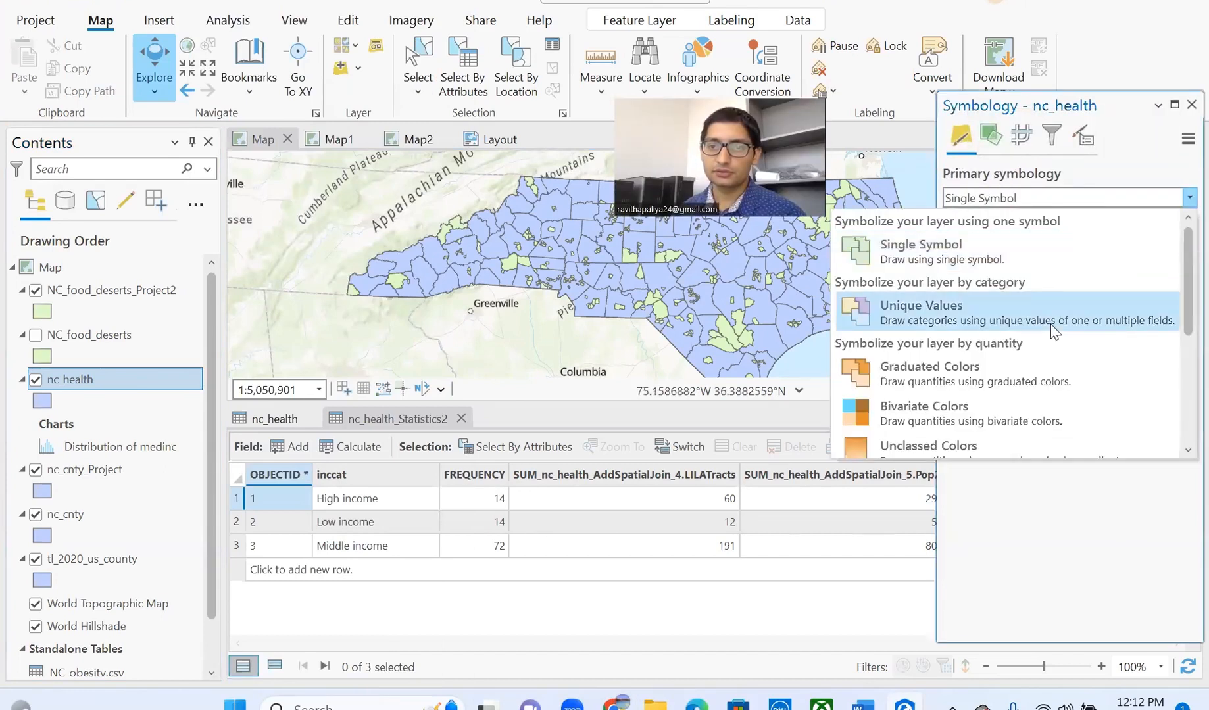
scroll(978, 361, down, 3)
scroll(973, 361, up, 3)
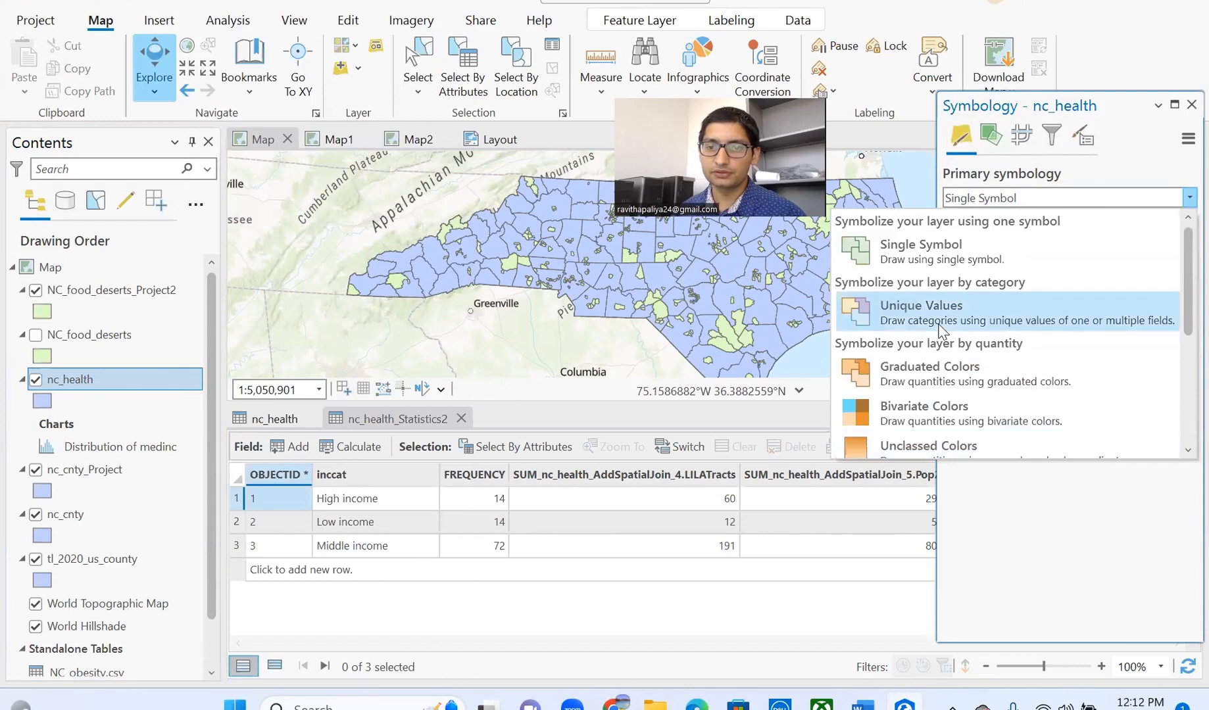
click(947, 372)
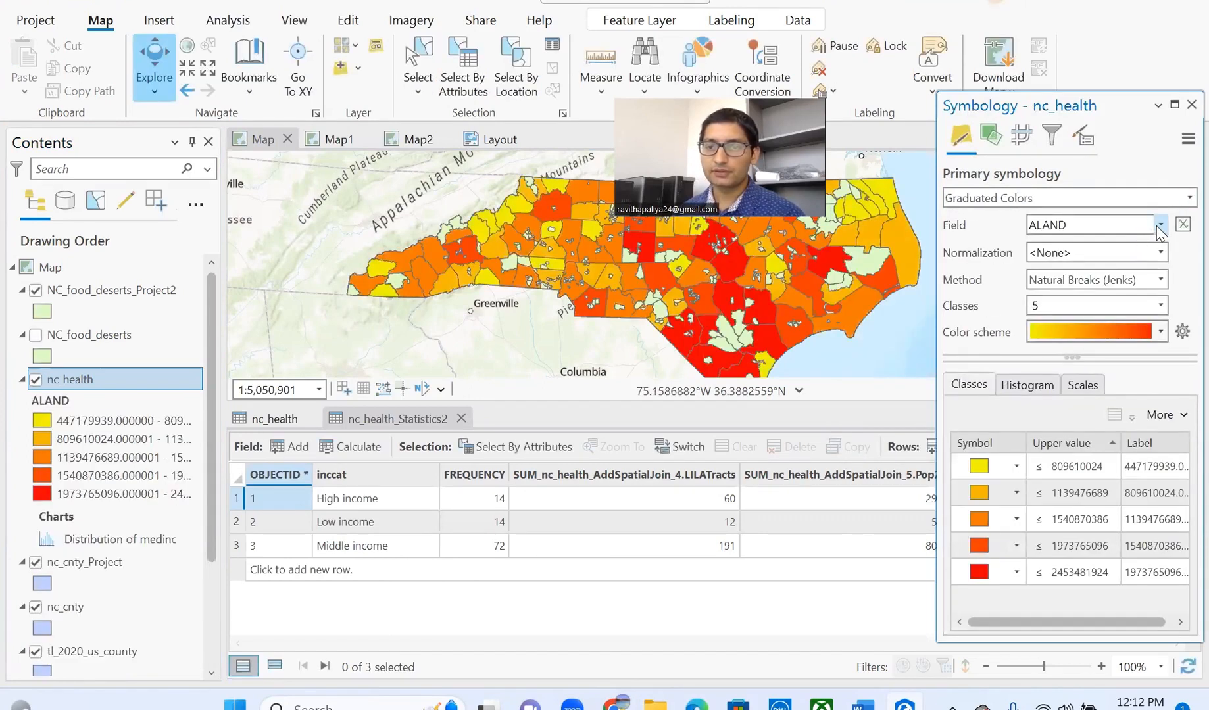
click(1161, 225)
scroll(1092, 329, down, 6)
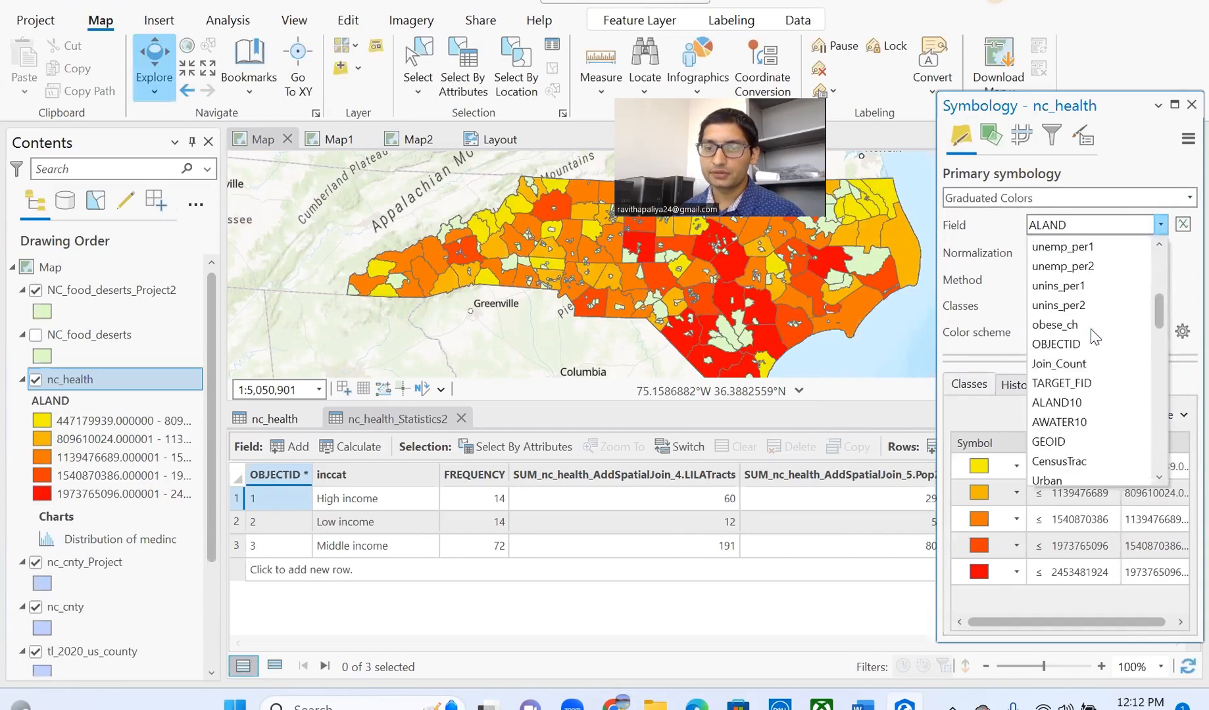
scroll(1094, 337, down, 4)
click(1086, 305)
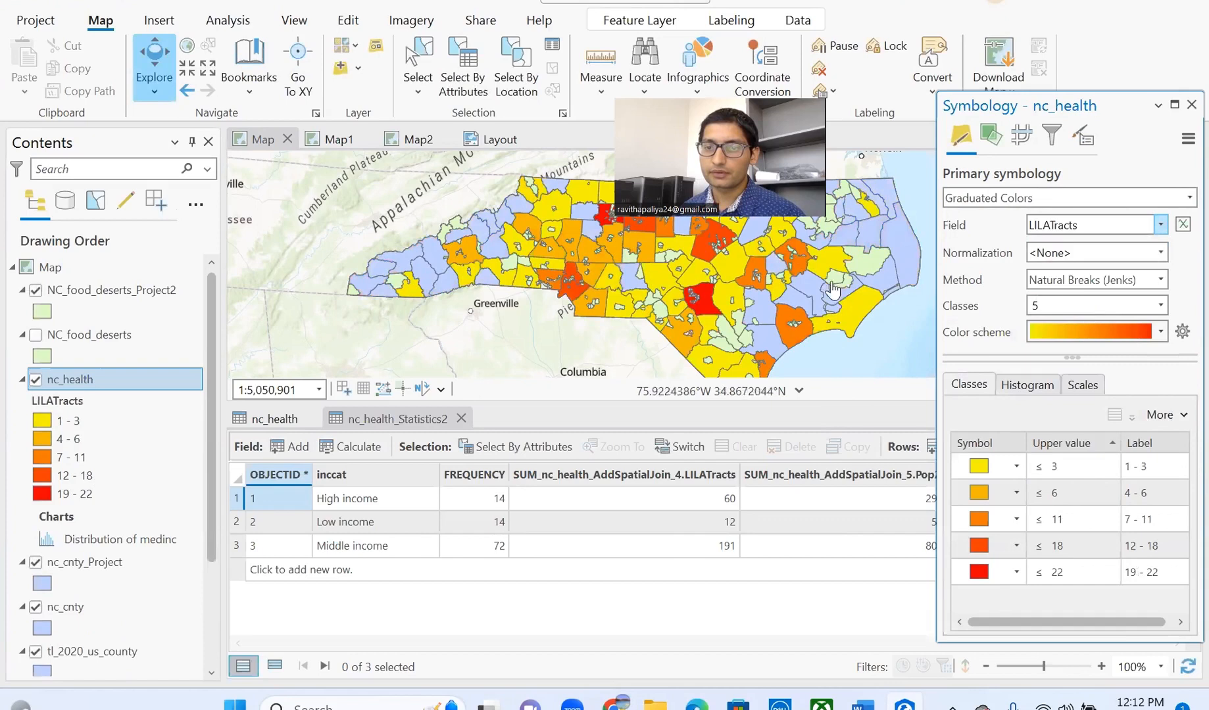
- Apply the Blues (5 Classes) color scheme and close the Symbology pane
scroll(818, 277, up, 2)
scroll(817, 277, down, 2)
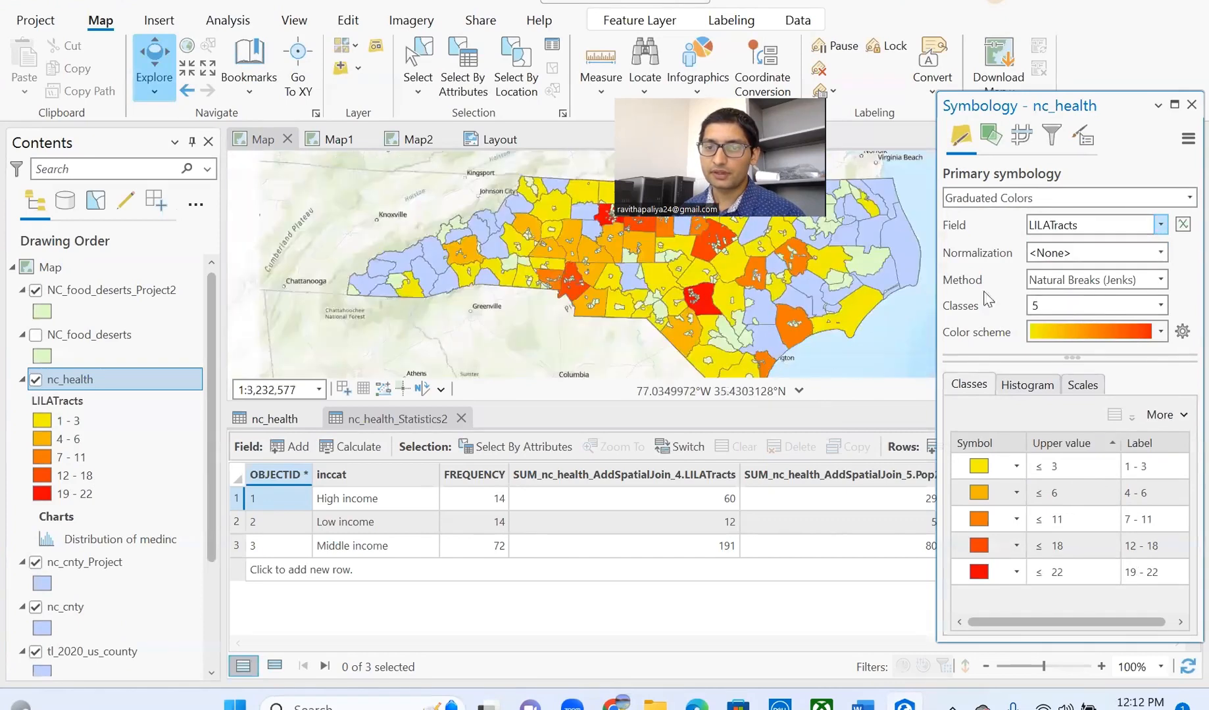
click(1162, 332)
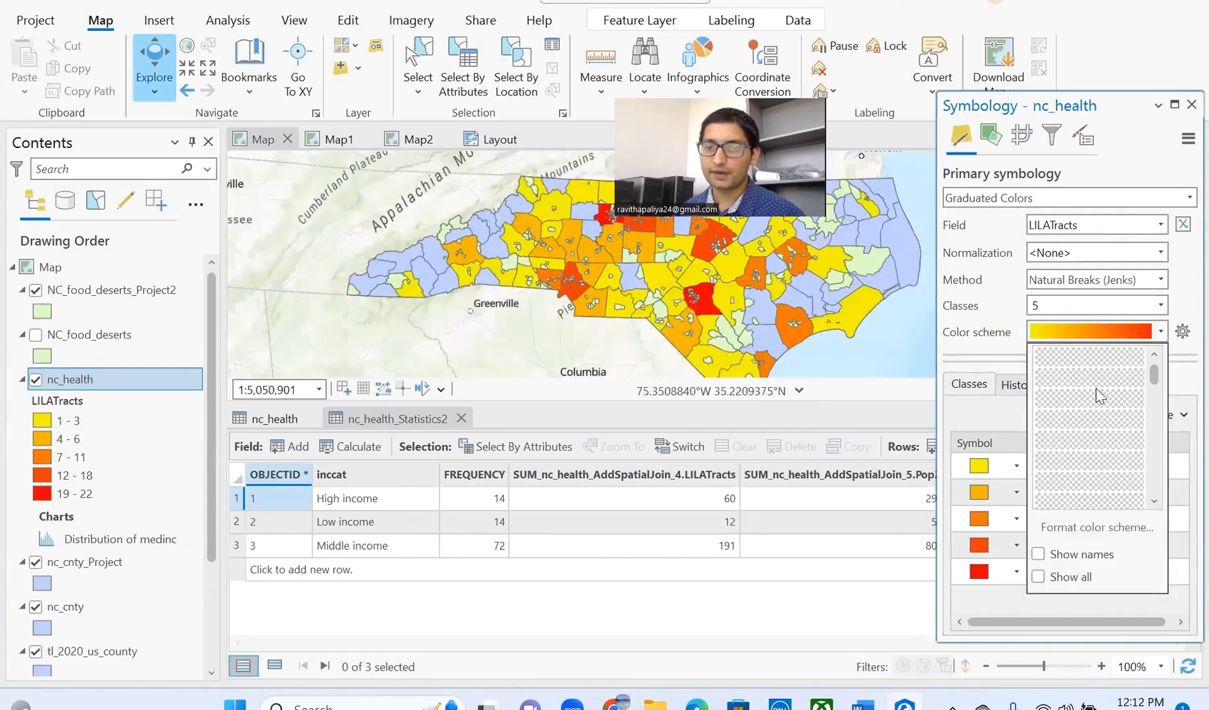
scroll(1093, 388, down, 1)
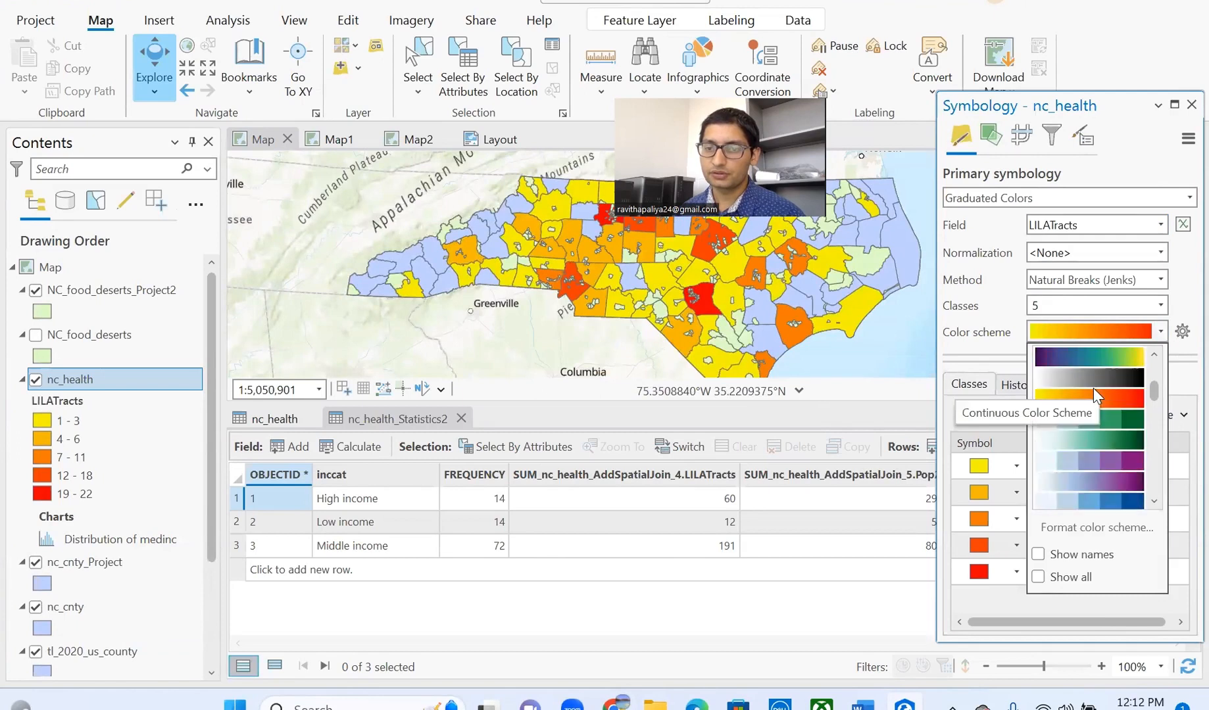
click(1092, 498)
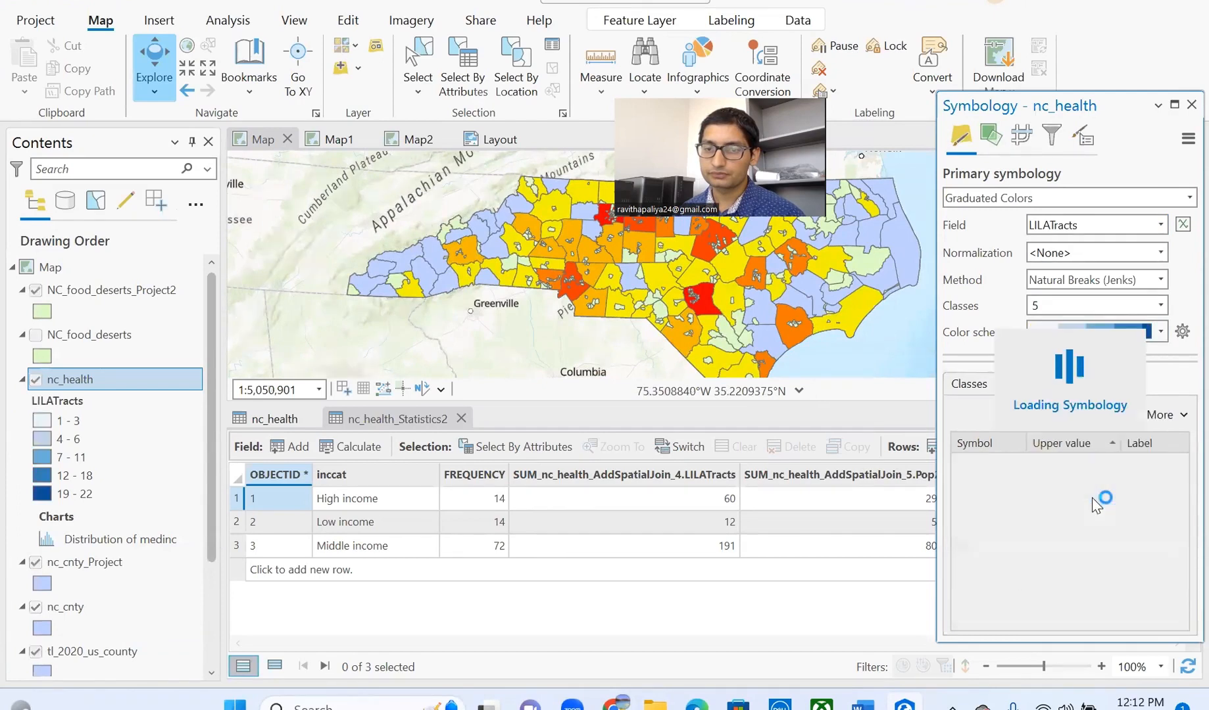
click(1188, 107)
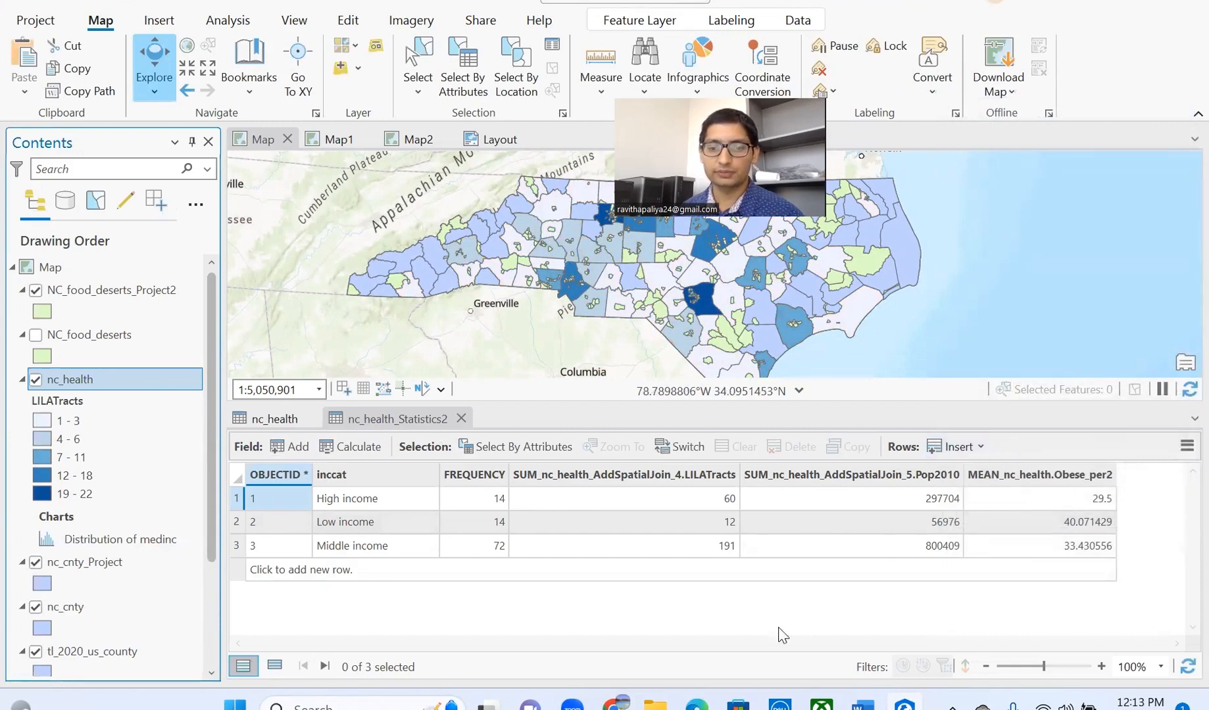
- Launch Snipping Tool and capture the summary statistics table area
click(388, 704)
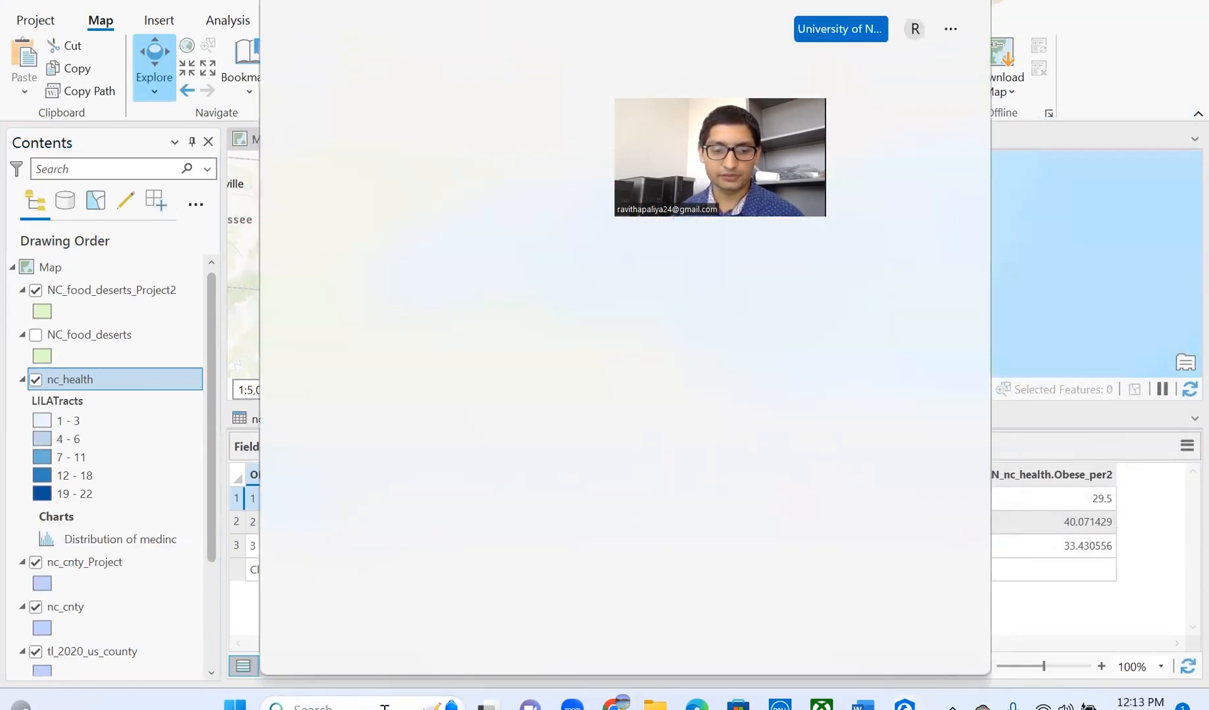
text(snipping Tool)
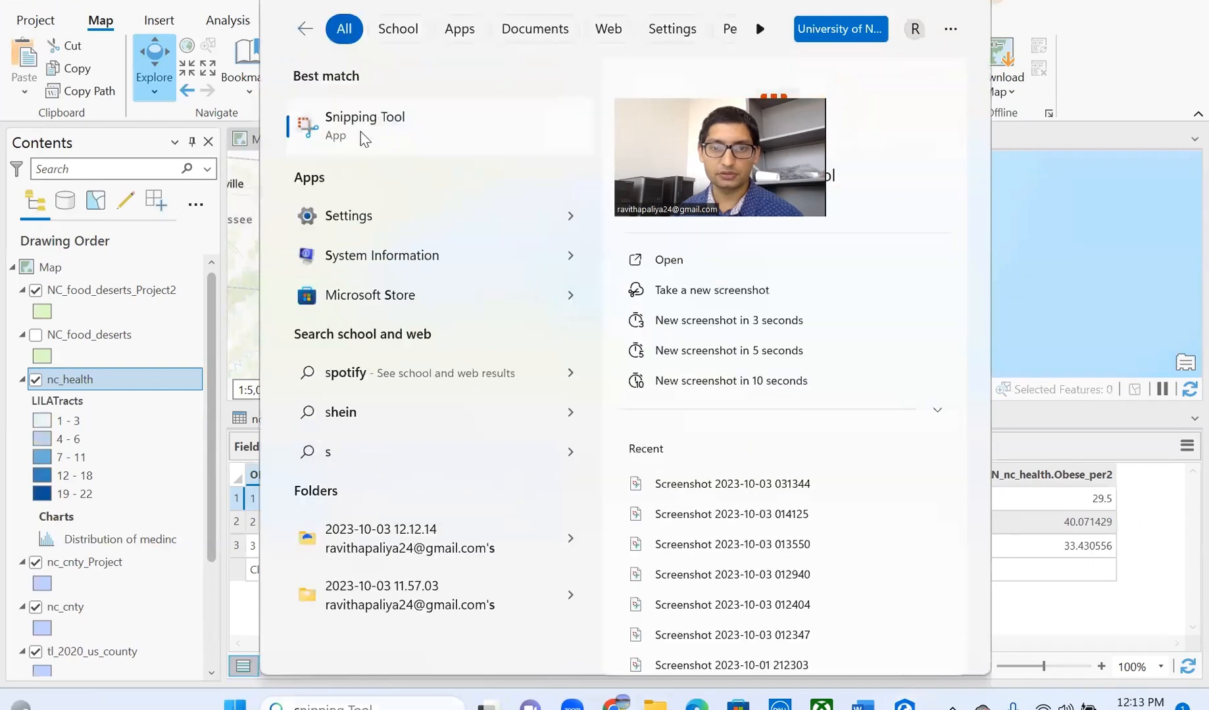
click(362, 129)
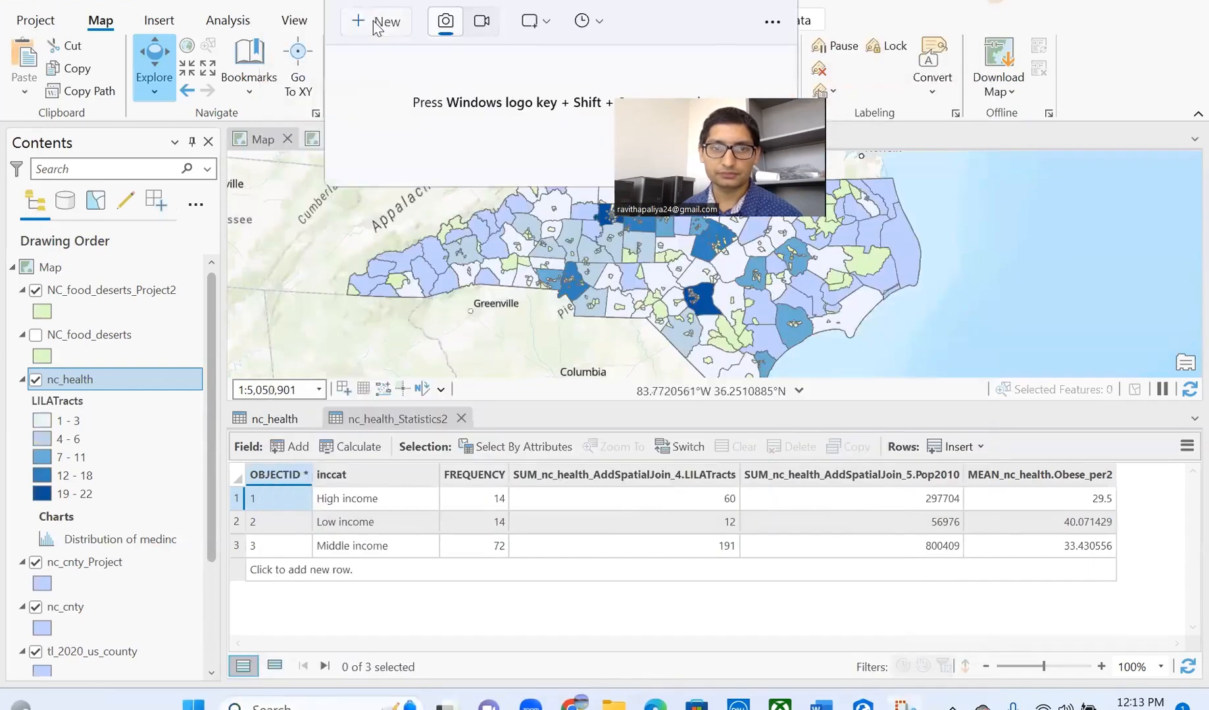
click(374, 22)
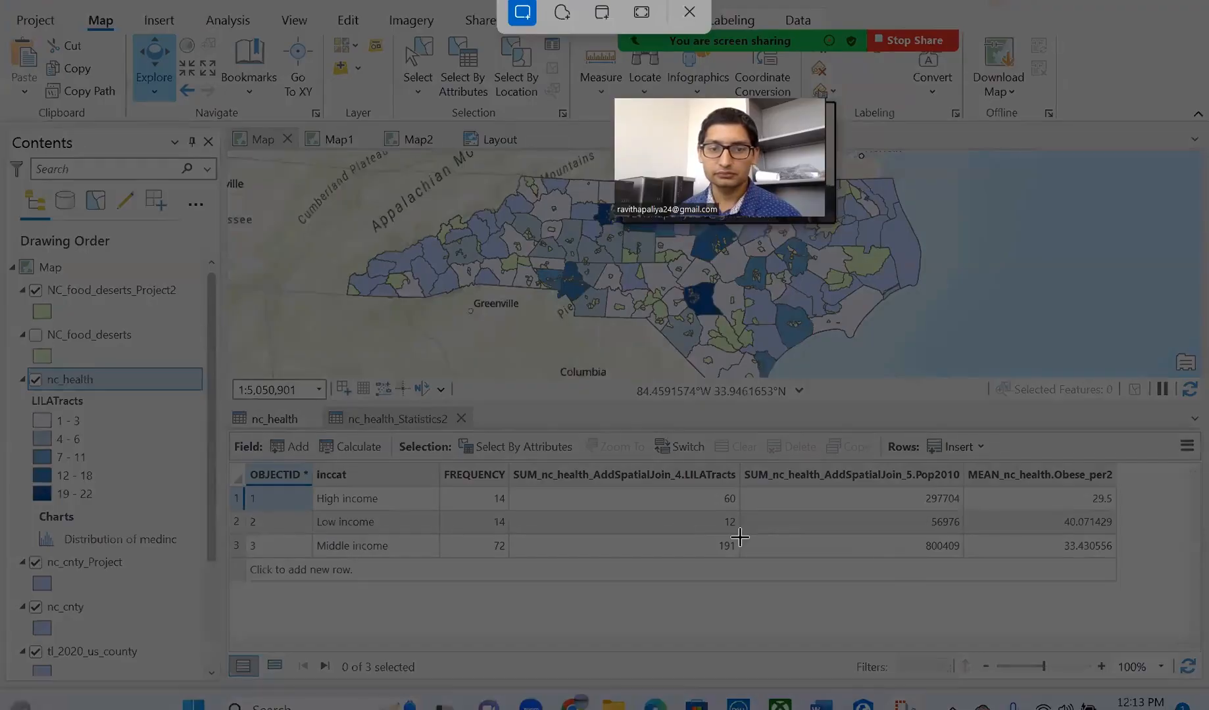
drag(223, 390, 1127, 589)
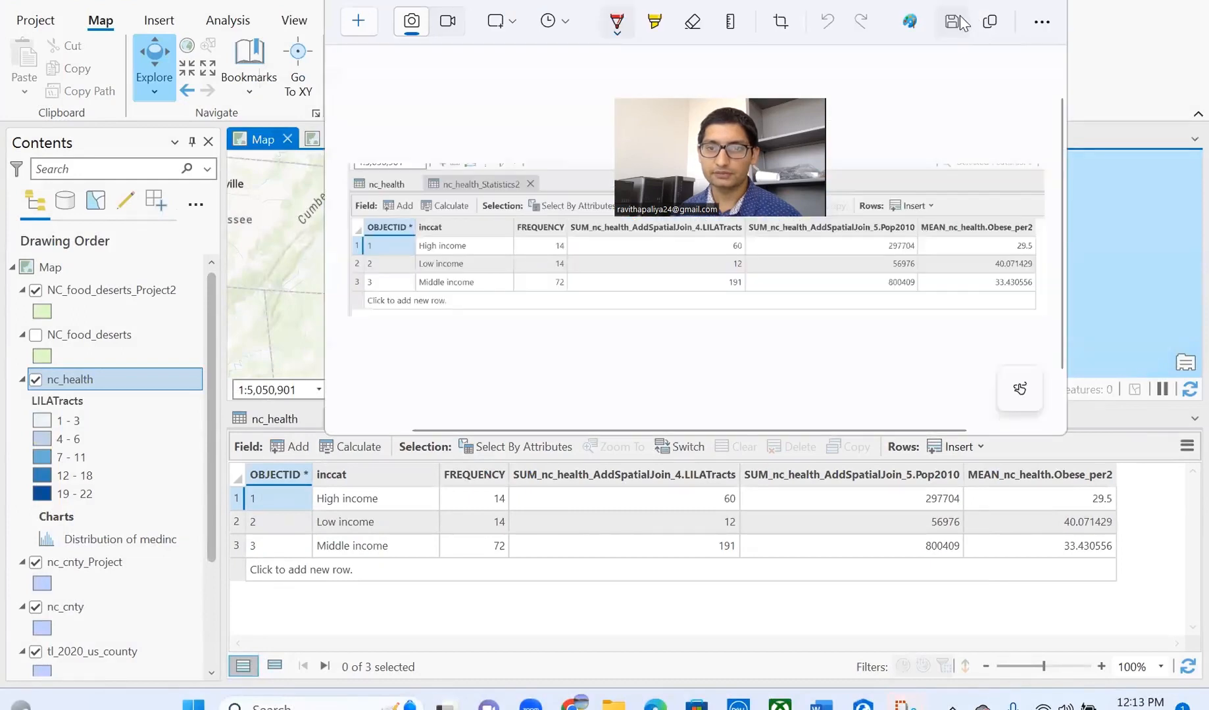
- Save the capture to Downloads as PNG named 'Screenshot 1'
click(951, 21)
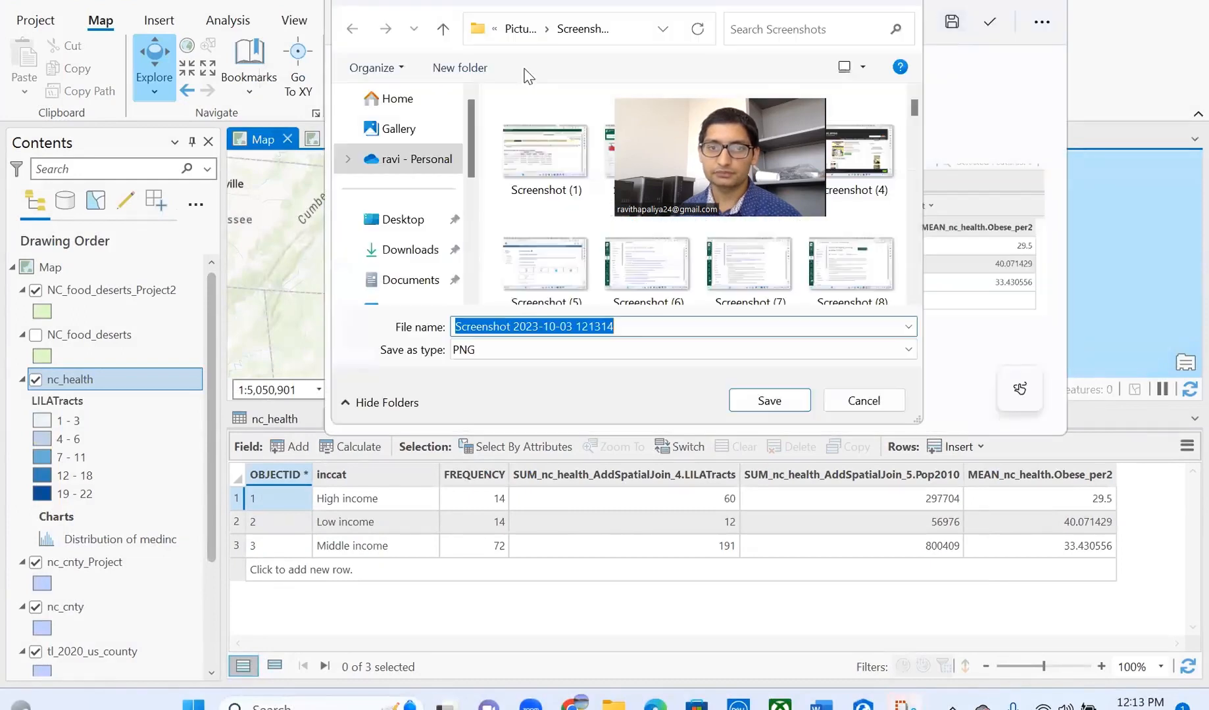
scroll(401, 258, down, 1)
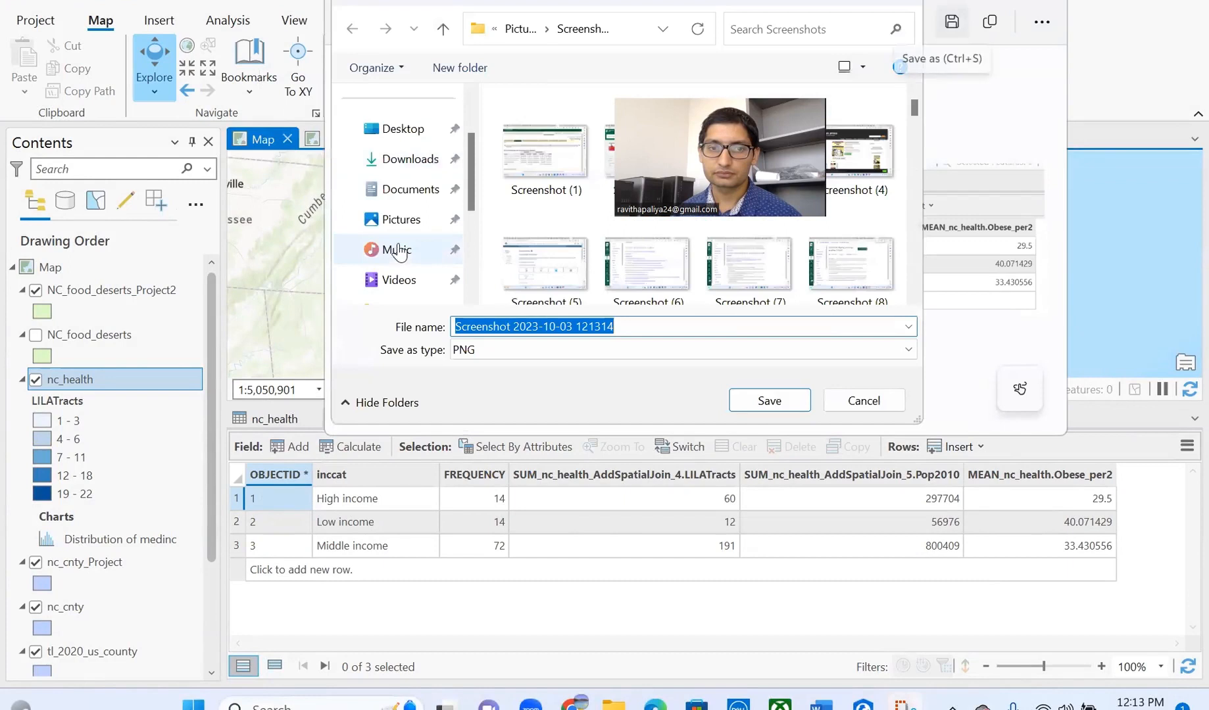
click(403, 159)
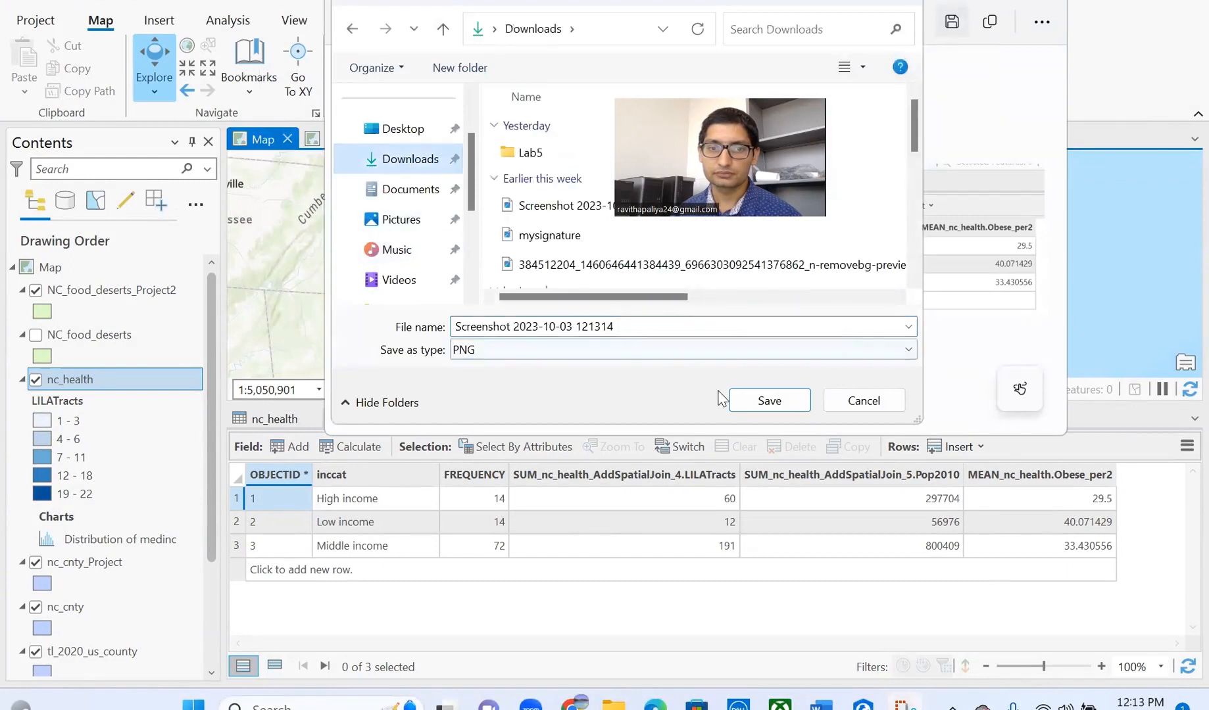
click(705, 326)
drag(658, 327, 516, 325)
text(\)
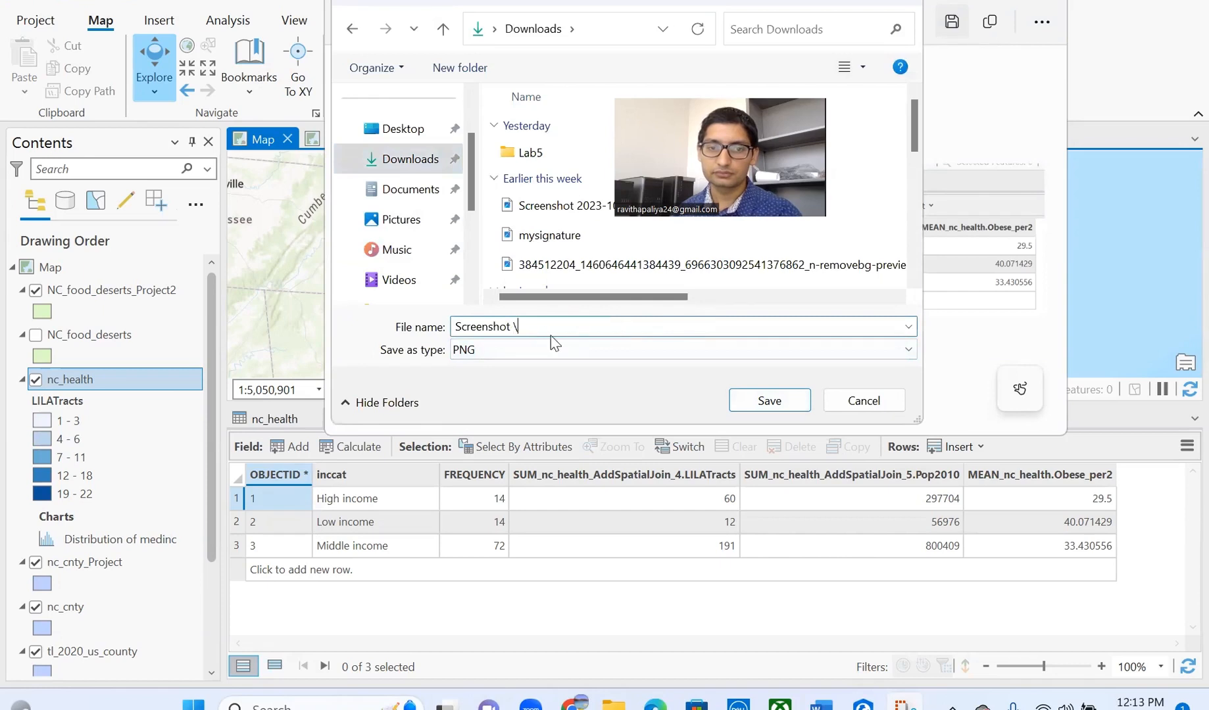
key(BackSpace)
text(1)
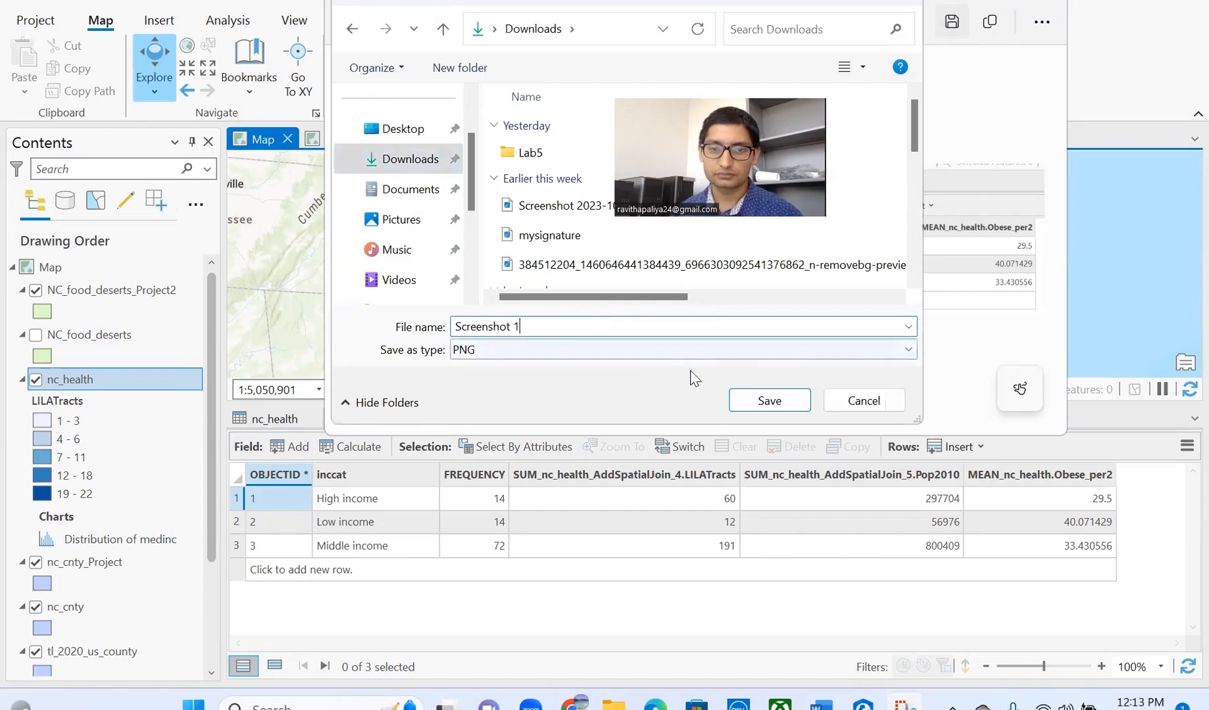
click(752, 398)
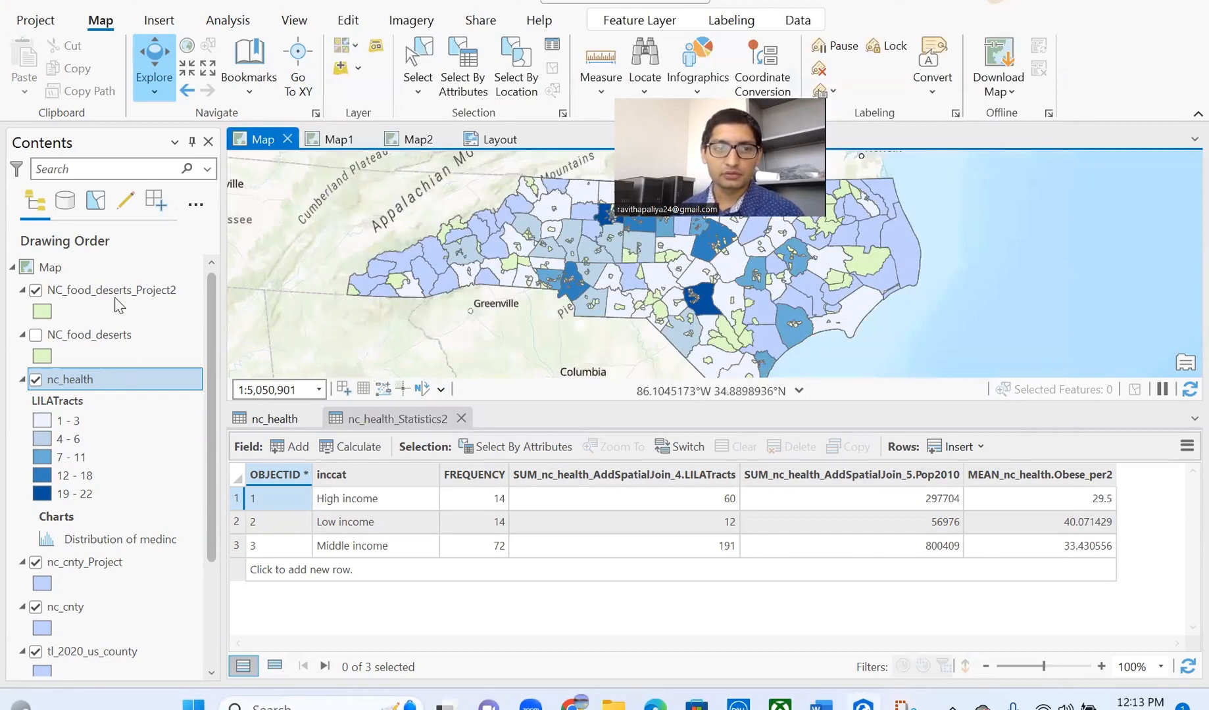
- Create a new Letter landscape layout and close the statistics table
click(166, 23)
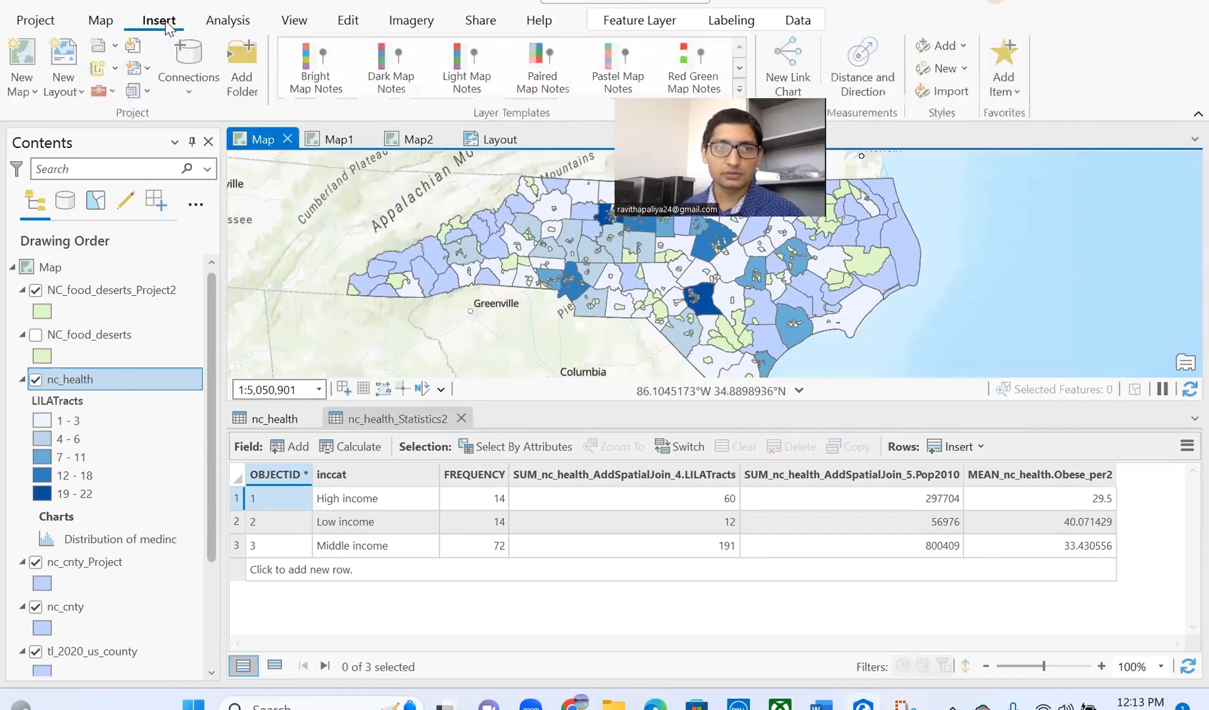
click(64, 96)
click(61, 346)
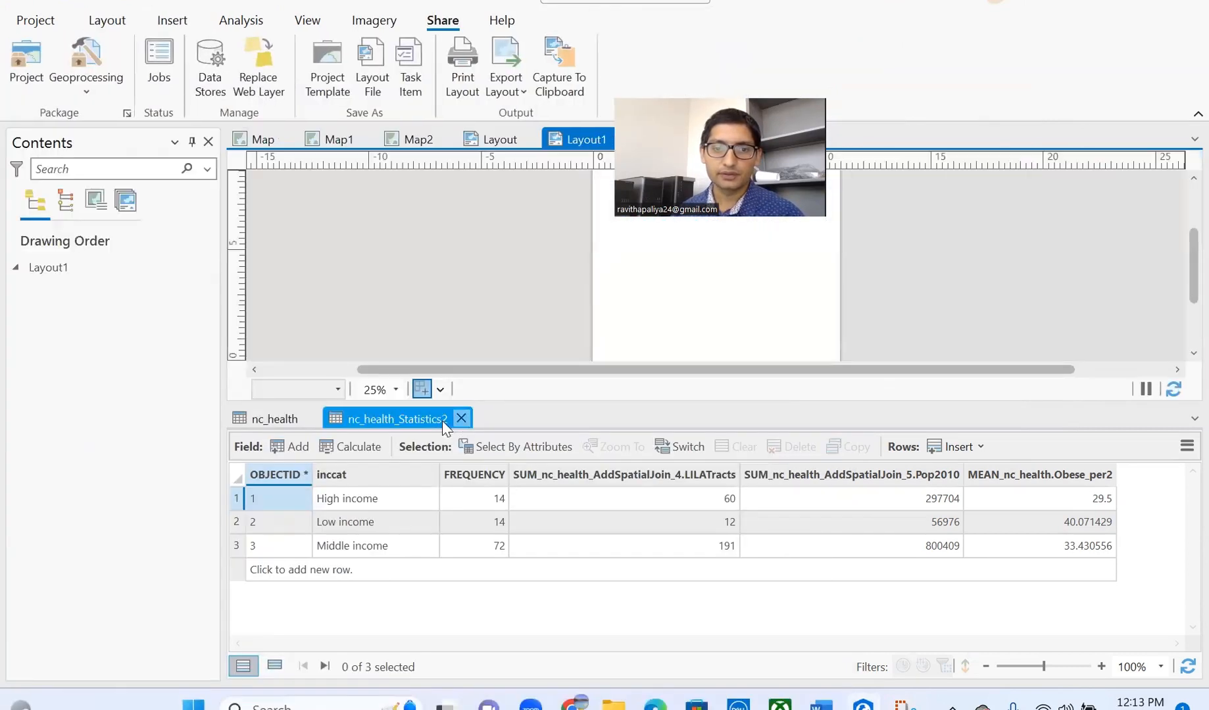
click(314, 419)
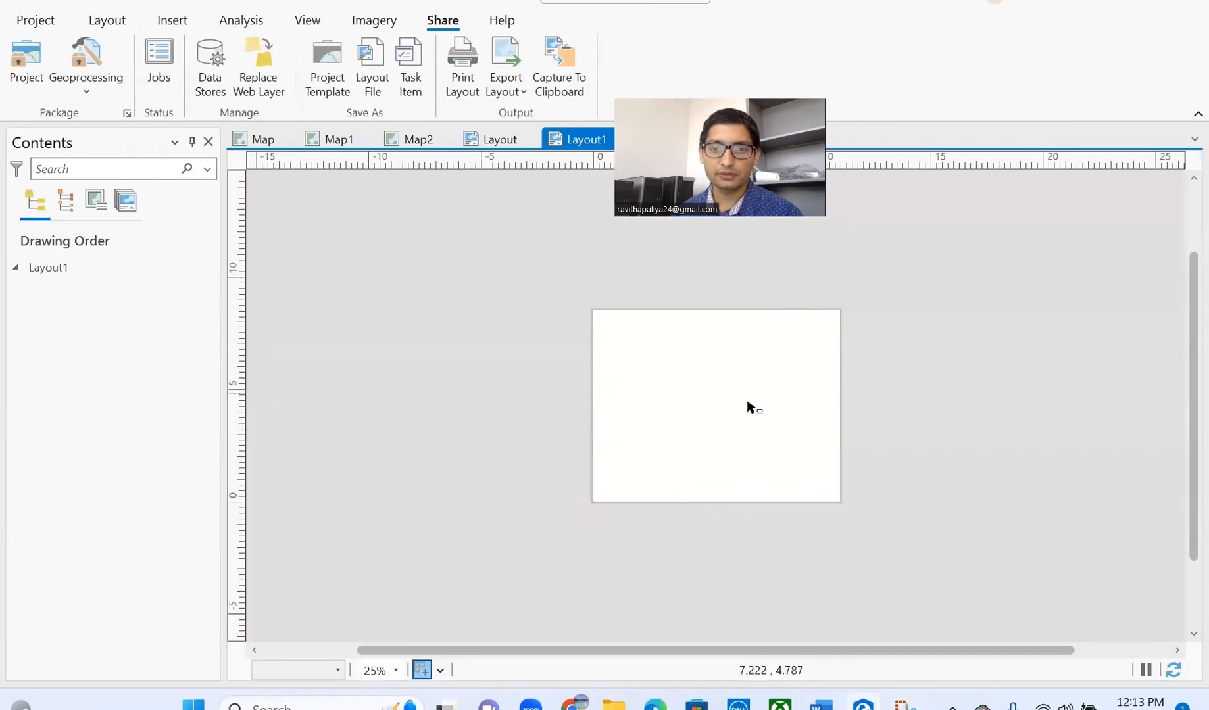
scroll(749, 406, up, 4)
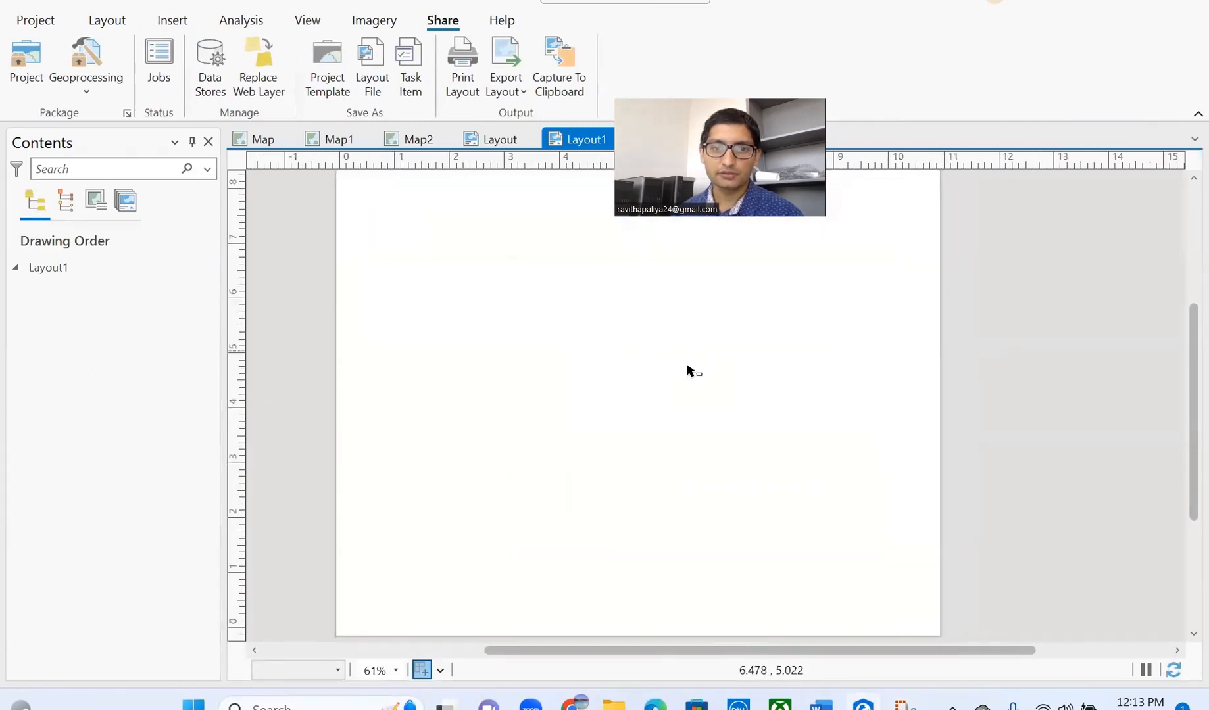
scroll(687, 368, down, 2)
scroll(690, 367, up, 2)
- Draw a map frame of Map at 1:5,050,901 across the page
click(183, 24)
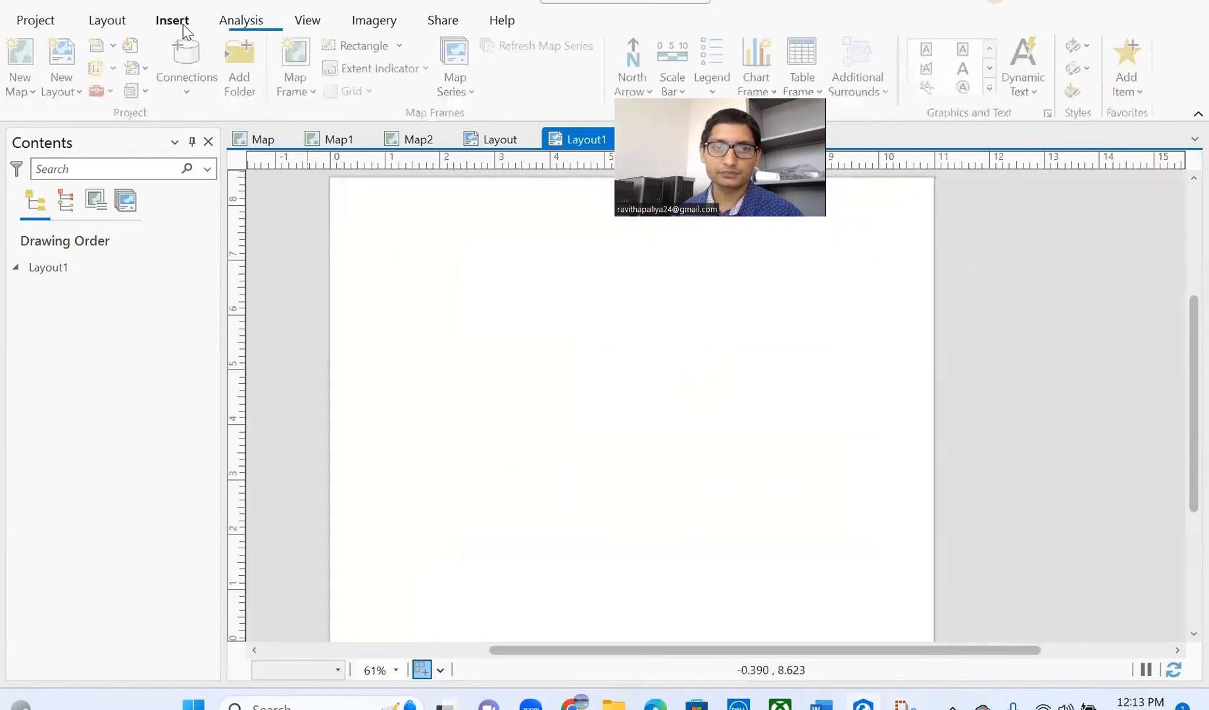
click(302, 80)
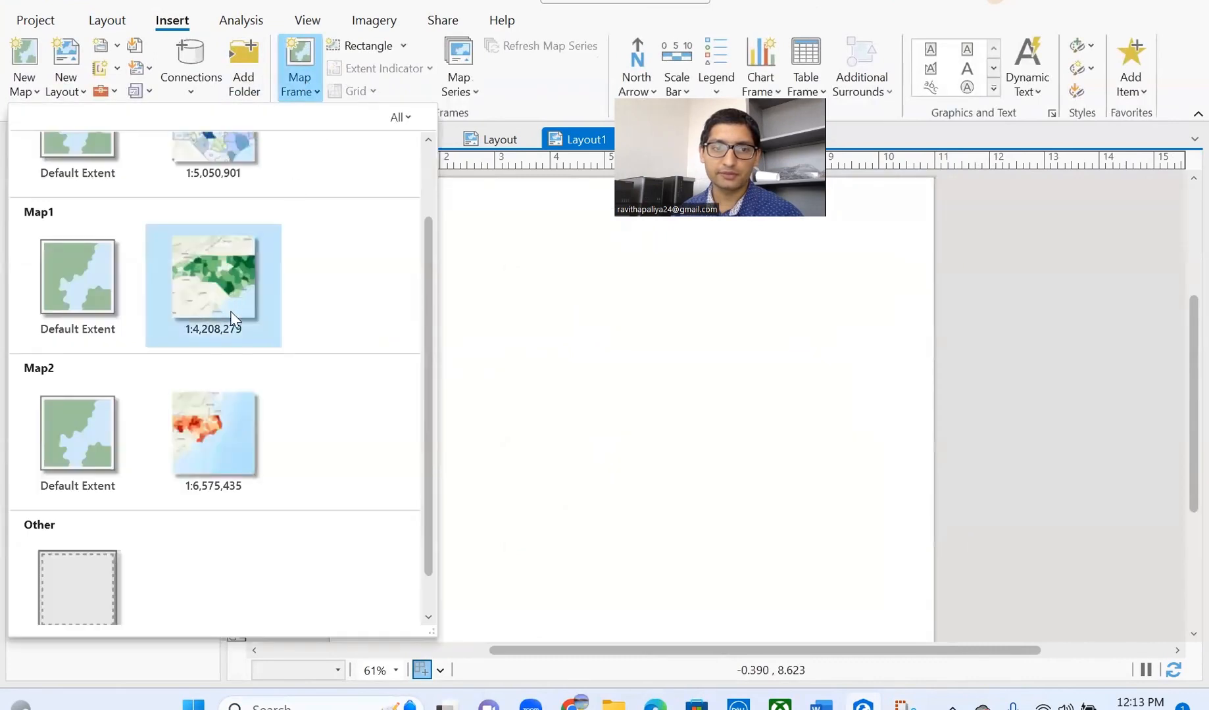
scroll(260, 365, up, 2)
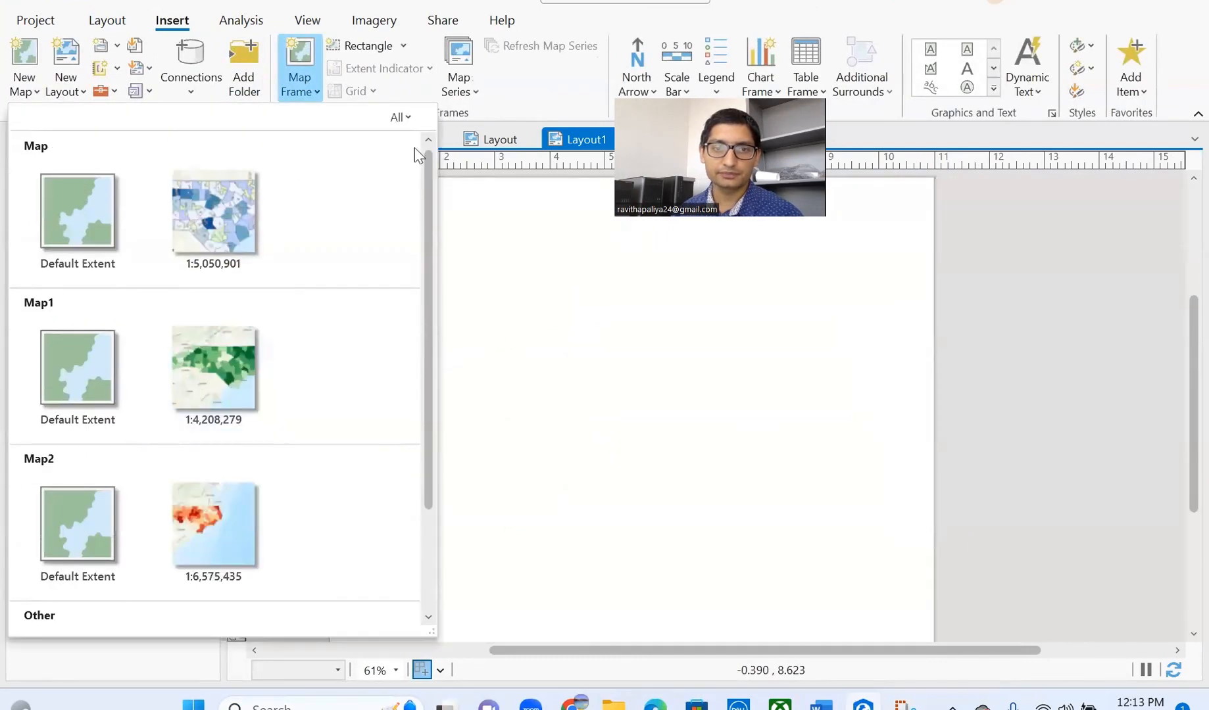
click(214, 223)
drag(358, 196, 891, 630)
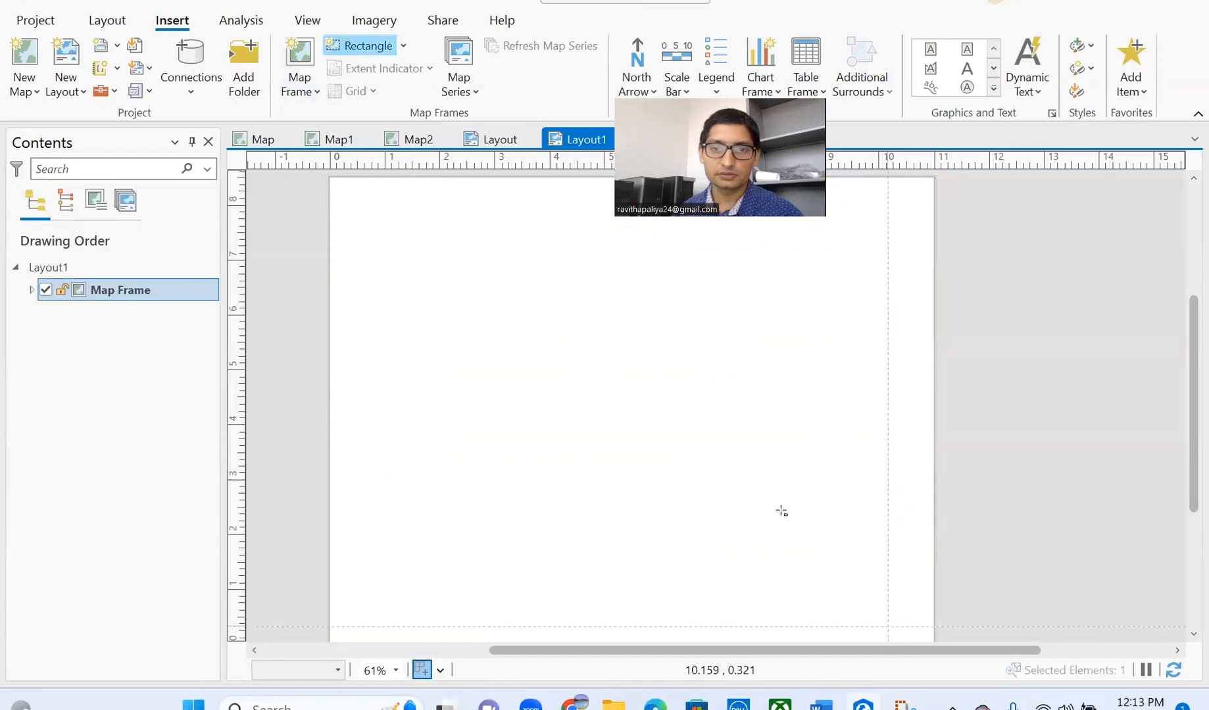
scroll(533, 349, down, 2)
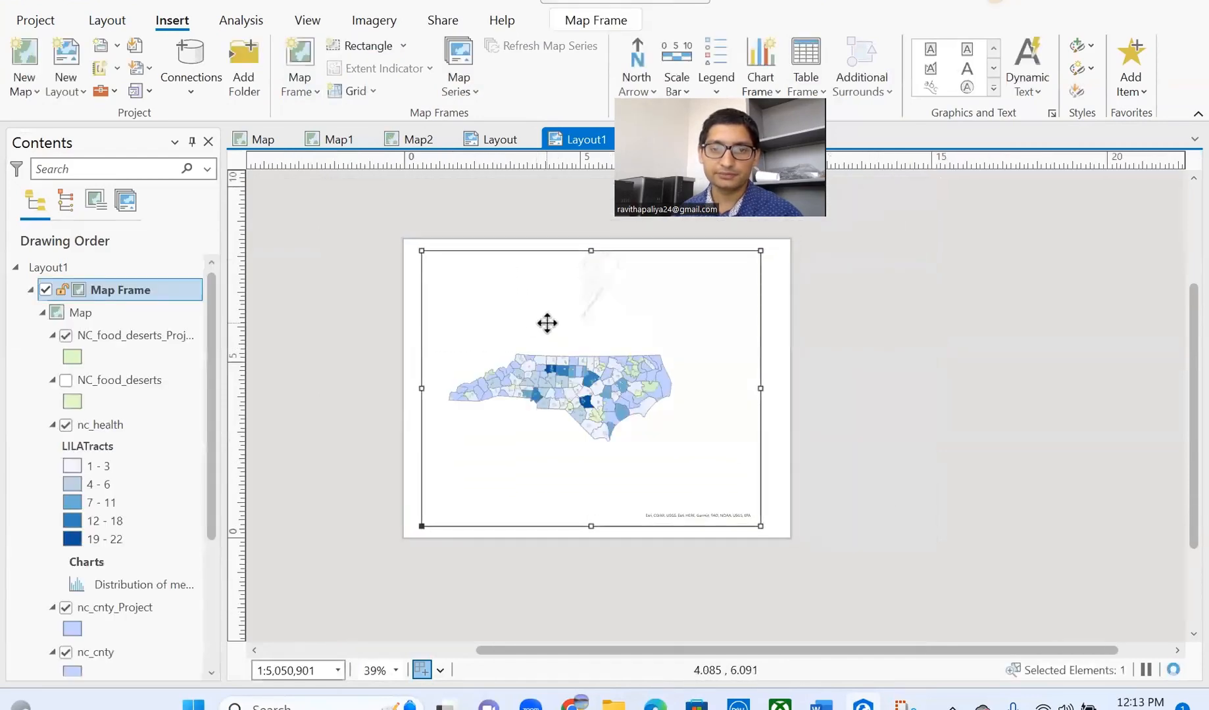
scroll(539, 385, up, 2)
- Activate the map frame, pan North Carolina slightly, and close activation
right_click(598, 343)
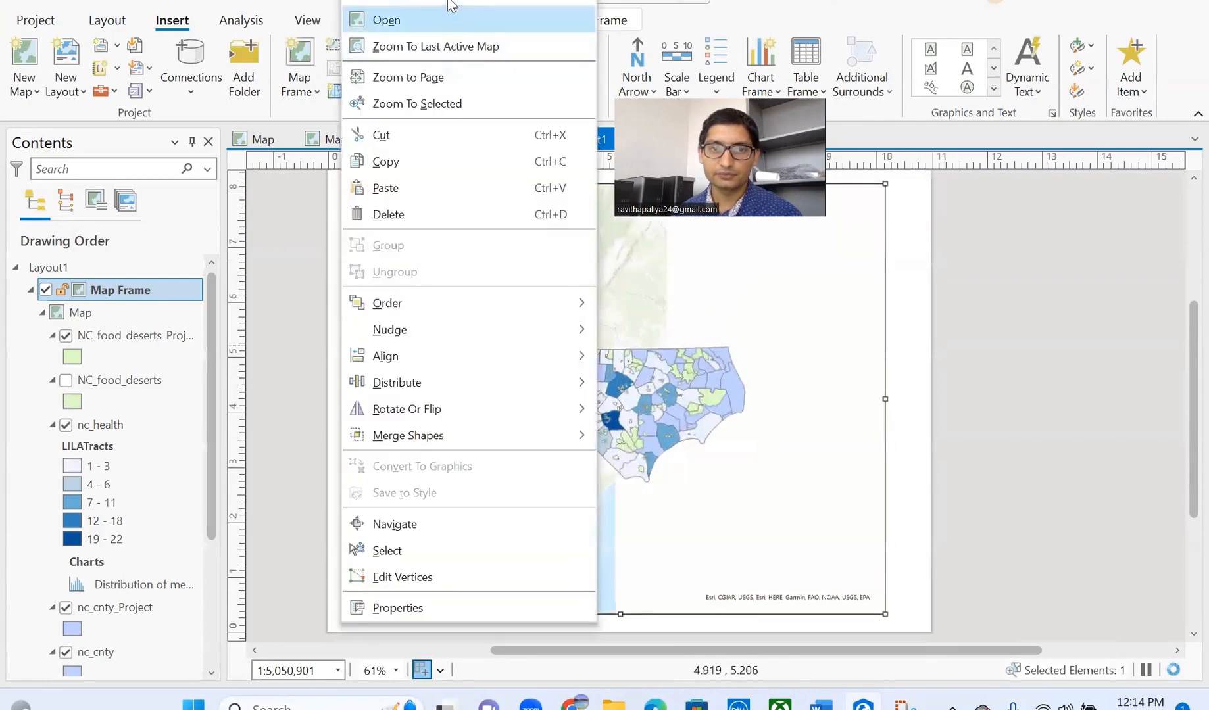
click(451, 1)
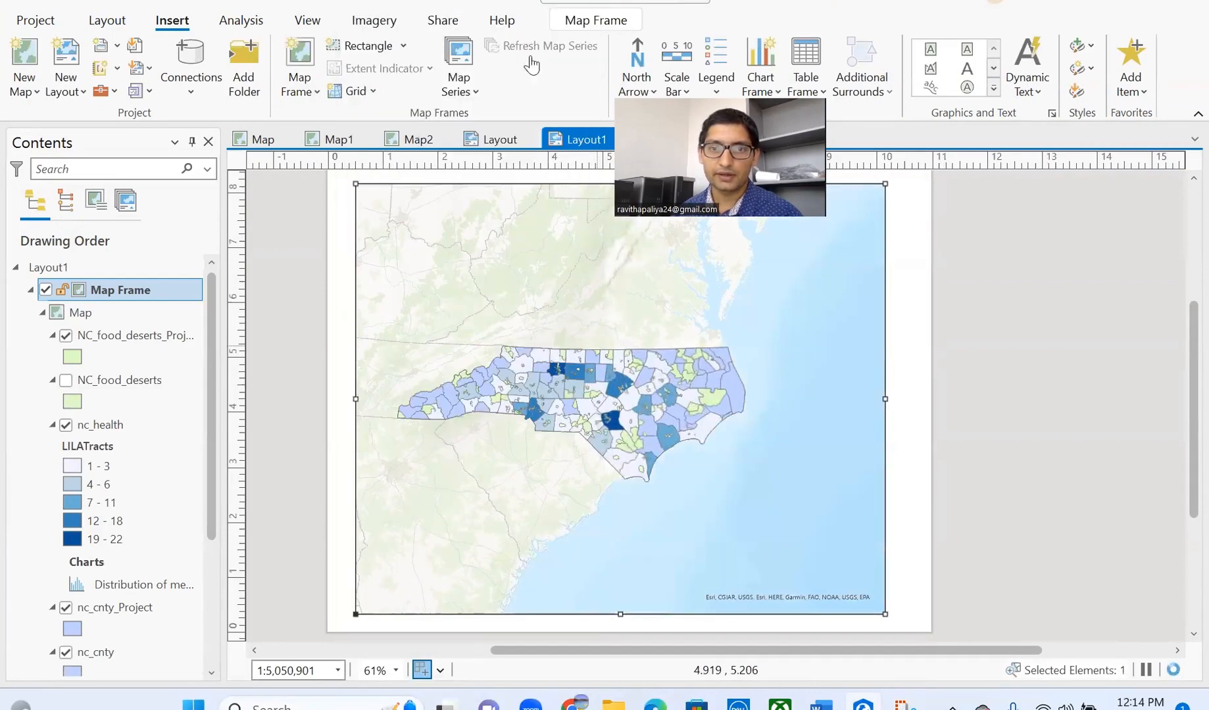
double_click(624, 372)
scroll(628, 362, up, 2)
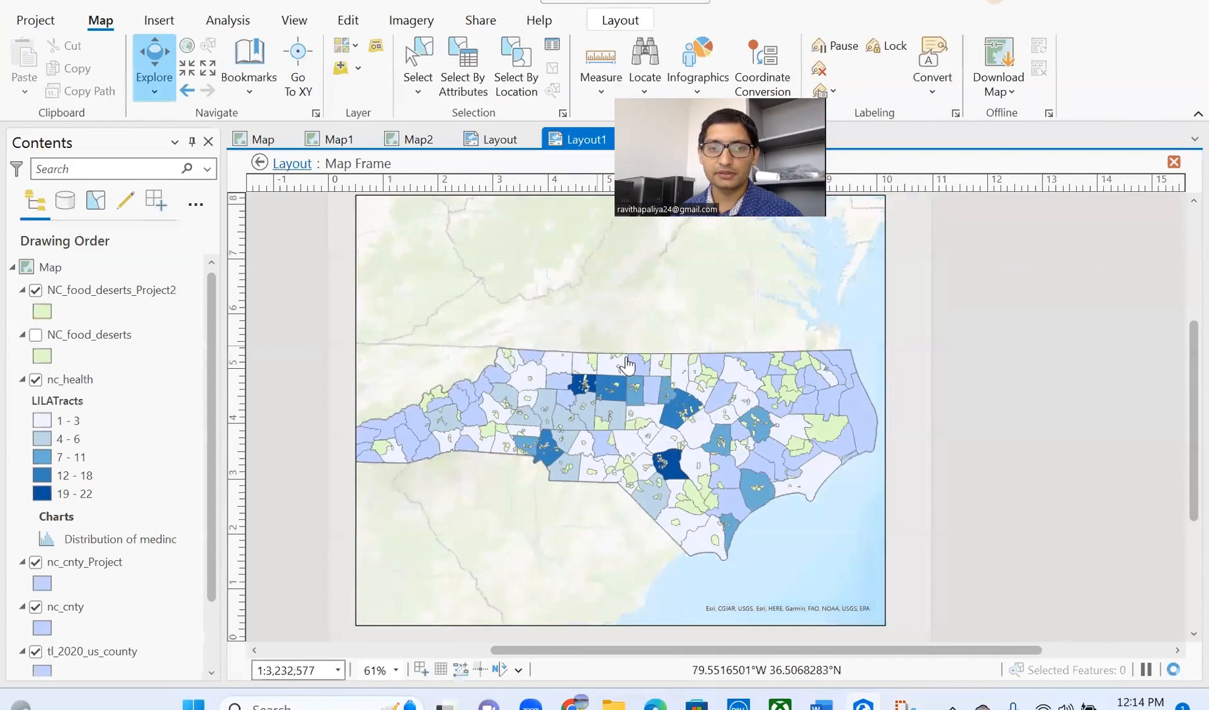
scroll(629, 367, down, 2)
drag(617, 375, 615, 373)
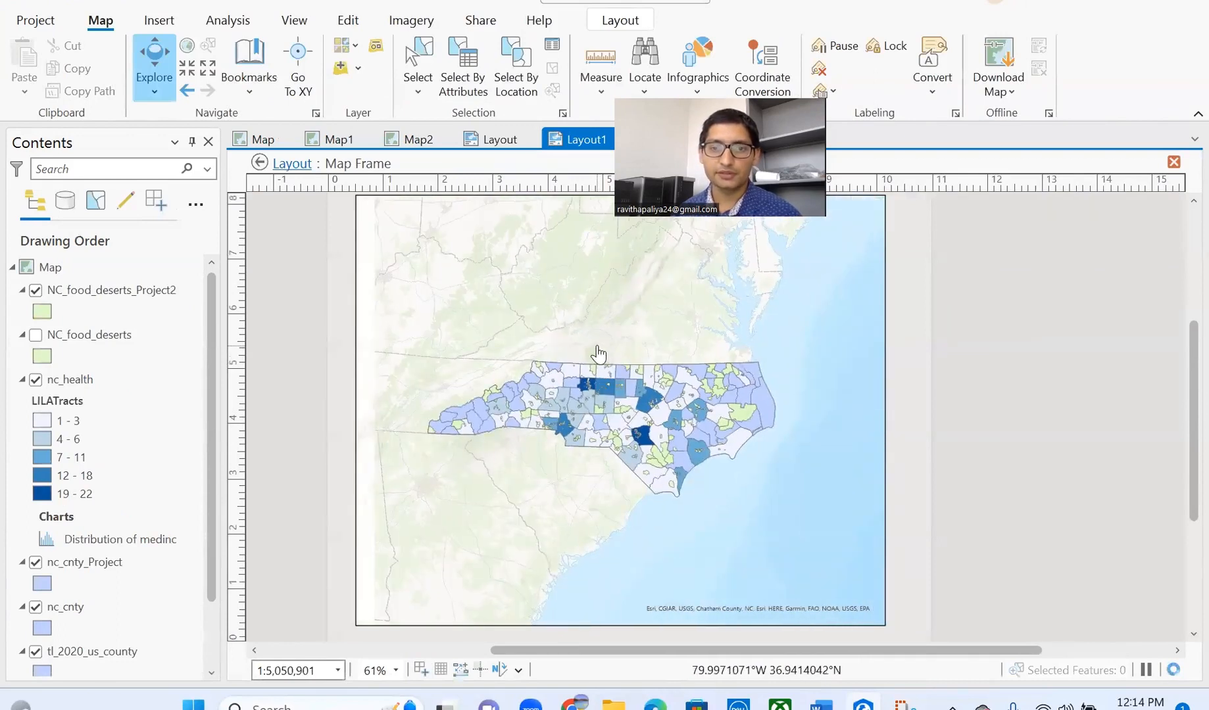
click(615, 21)
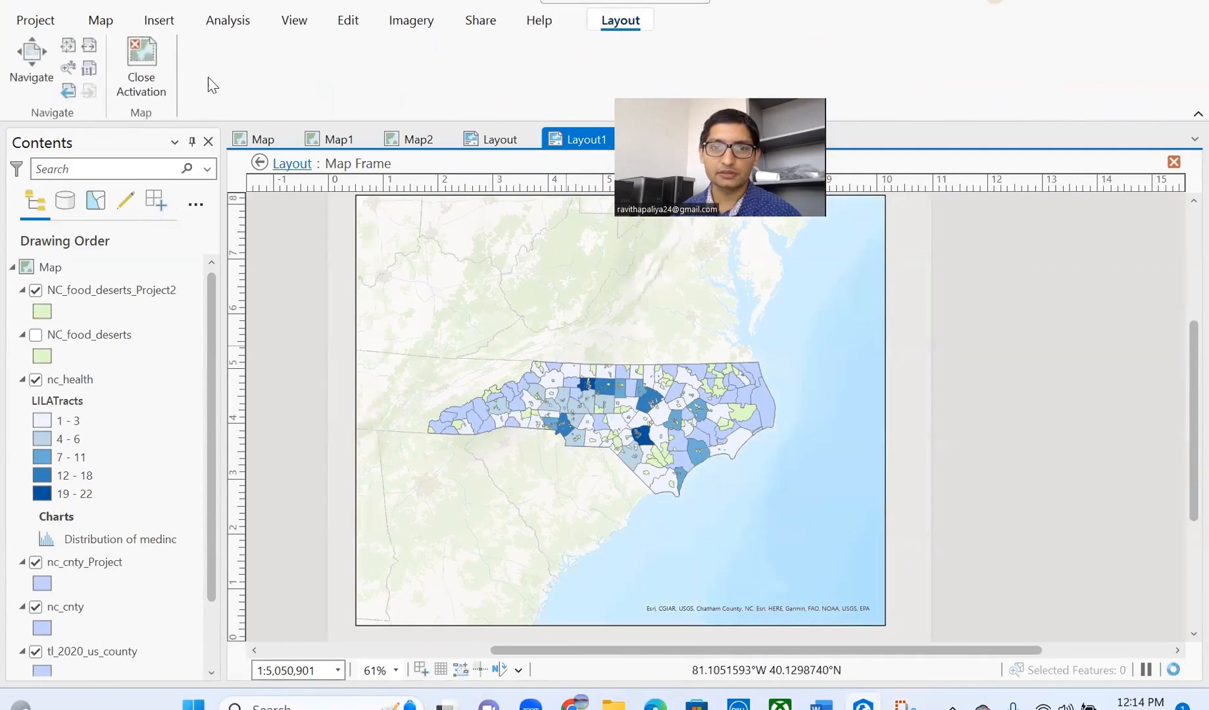
click(147, 69)
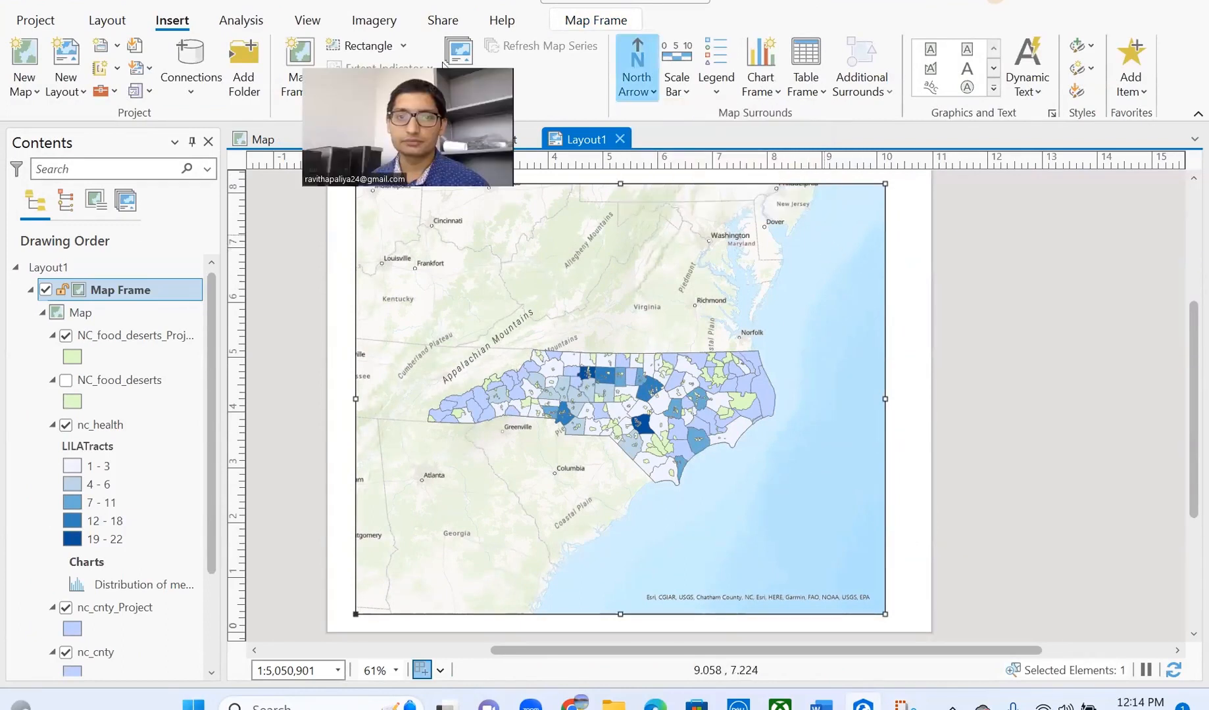
- Insert a north arrow at the map's top right
click(722, 166)
click(748, 271)
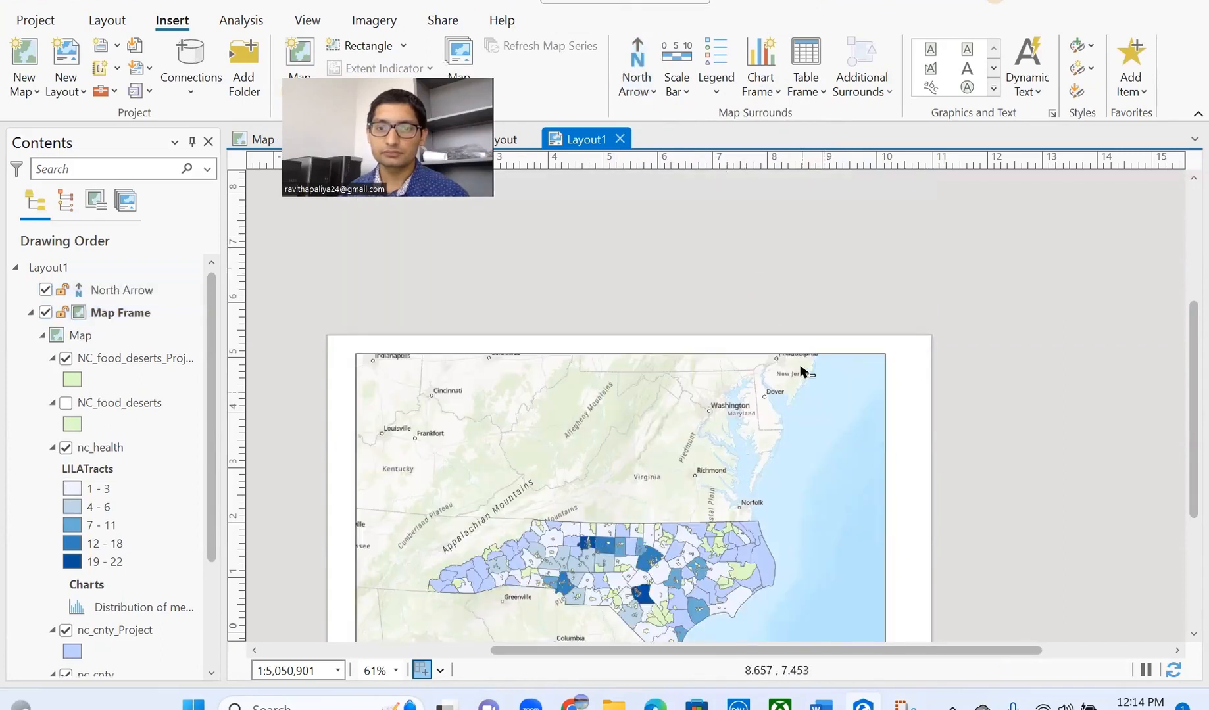
click(822, 416)
drag(821, 424, 842, 324)
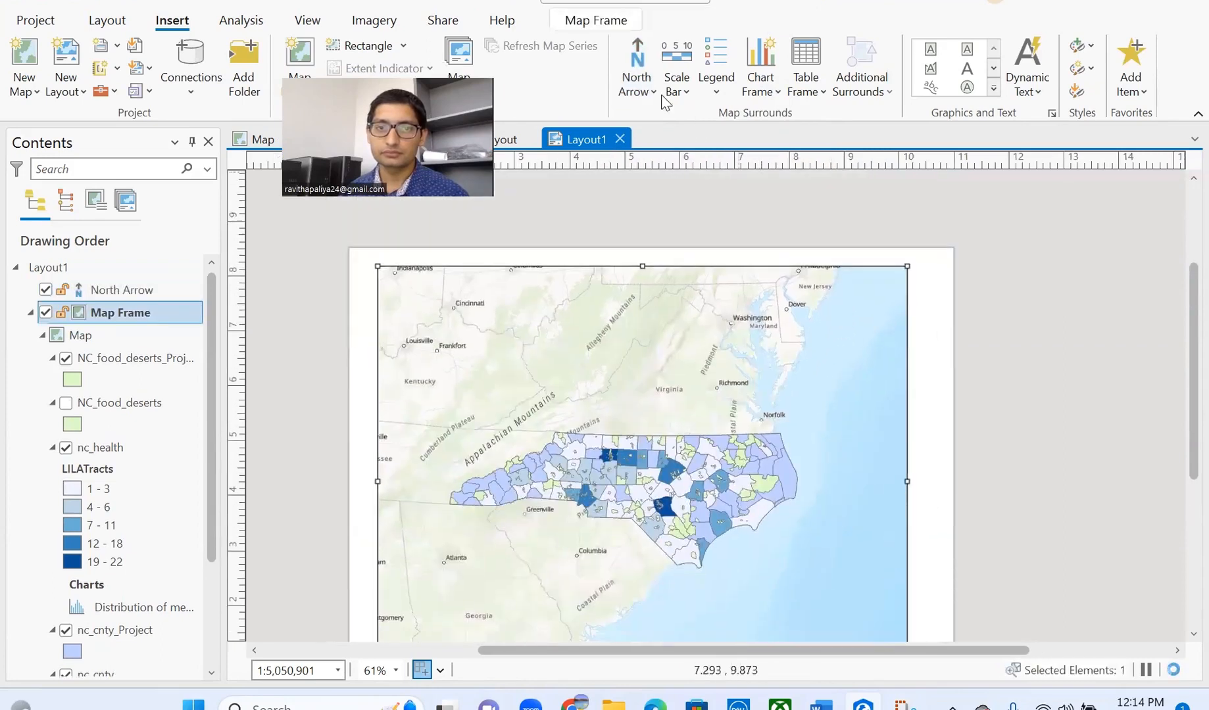
click(636, 66)
click(835, 319)
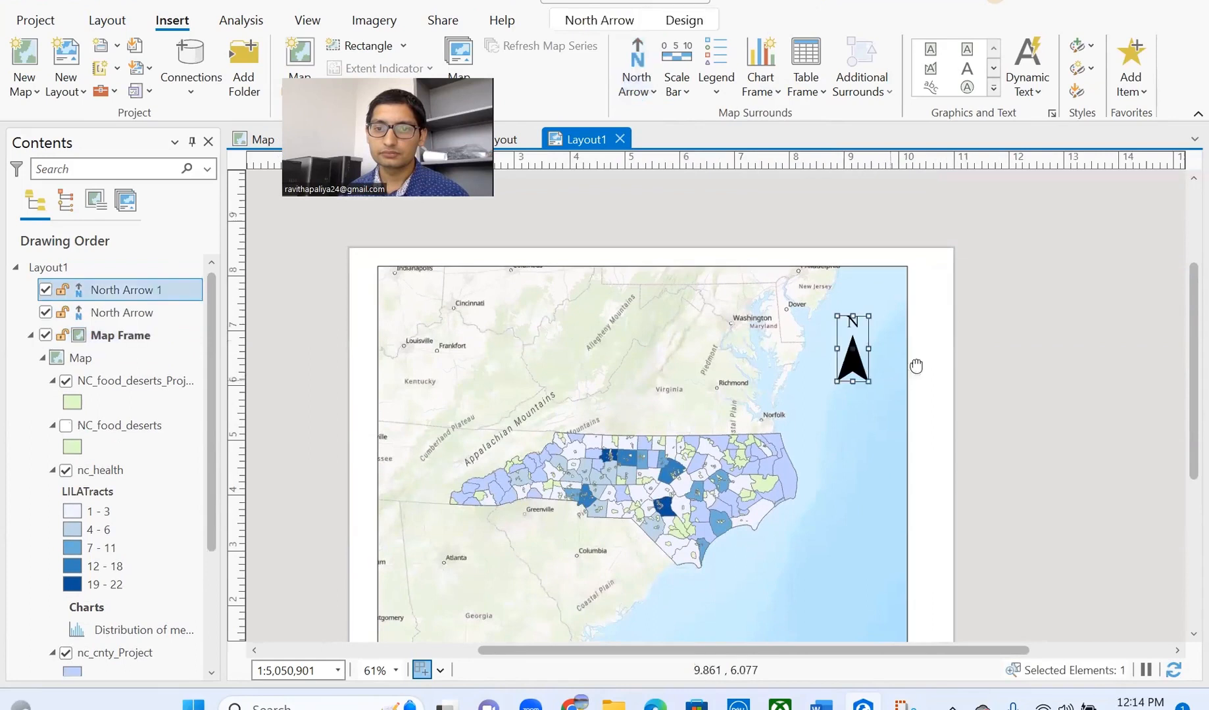
drag(917, 365, 918, 276)
click(716, 66)
- Draw a legend at the map's lower right
drag(916, 580, 893, 588)
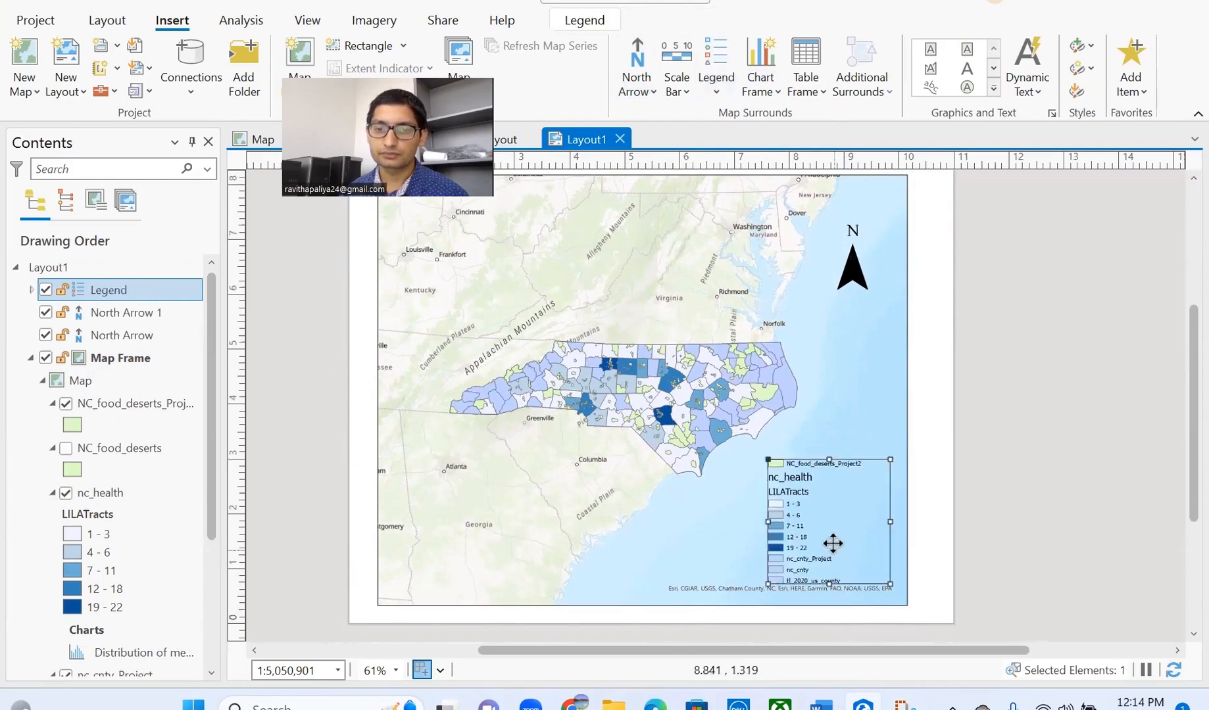
click(1008, 486)
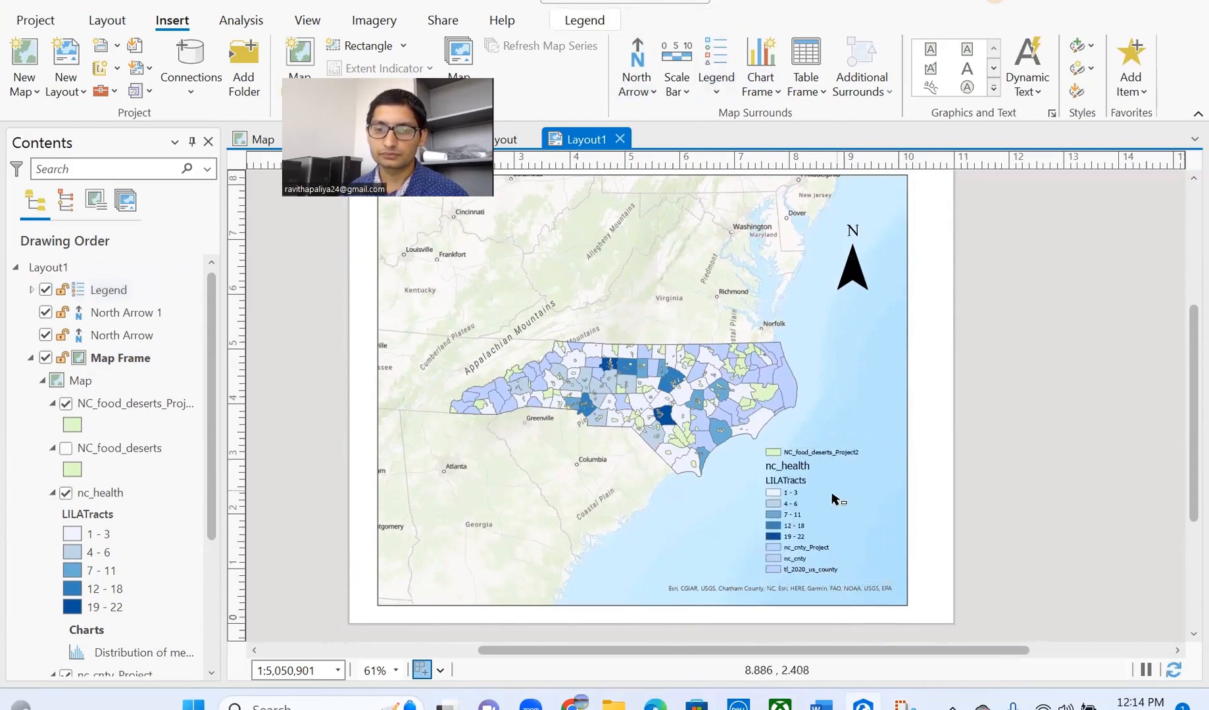
click(818, 503)
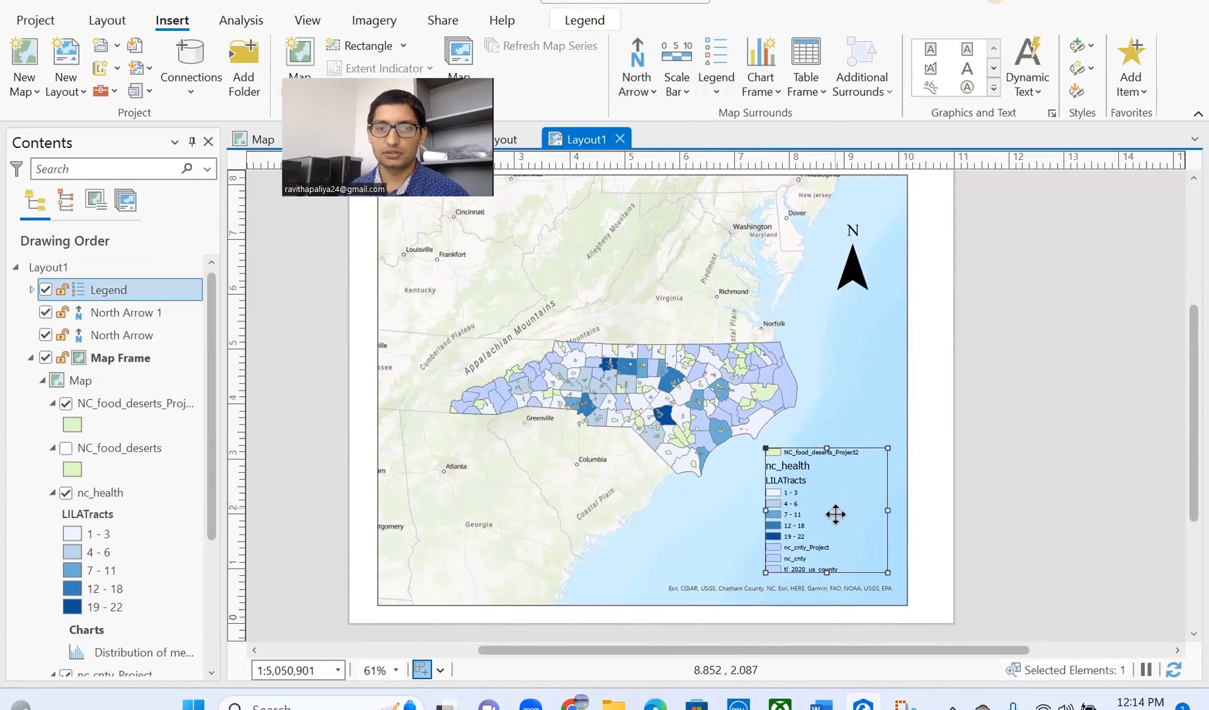
drag(835, 526, 842, 496)
click(964, 457)
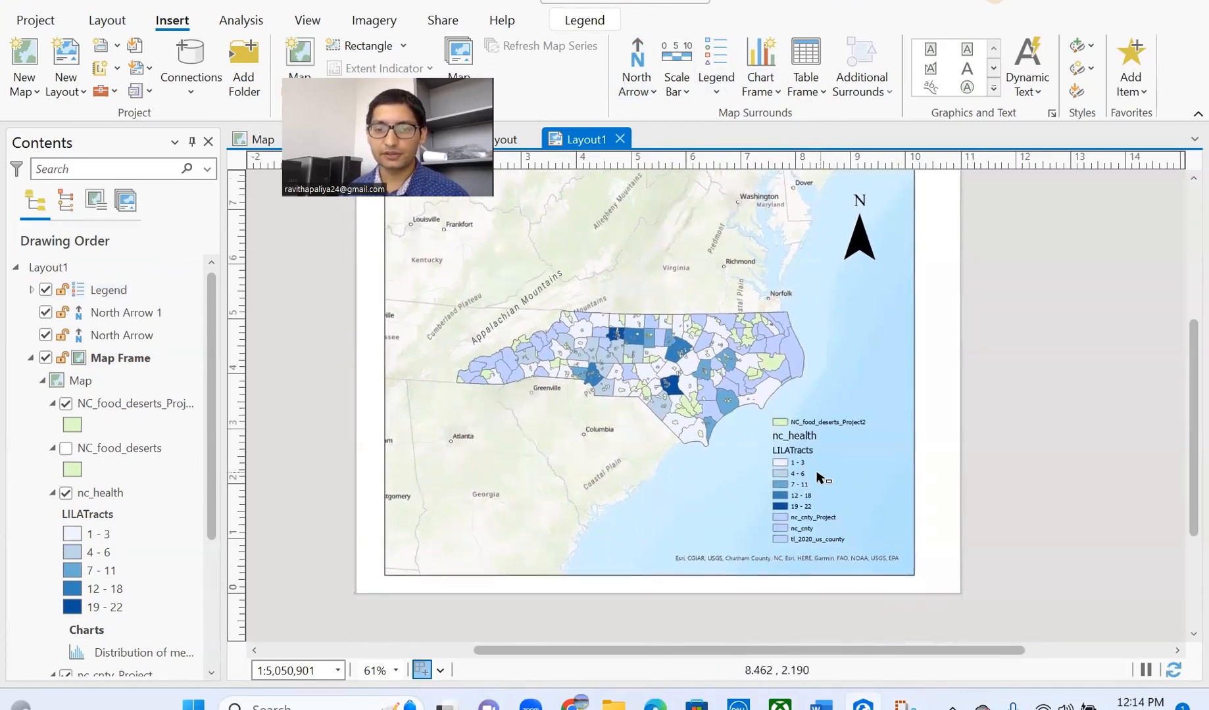
click(819, 477)
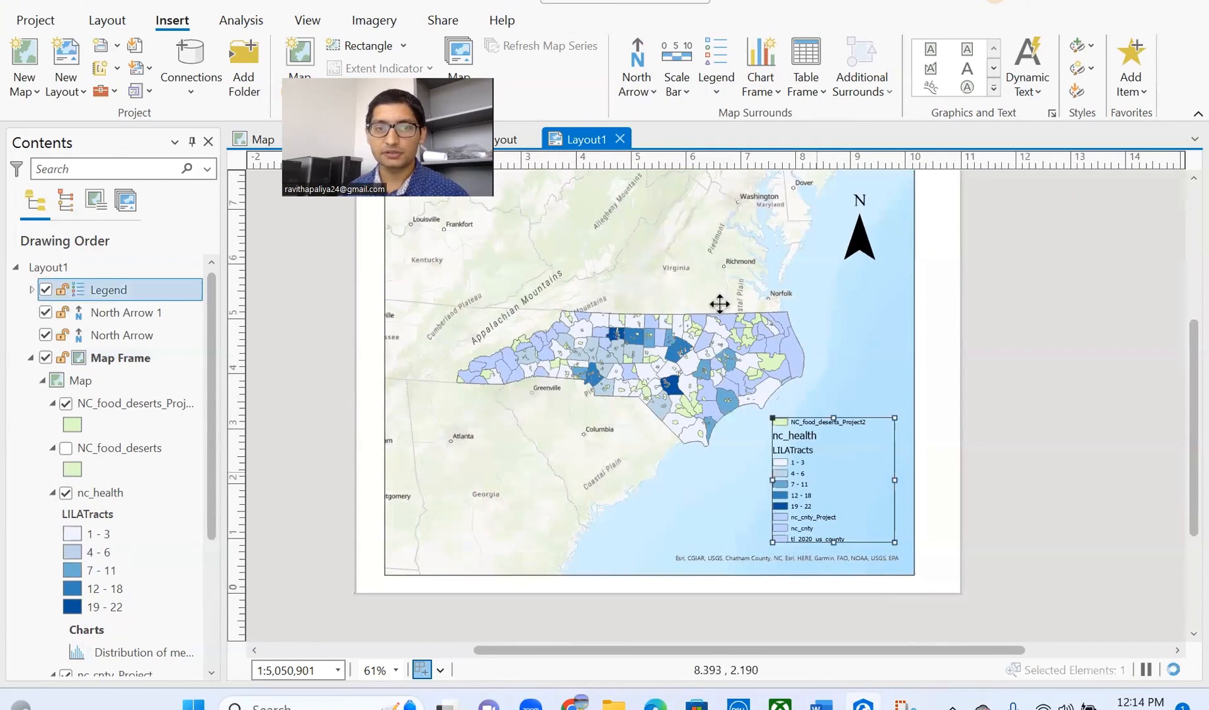
- Add a 0–220 mile scale bar at the map's lower left
click(672, 66)
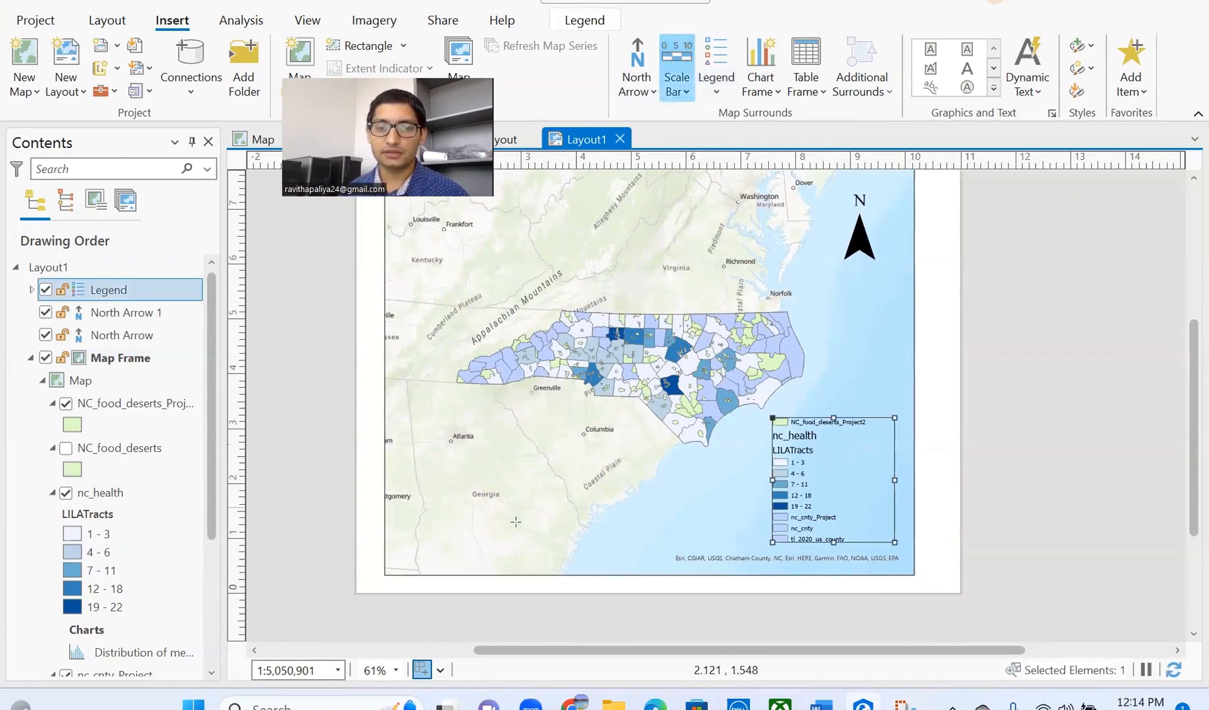
drag(662, 540, 472, 507)
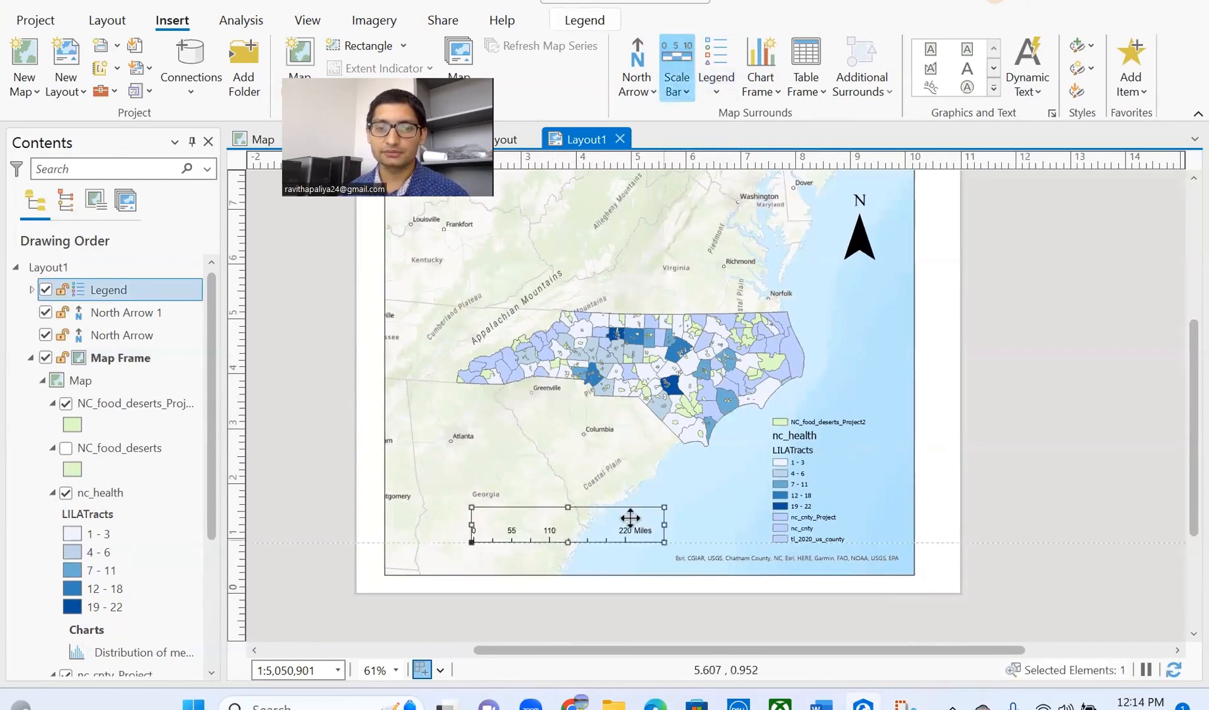
click(960, 388)
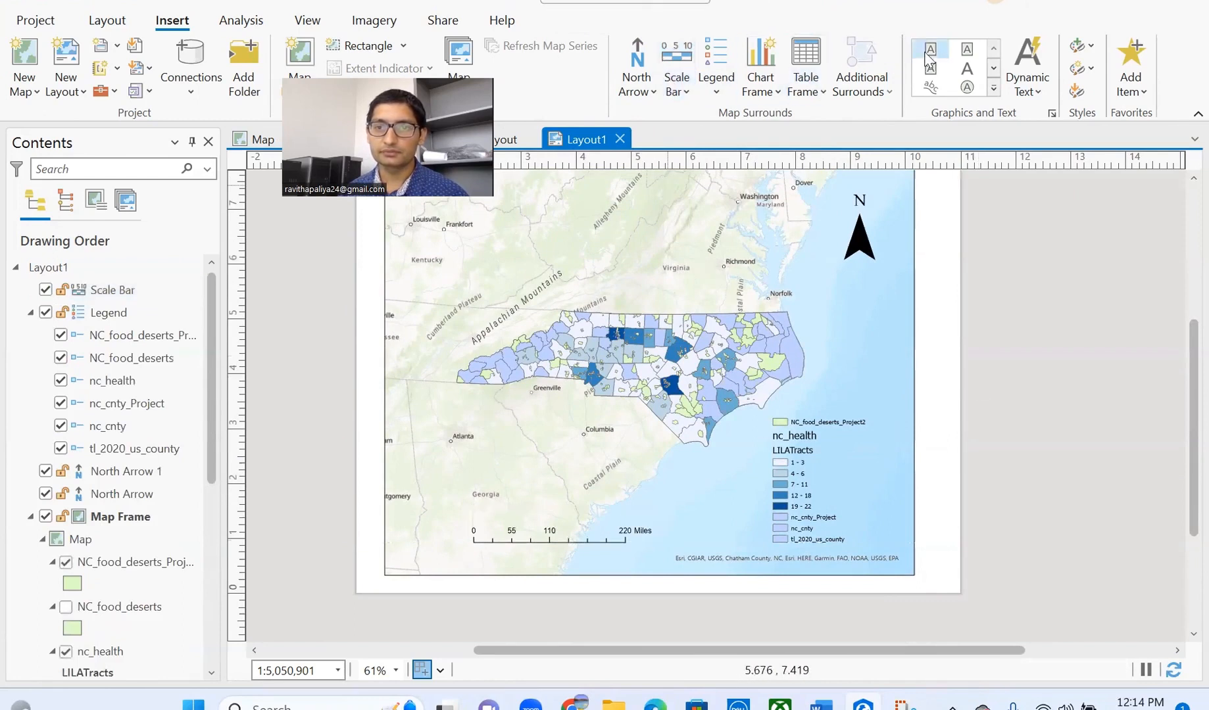
- Place a text box near the top of the map and shorten the map frame
drag(544, 177, 706, 208)
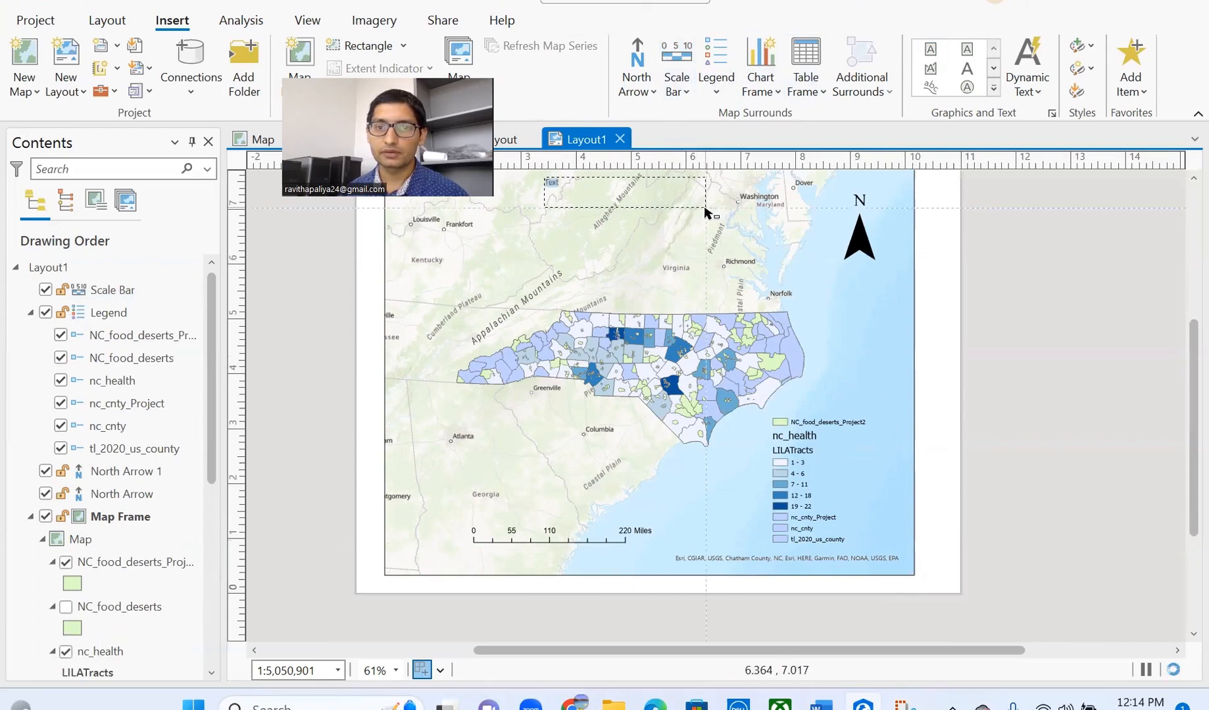
click(630, 548)
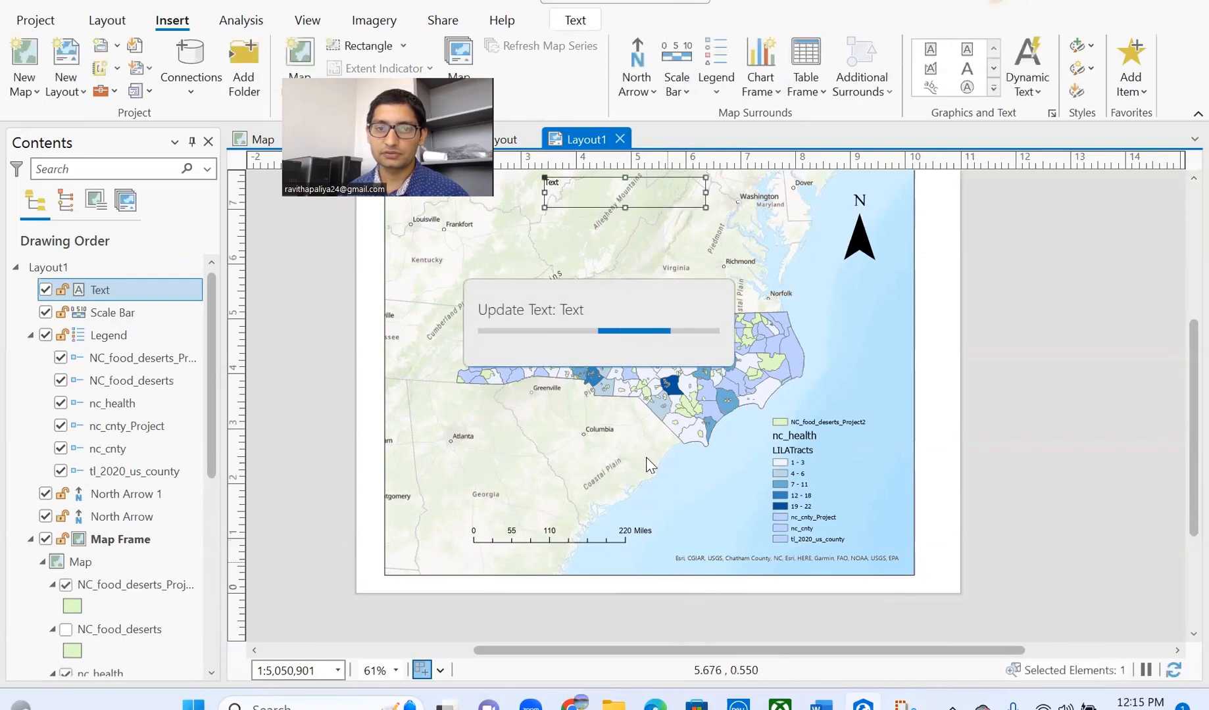
click(684, 556)
drag(647, 575, 641, 526)
- Move the scale bar and legend up, raise the frame bottom, and shrink the legend inside
click(555, 540)
drag(556, 539, 534, 435)
drag(773, 463, 784, 413)
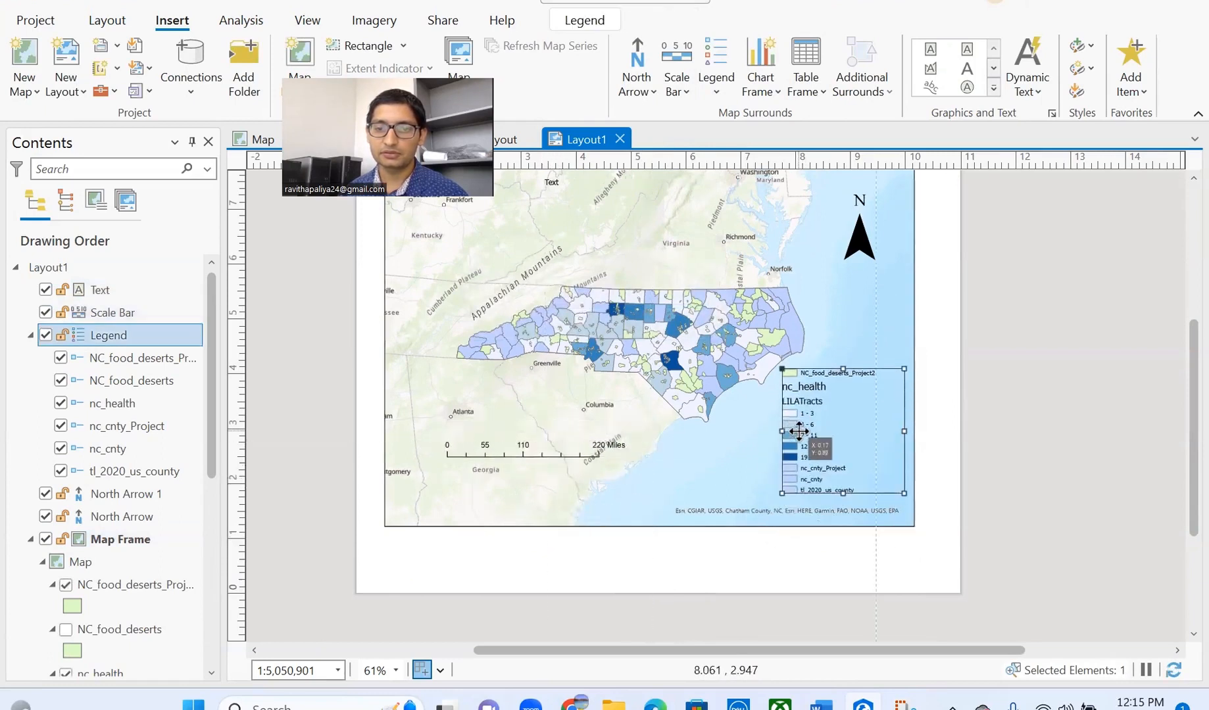
click(649, 526)
drag(650, 526, 642, 475)
click(808, 389)
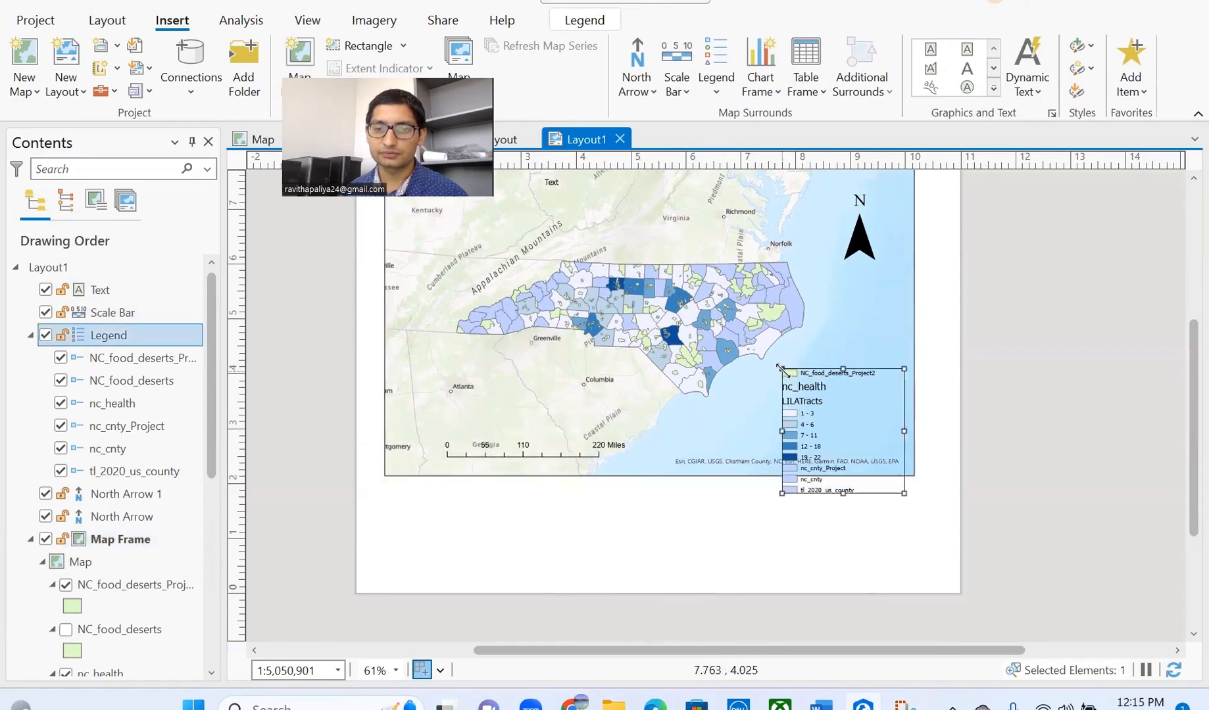
mouse_move(809, 396)
mouse_down()
mouse_move(838, 442)
mouse_move(817, 395)
mouse_up()
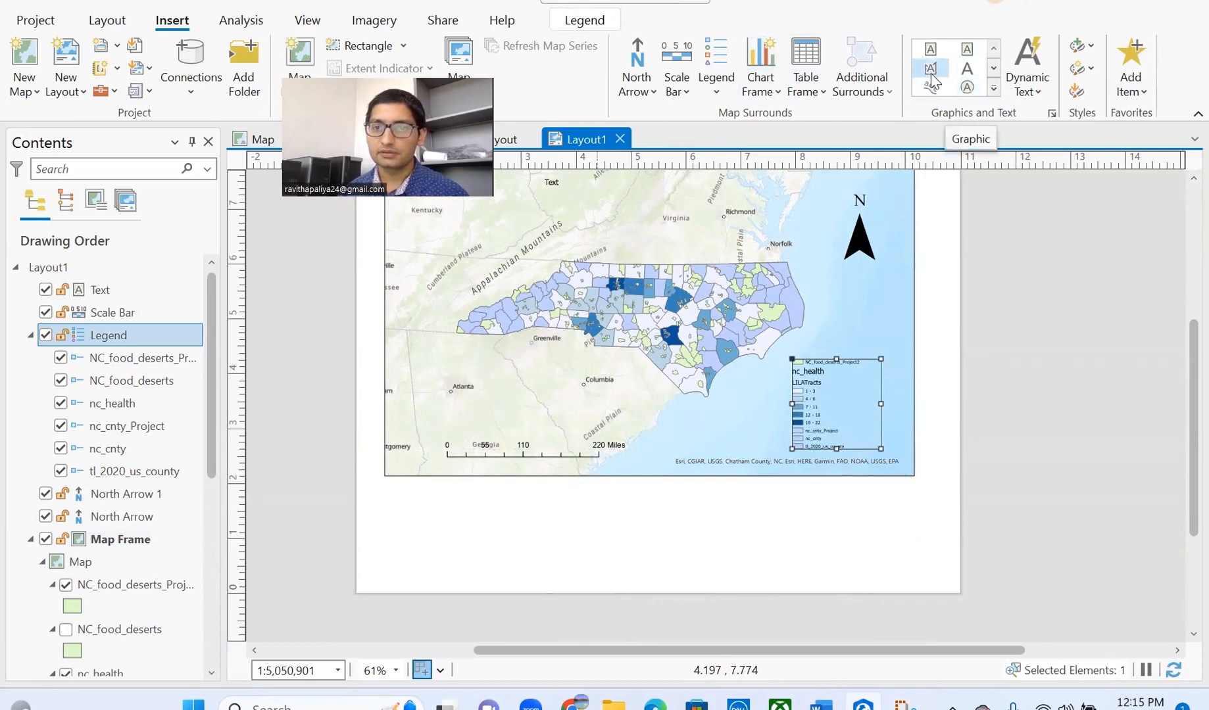
- Start a Picture graphic on the layout and browse to the Downloads folder
click(993, 88)
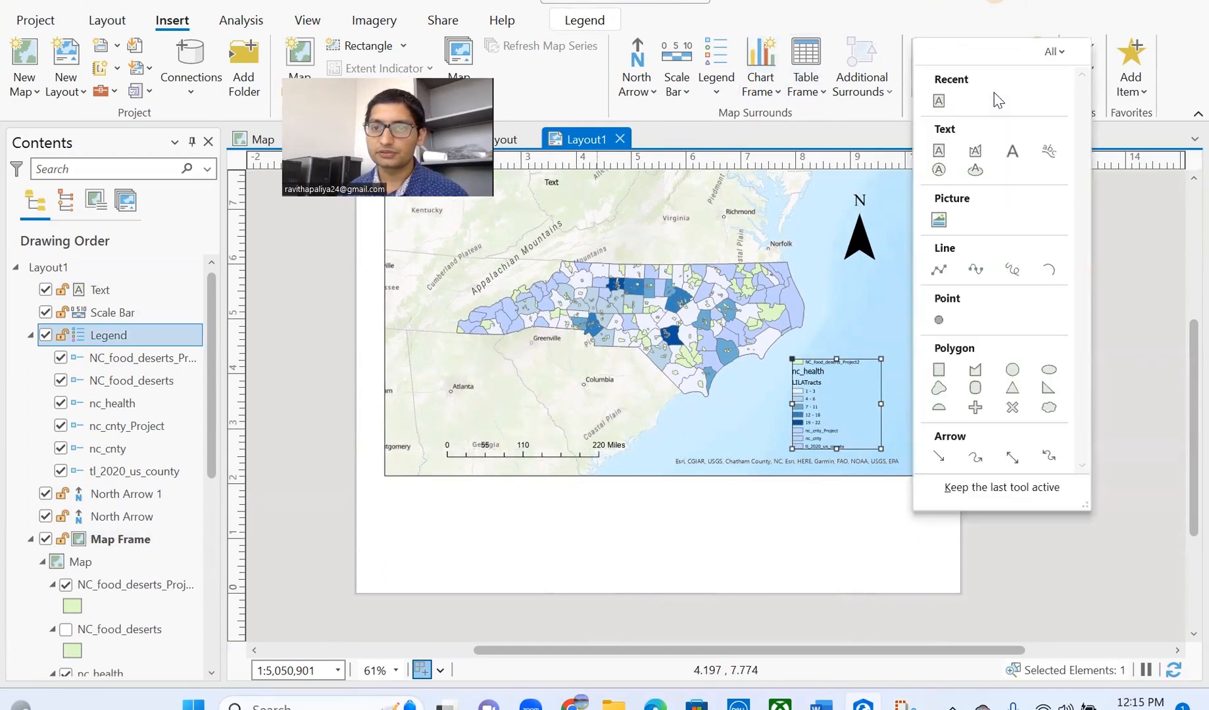
click(939, 221)
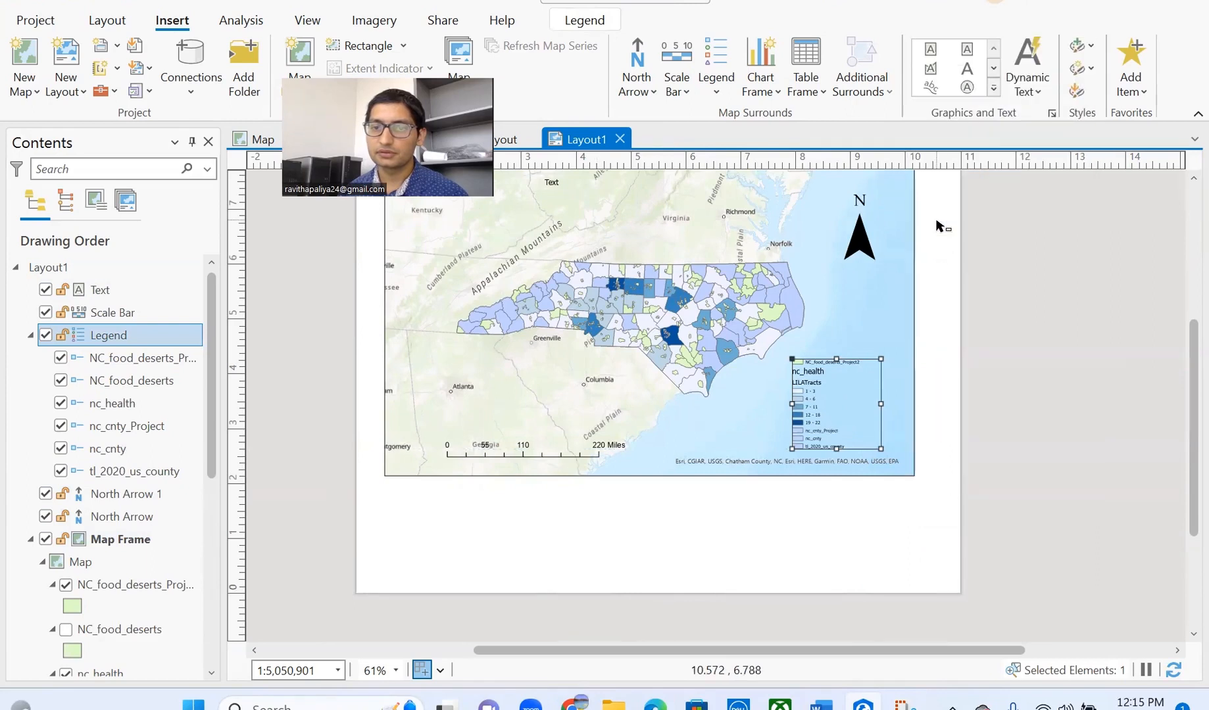
click(907, 144)
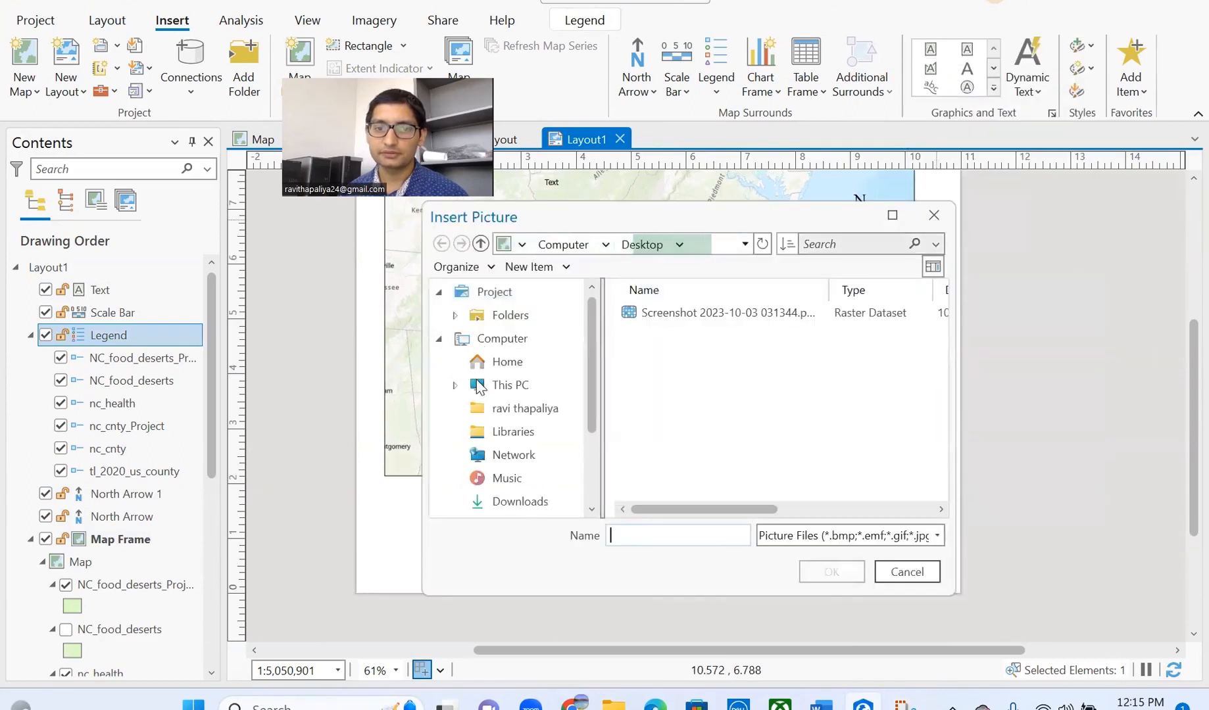
click(516, 501)
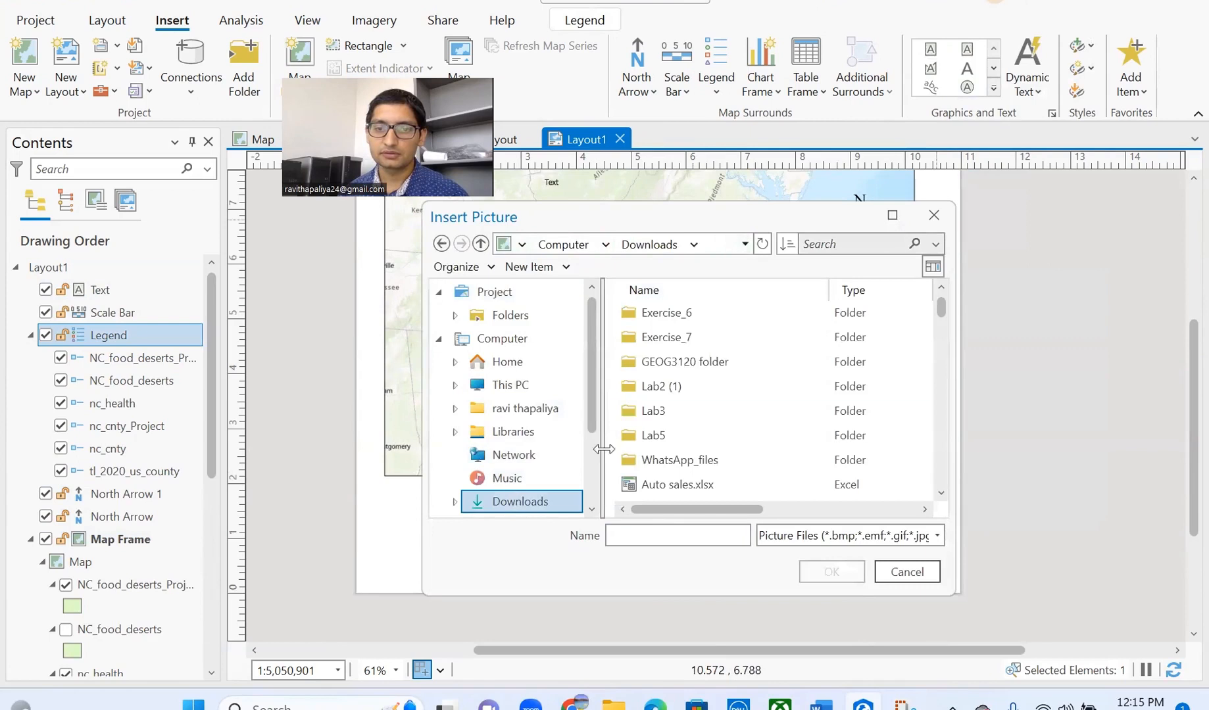
scroll(665, 402, down, 2)
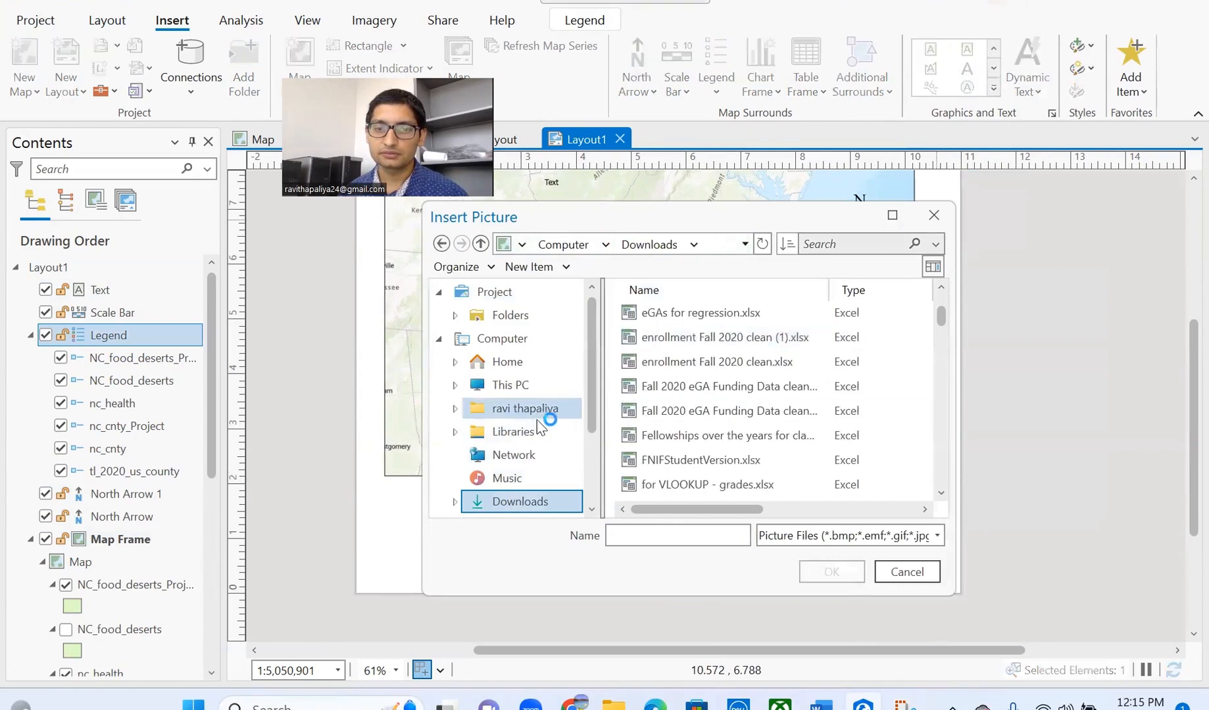
scroll(694, 403, down, 5)
scroll(694, 402, up, 5)
scroll(694, 403, down, 2)
scroll(694, 403, up, 3)
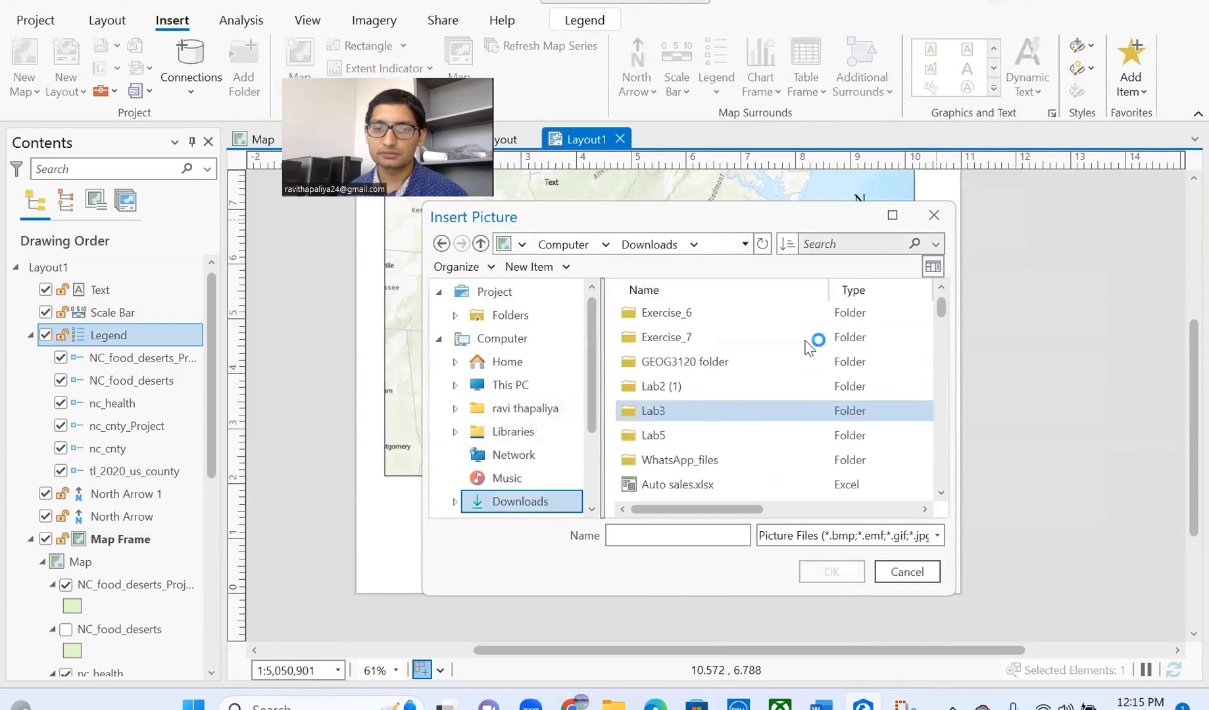
- Filter the Downloads file list to show only PNG images
click(674, 536)
text(scree)
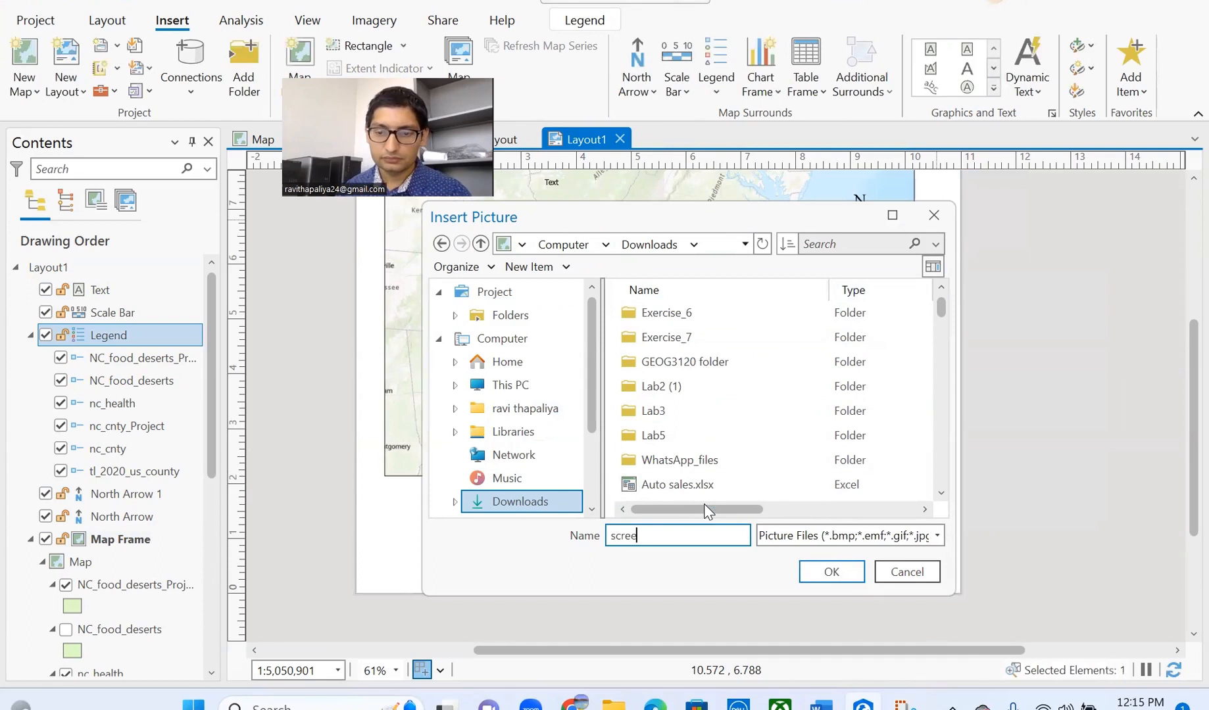
key(BackSpace)
key(BackSpace)
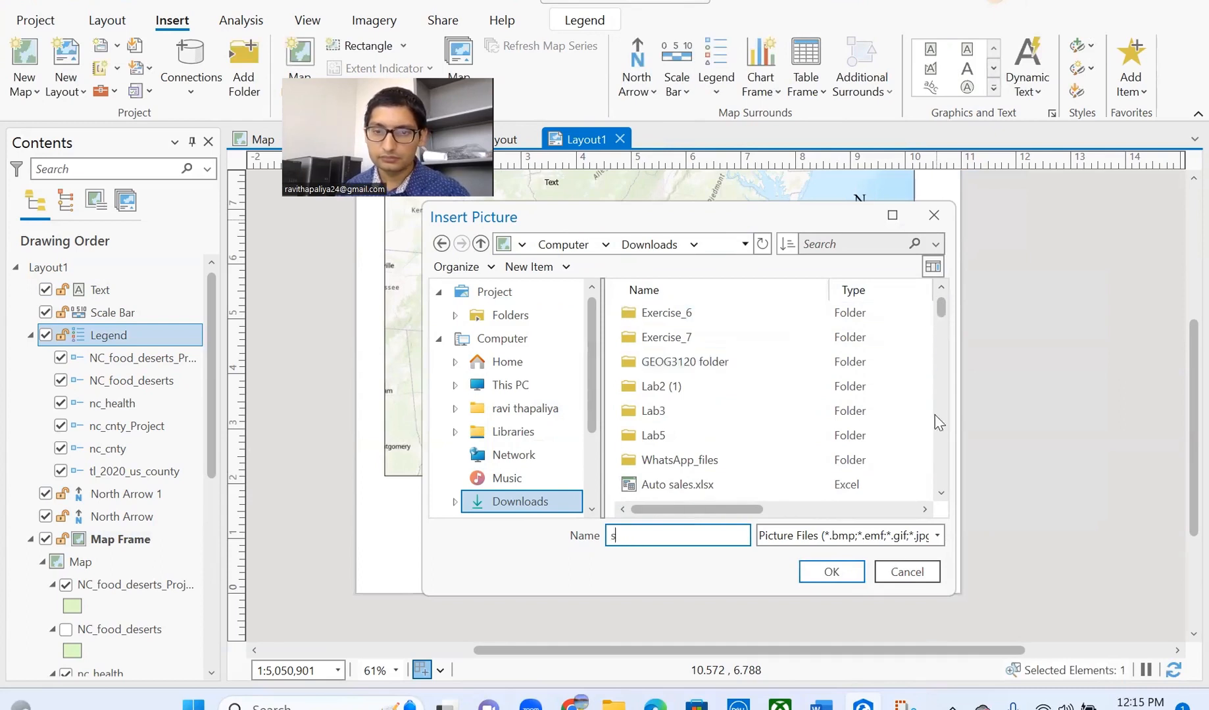
scroll(934, 460, down, 10)
click(906, 536)
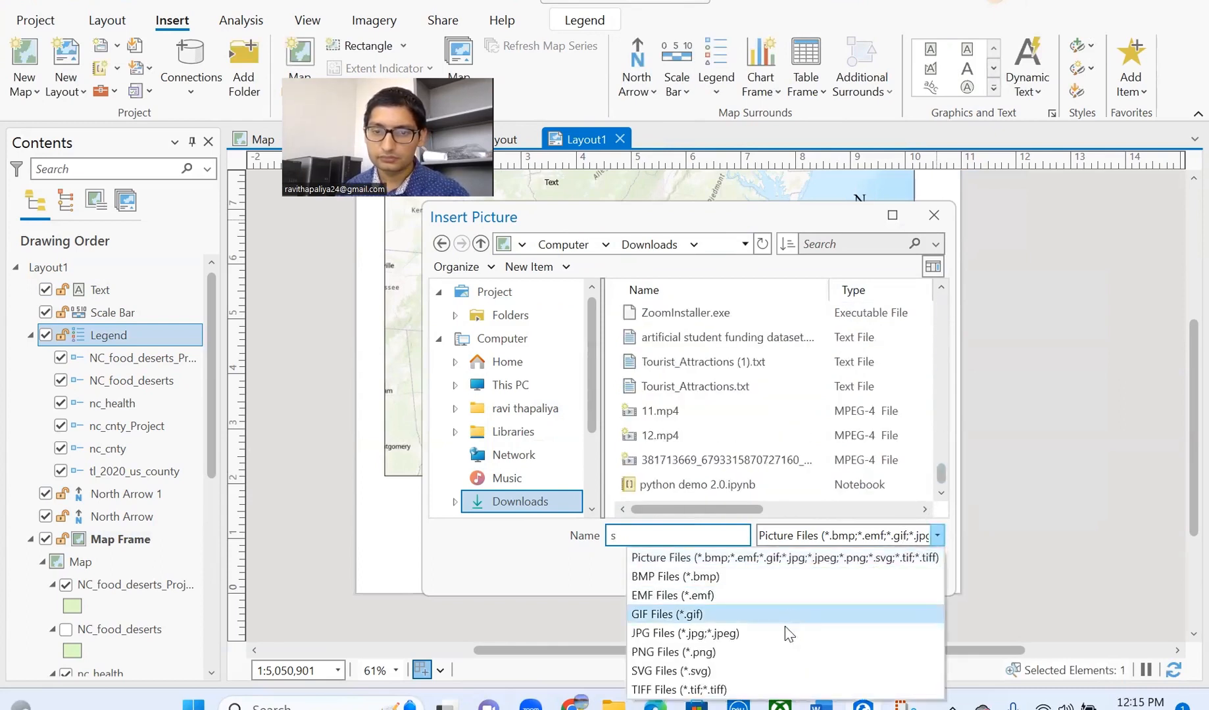
click(726, 650)
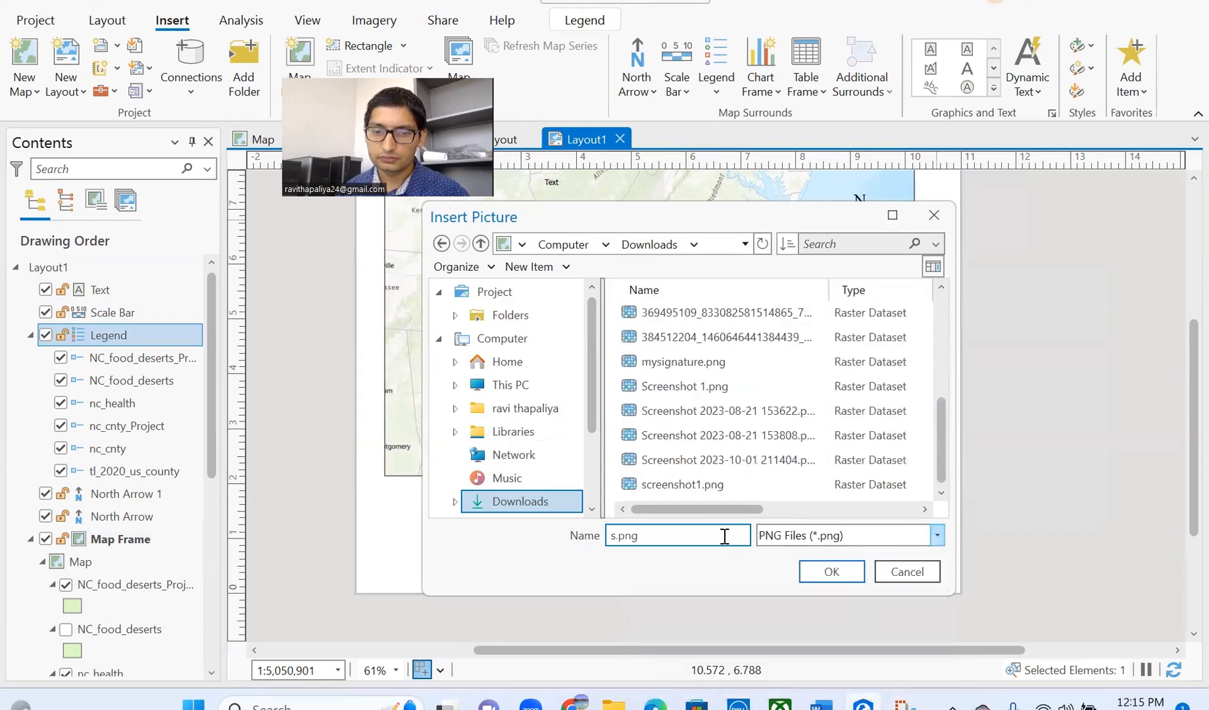
- Choose Screenshot 1.png and draw its picture frame below the map
click(712, 487)
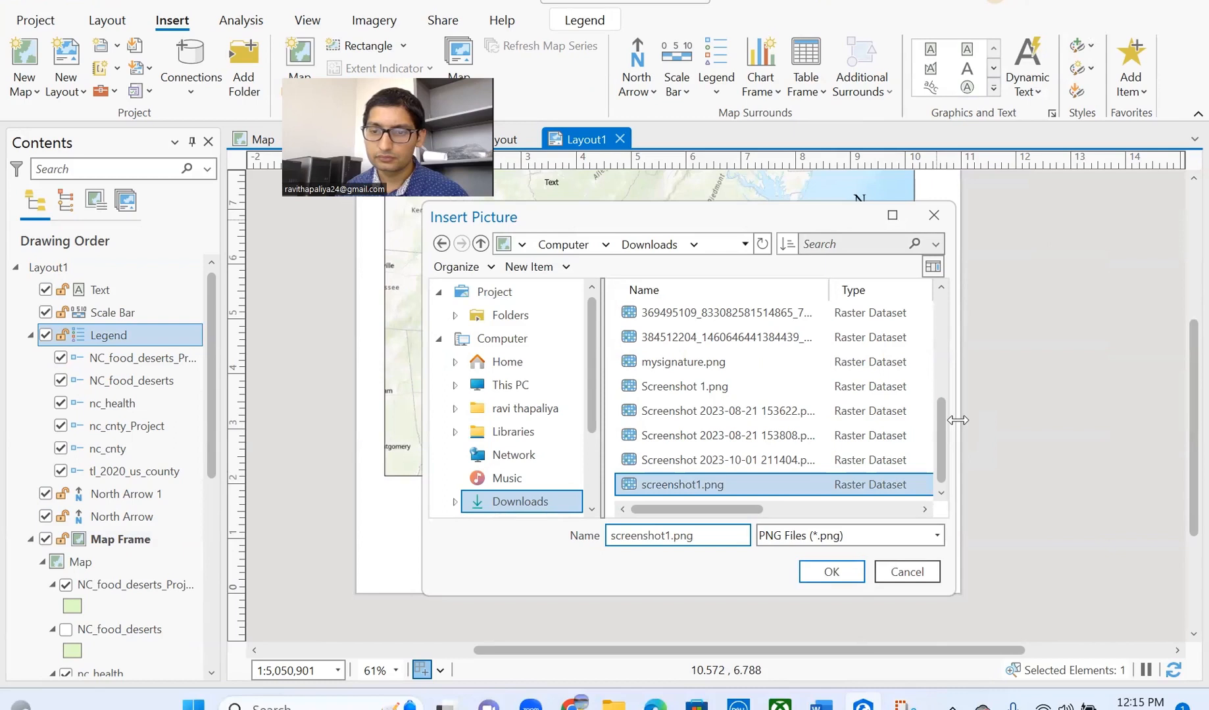
drag(958, 420, 1018, 419)
click(968, 395)
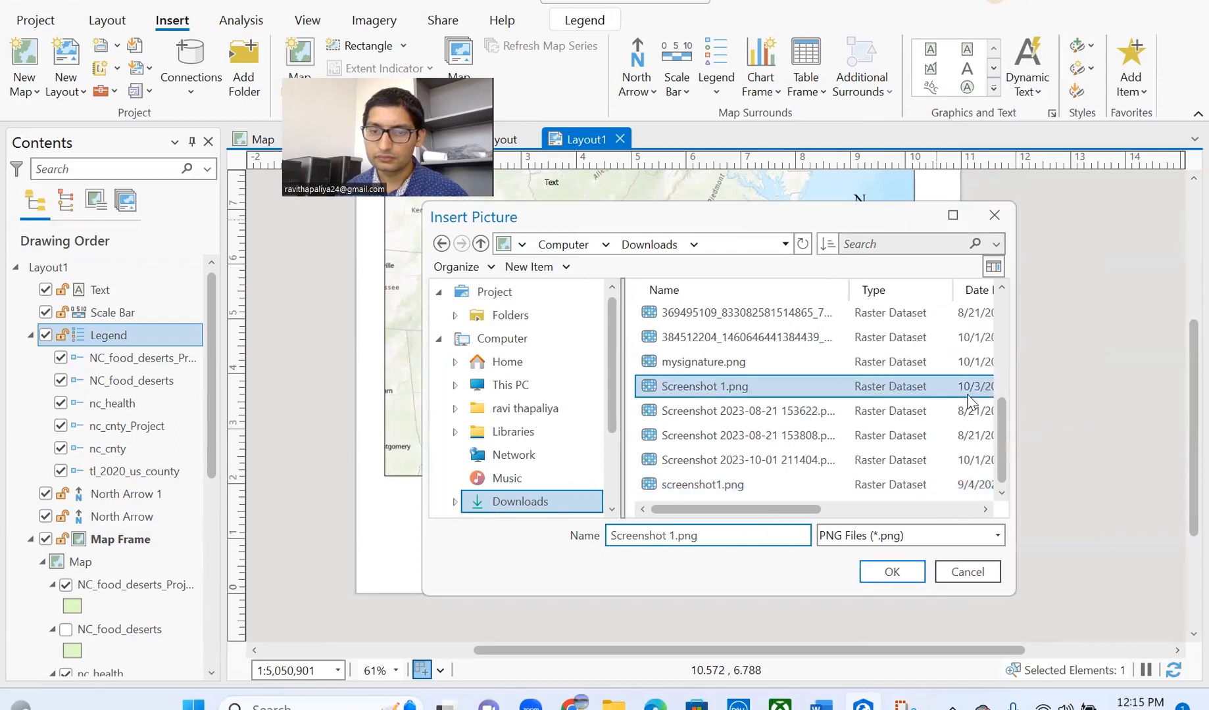
click(892, 569)
drag(405, 485, 907, 582)
- Nudge the map frame's bottom edge up so the summary-table picture fits cleanly beneath it
click(952, 545)
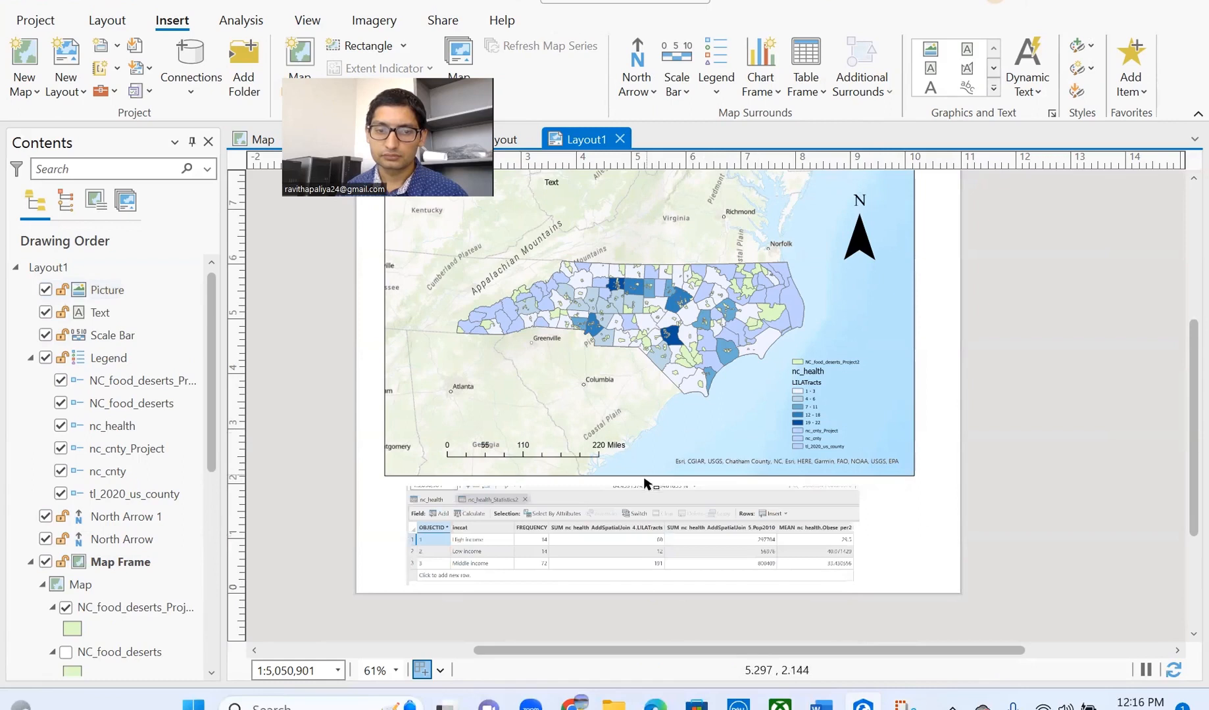
scroll(619, 454, down, 4)
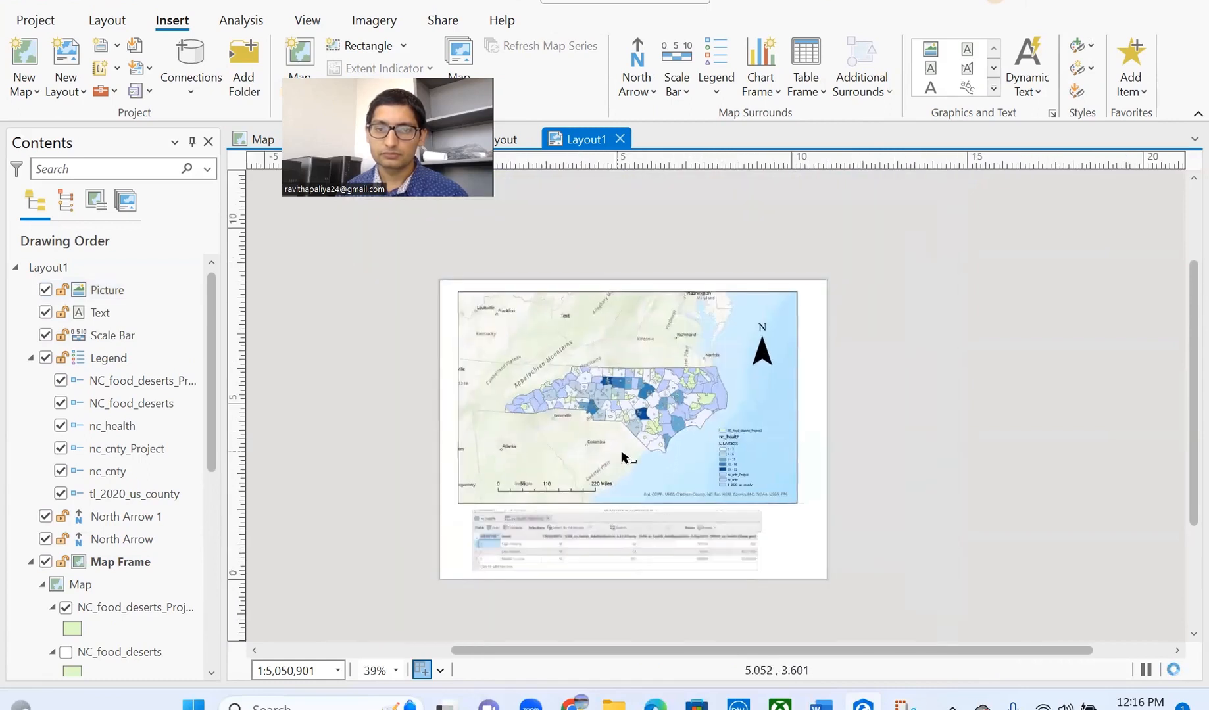
drag(630, 460, 622, 449)
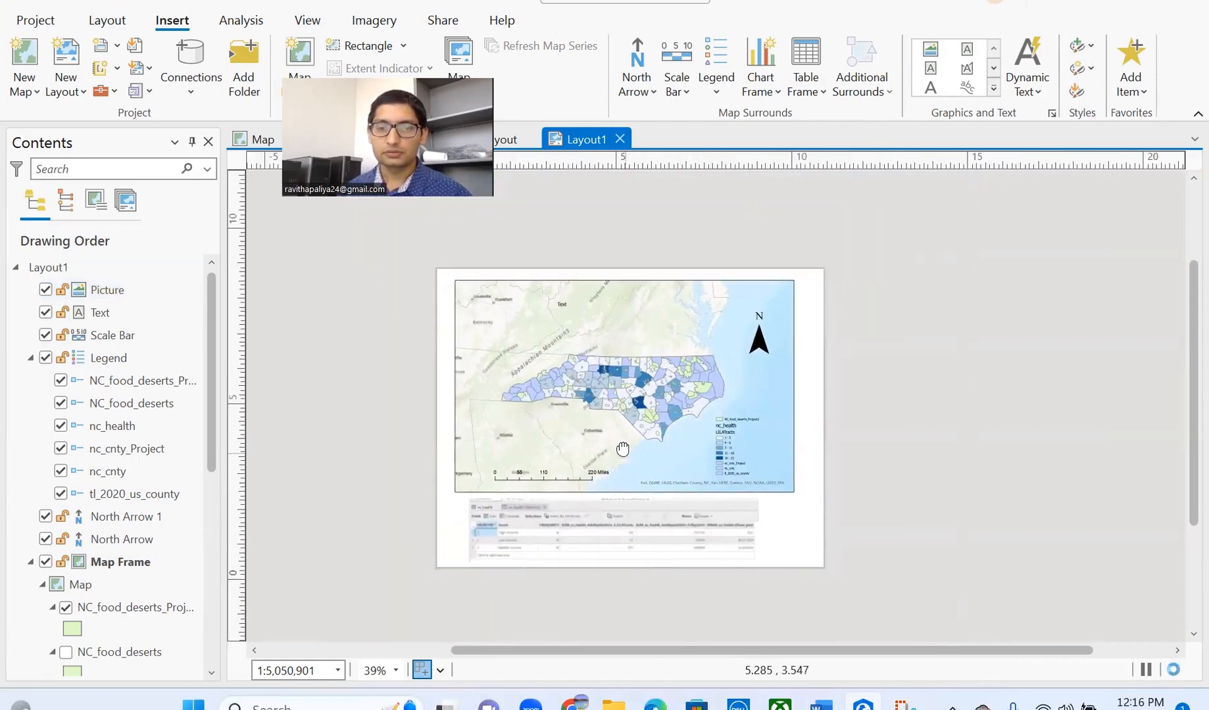
scroll(610, 431, up, 4)
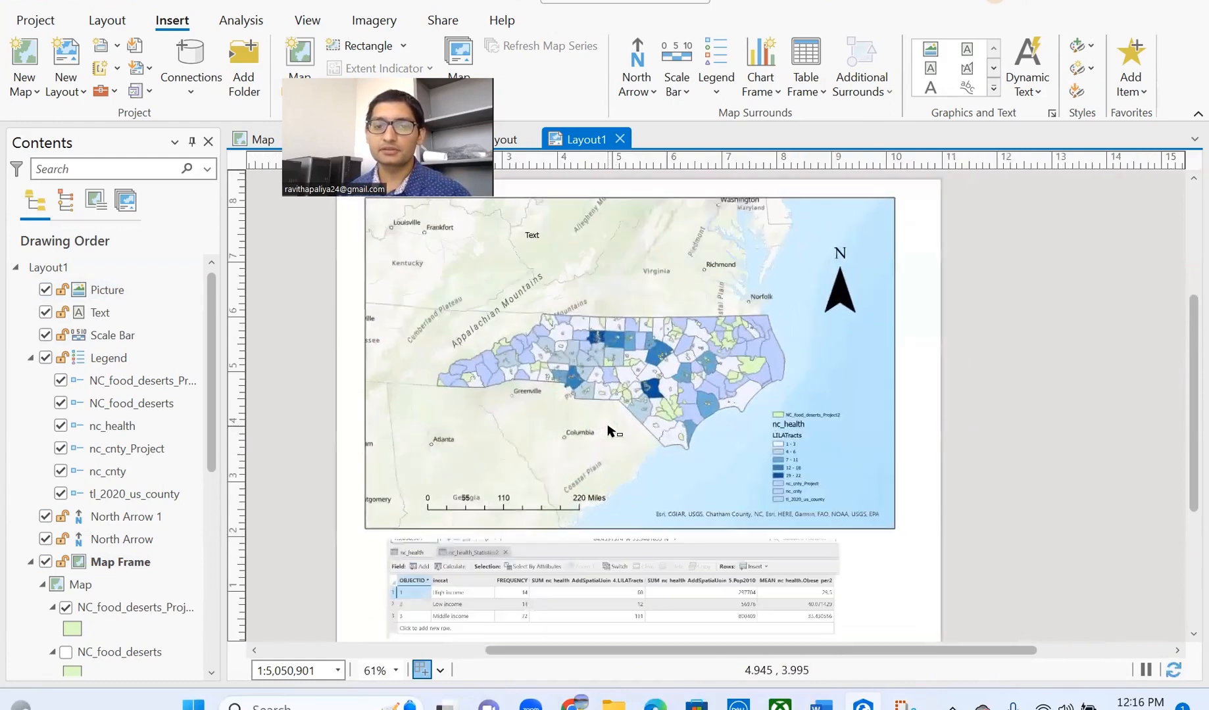
scroll(612, 432, down, 4)
click(611, 527)
click(620, 490)
drag(621, 493, 621, 482)
click(619, 498)
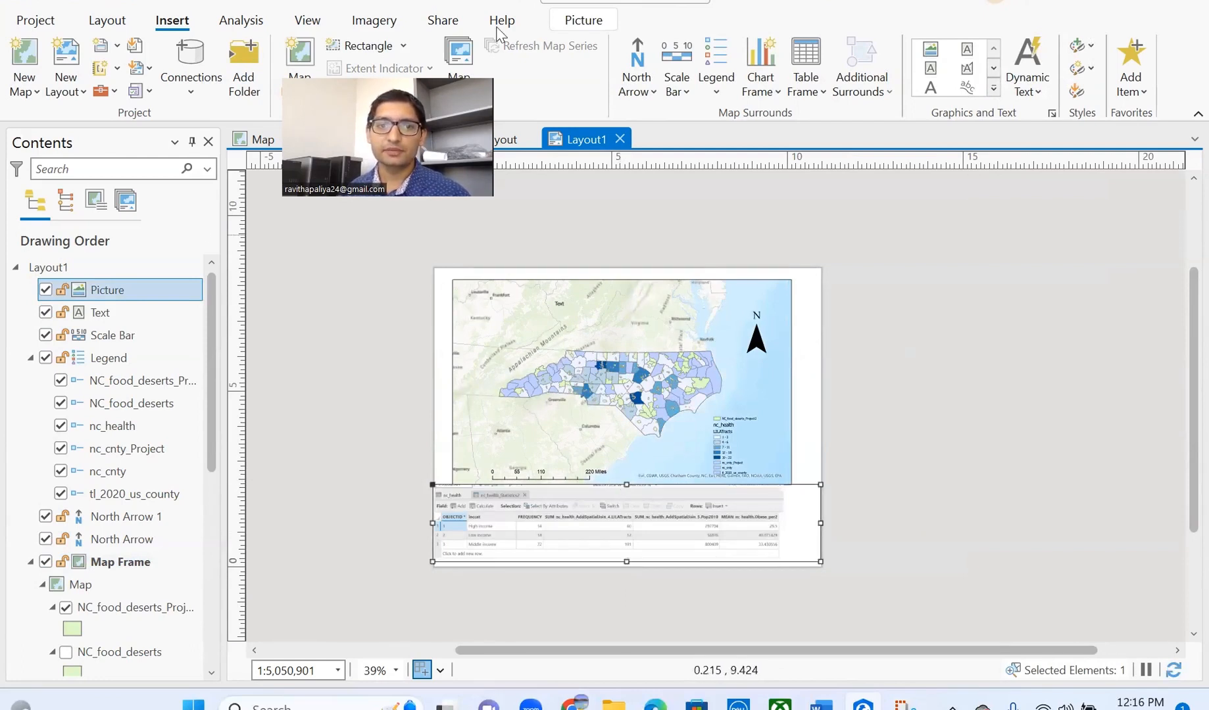
- Open Export Layout settings, set File Type to JPEG, and confirm the name Layout1.jpg
click(442, 20)
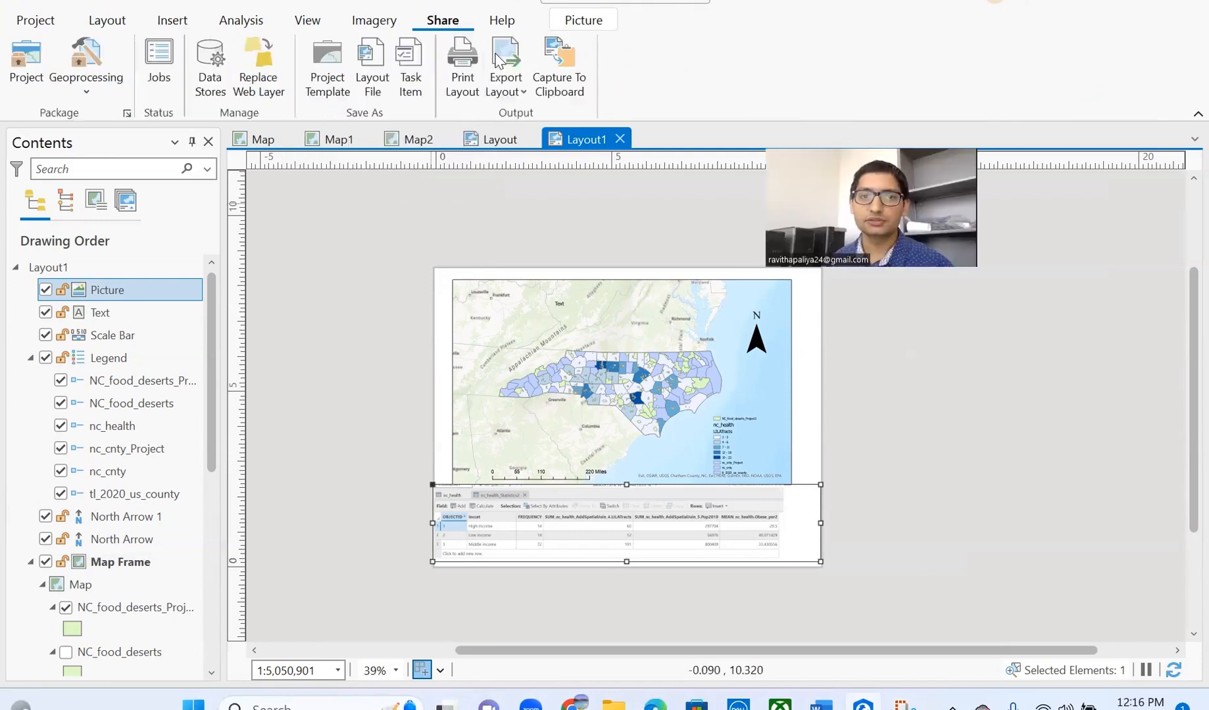
click(518, 96)
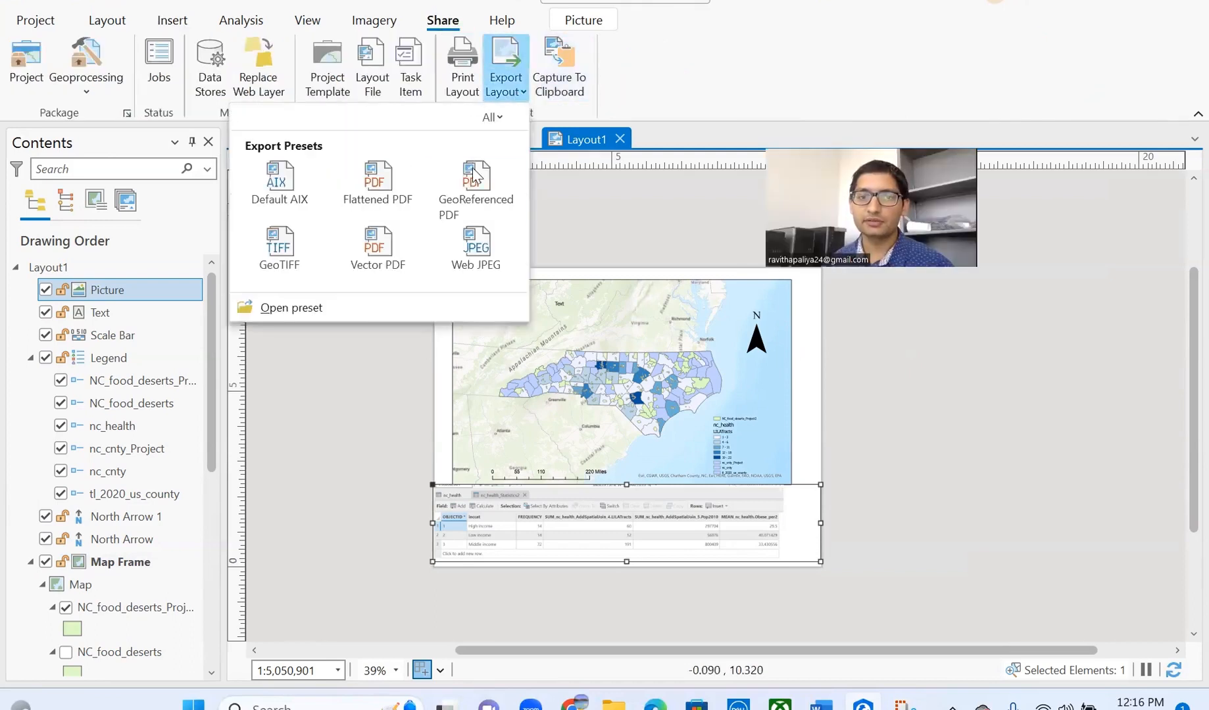
click(296, 191)
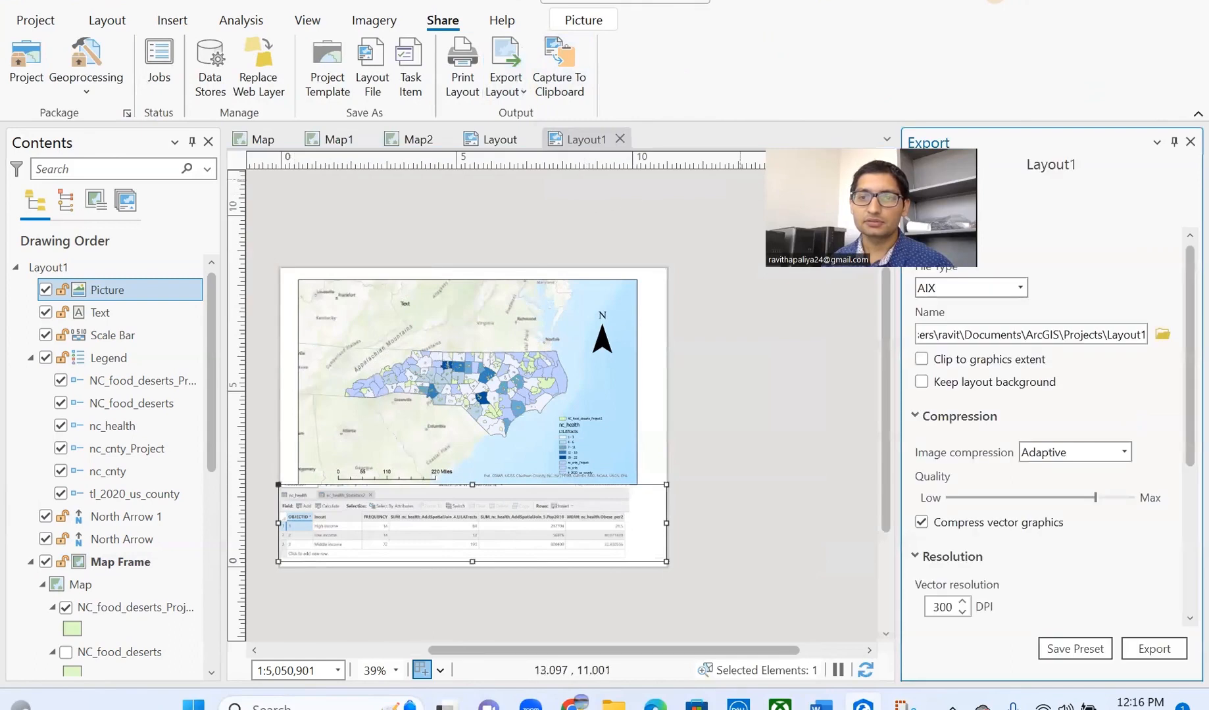
click(1020, 287)
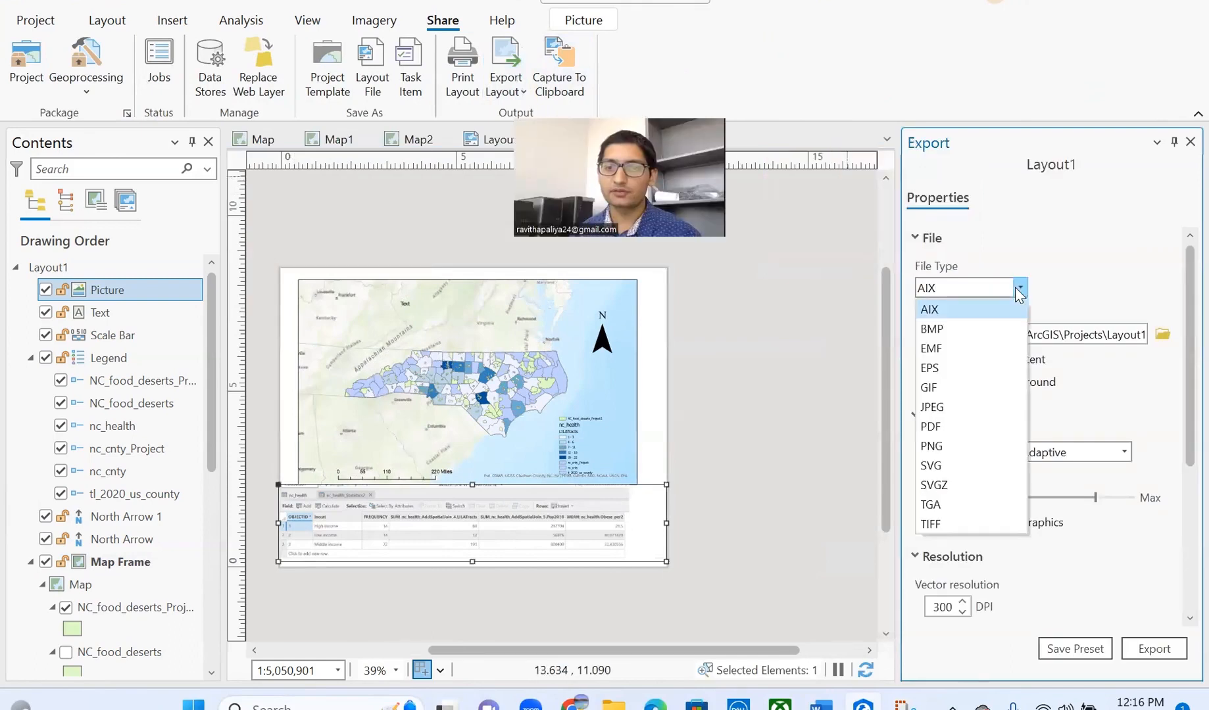
click(948, 402)
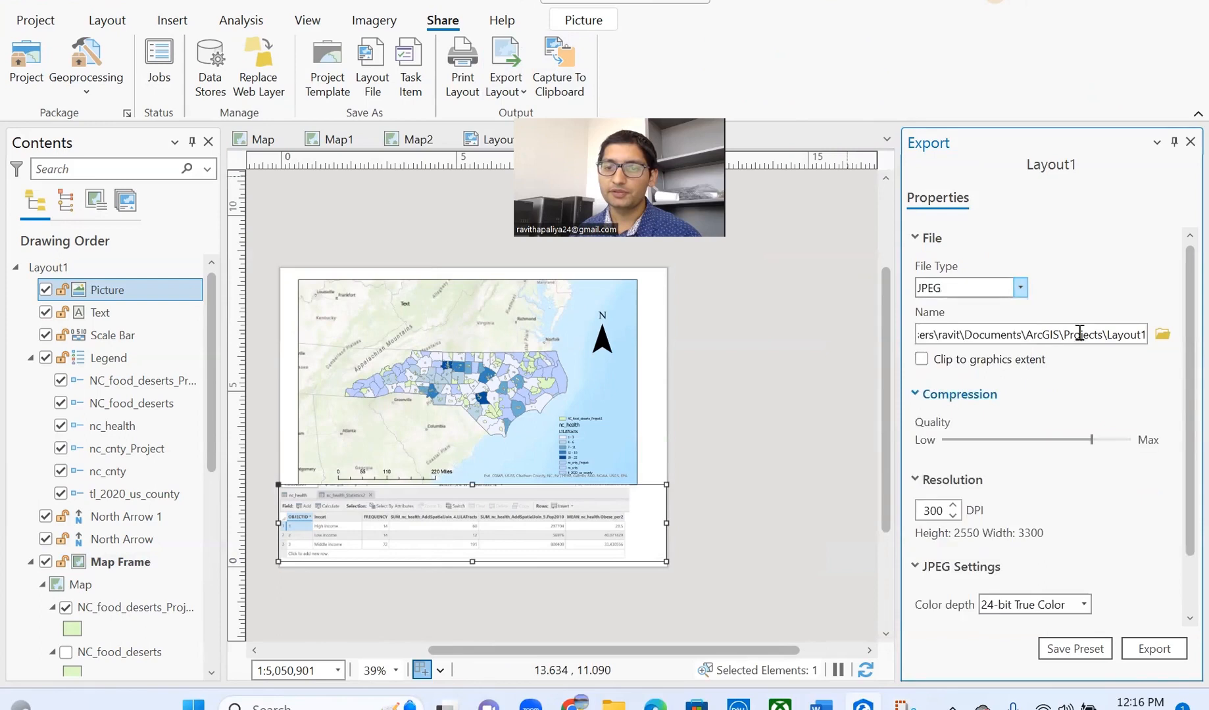
double_click(1117, 337)
click(1119, 293)
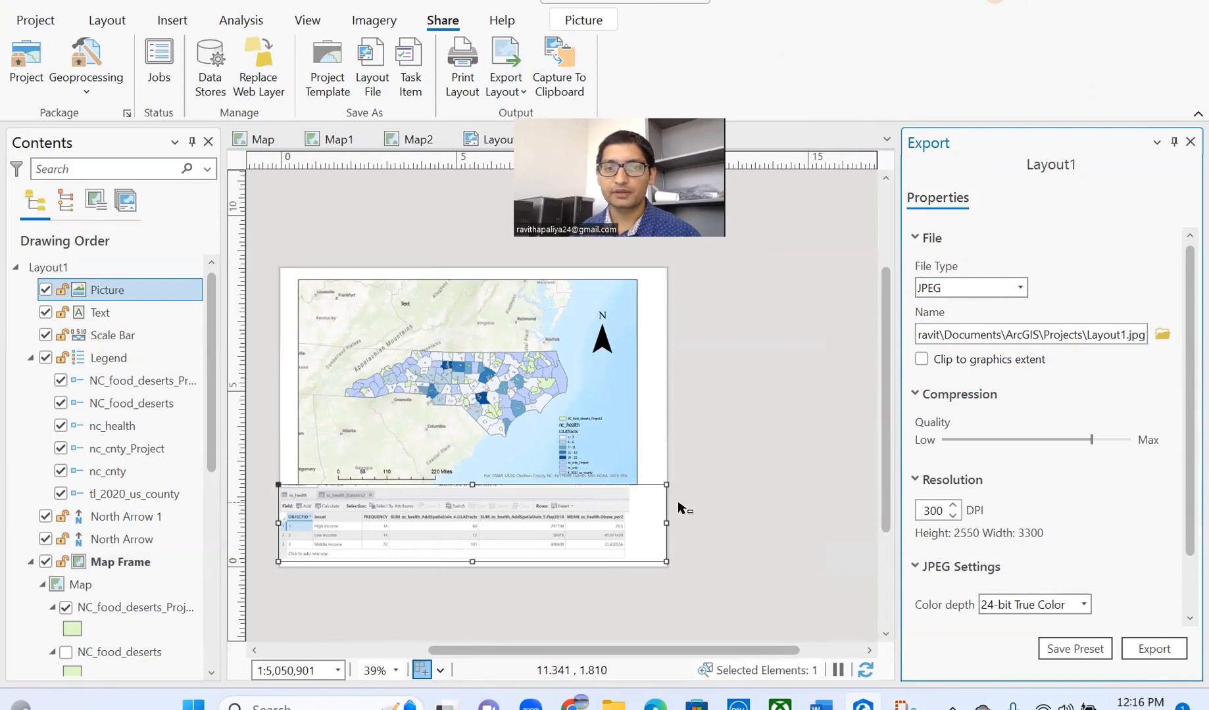
drag(606, 461, 709, 459)
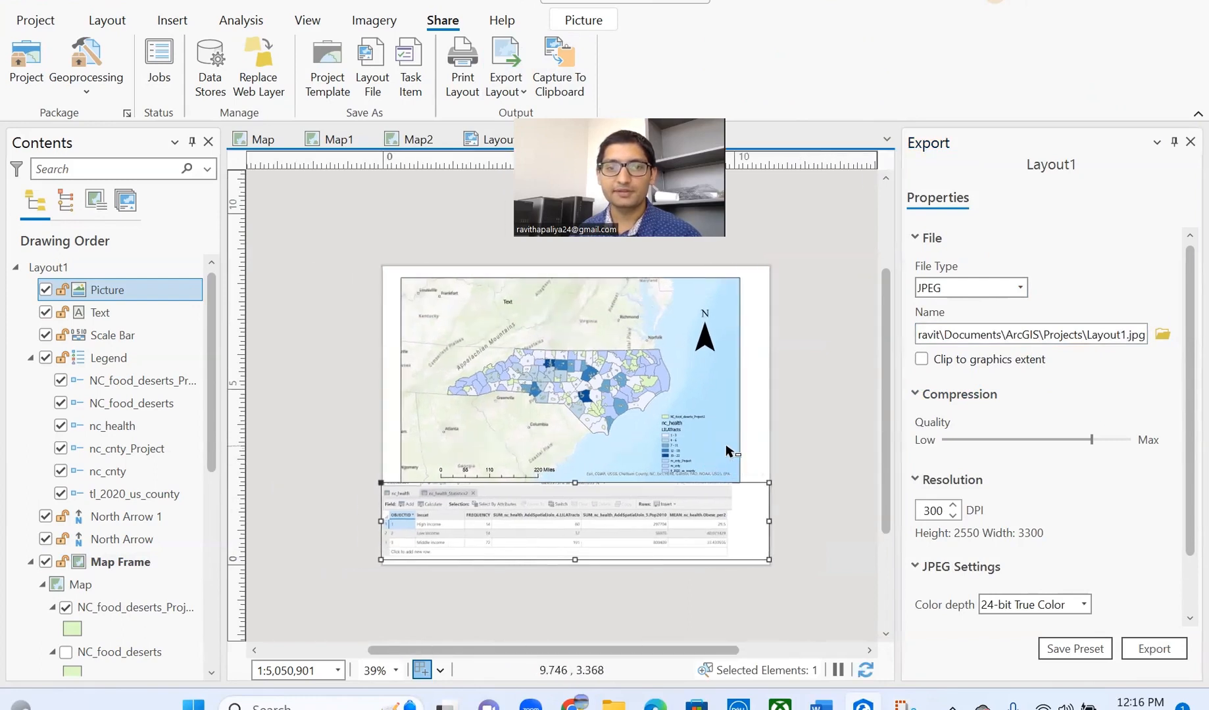